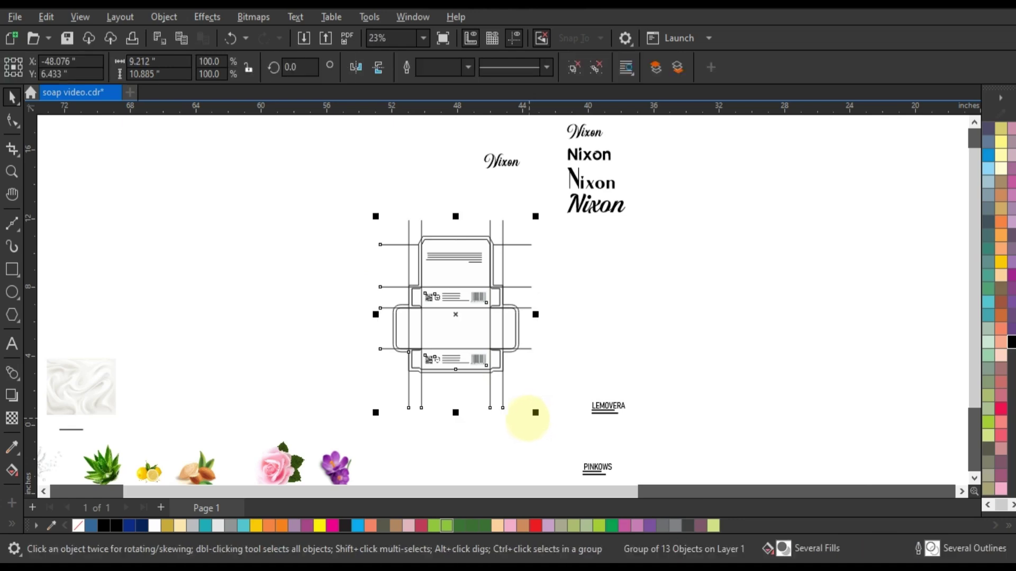
- Preview the page full screen, then inspect the ingredient images, marble texture and dieline up close
{"action": "key", "text": "shift+F2"}
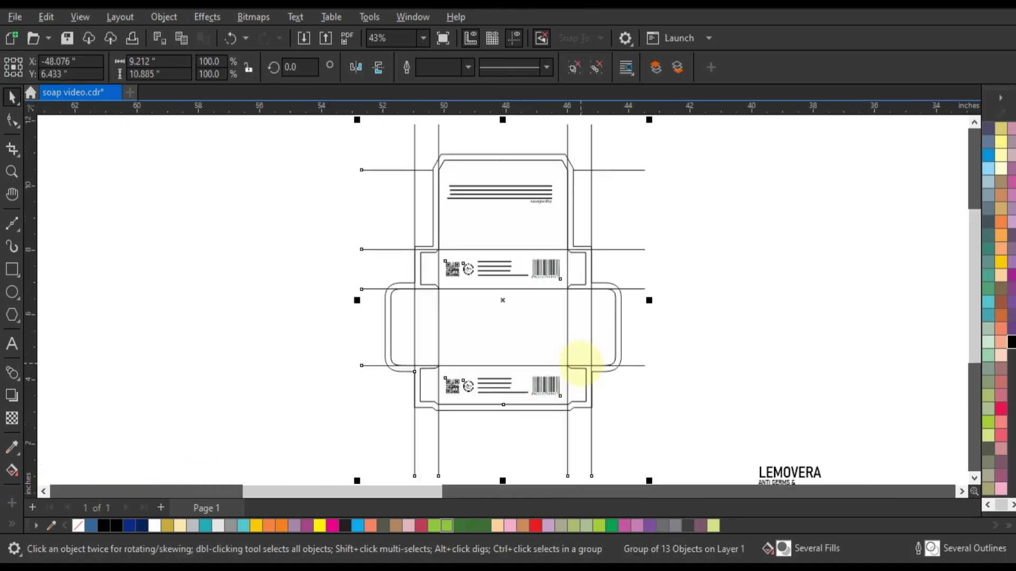
{"action": "key", "text": "F9"}
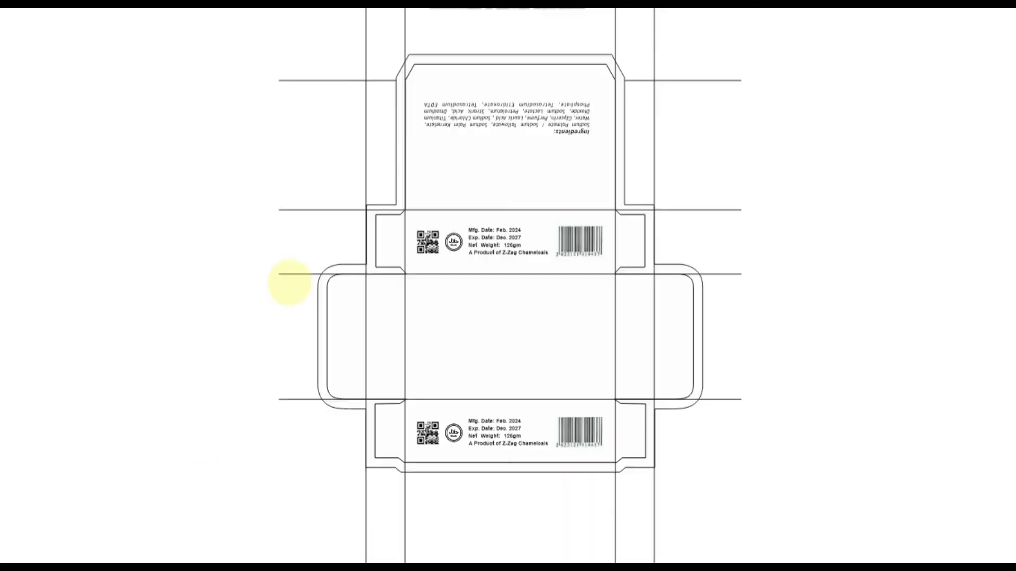
{"action": "left_click", "coordinate": [290, 282]}
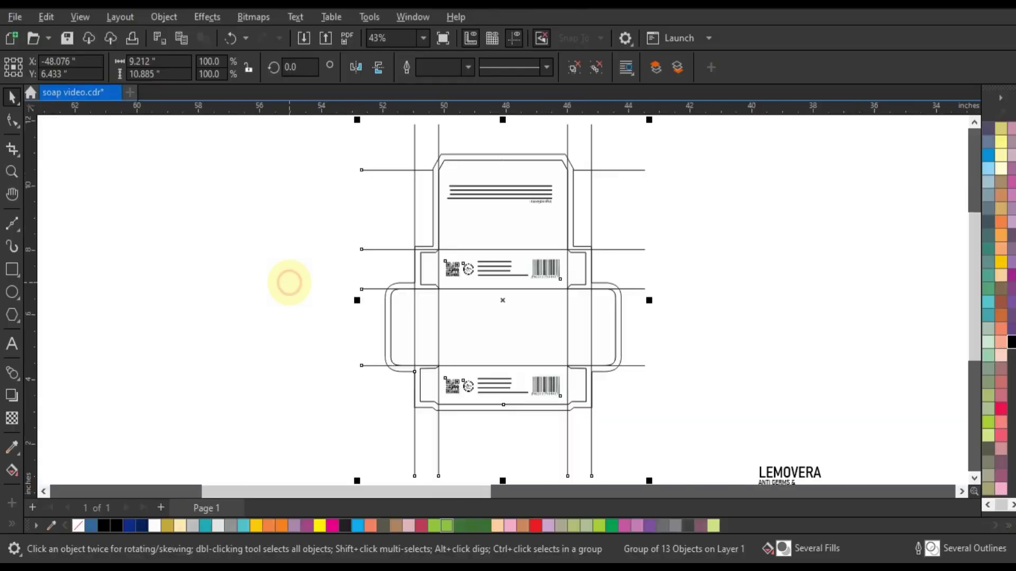
{"action": "left_click", "coordinate": [11, 172]}
{"action": "key", "text": "F3"}
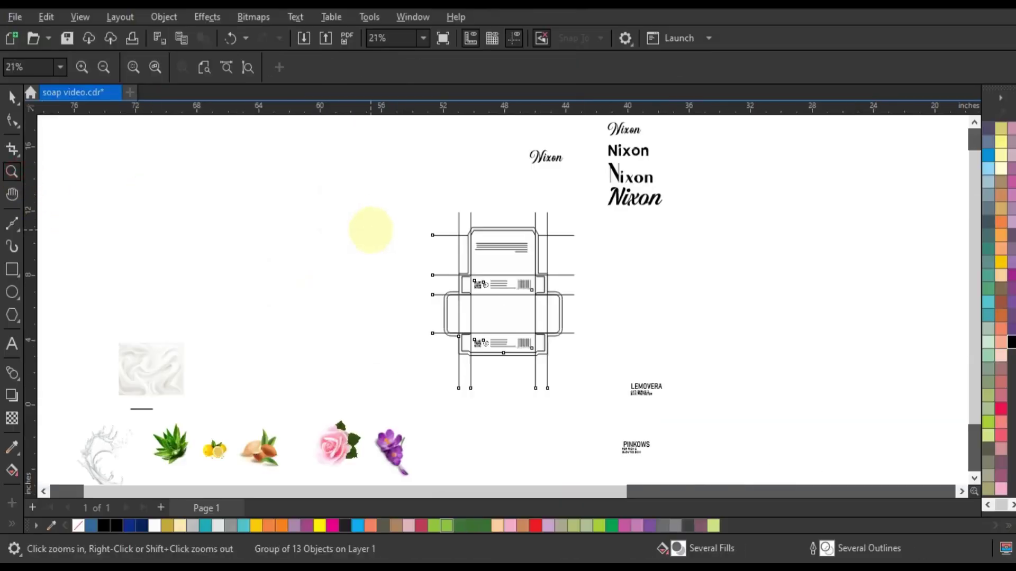
{"action": "scroll", "coordinate": [105, 462], "scroll_direction": "down", "scroll_amount": 1}
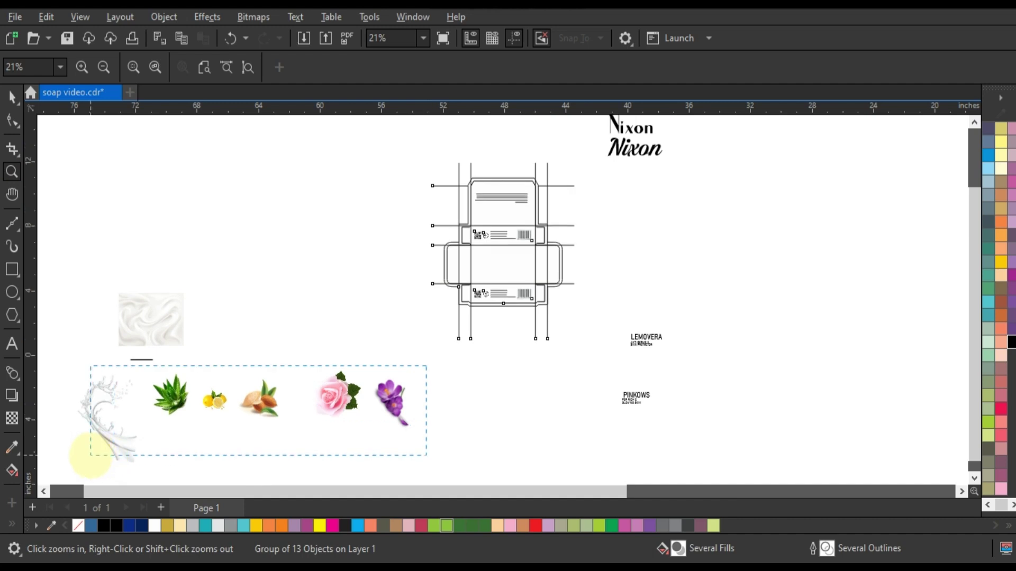
{"action": "left_click_drag", "start_coordinate": [105, 462], "coordinate": [76, 454]}
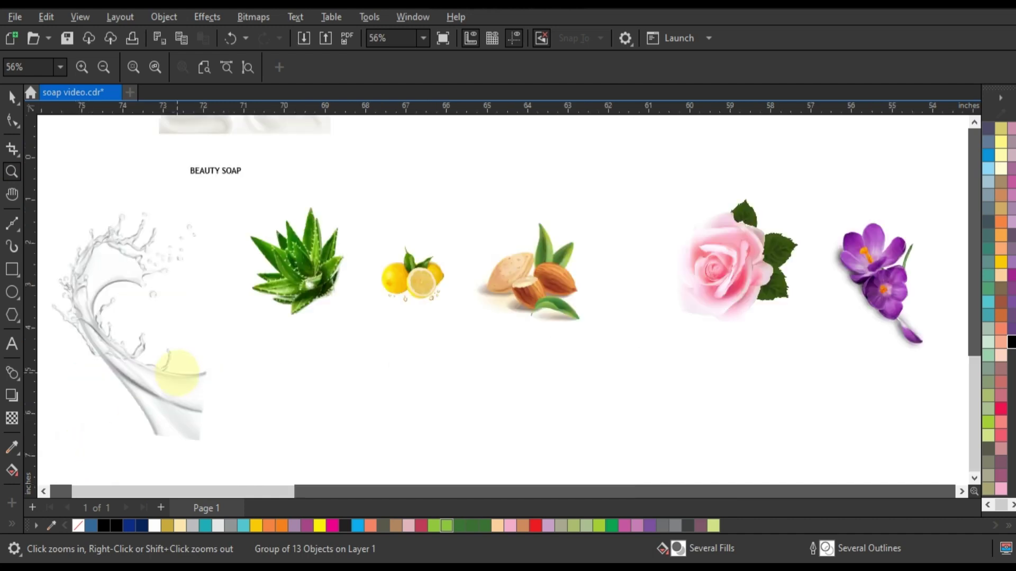
{"action": "right_click", "coordinate": [177, 373]}
{"action": "left_click_drag", "start_coordinate": [104, 271], "coordinate": [216, 364]}
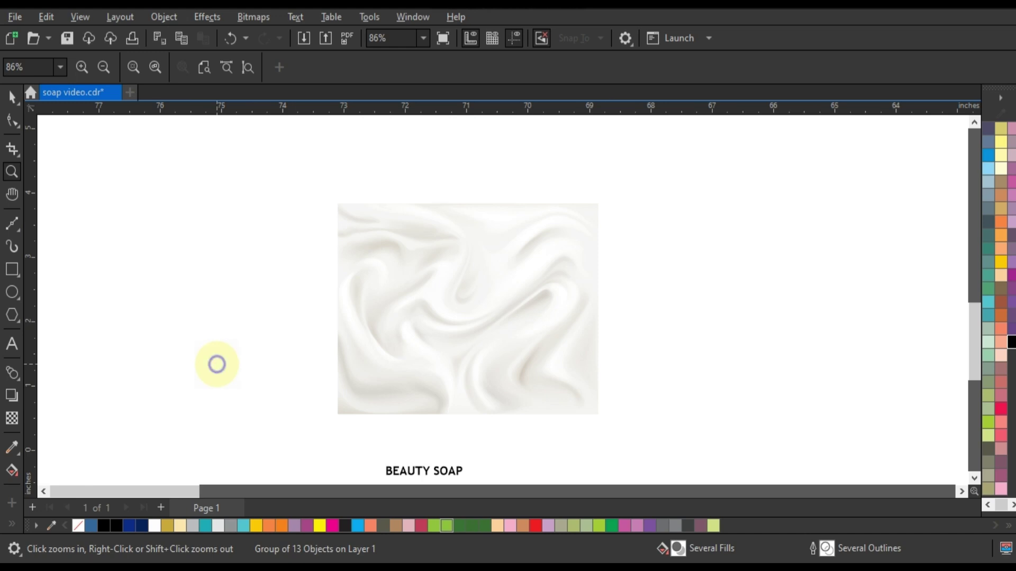
{"action": "right_click", "coordinate": [217, 364]}
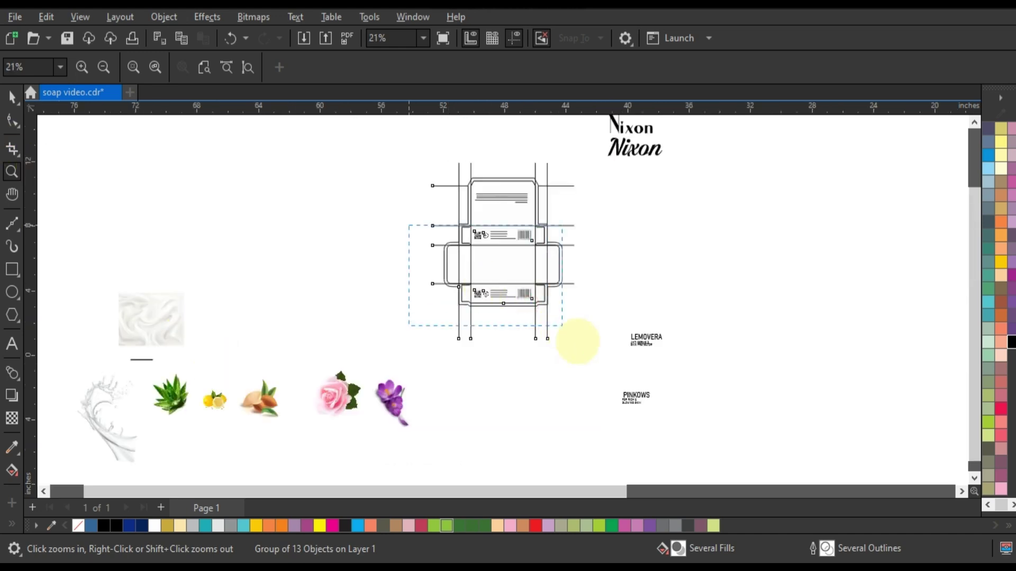
{"action": "left_click_drag", "start_coordinate": [577, 341], "coordinate": [574, 340]}
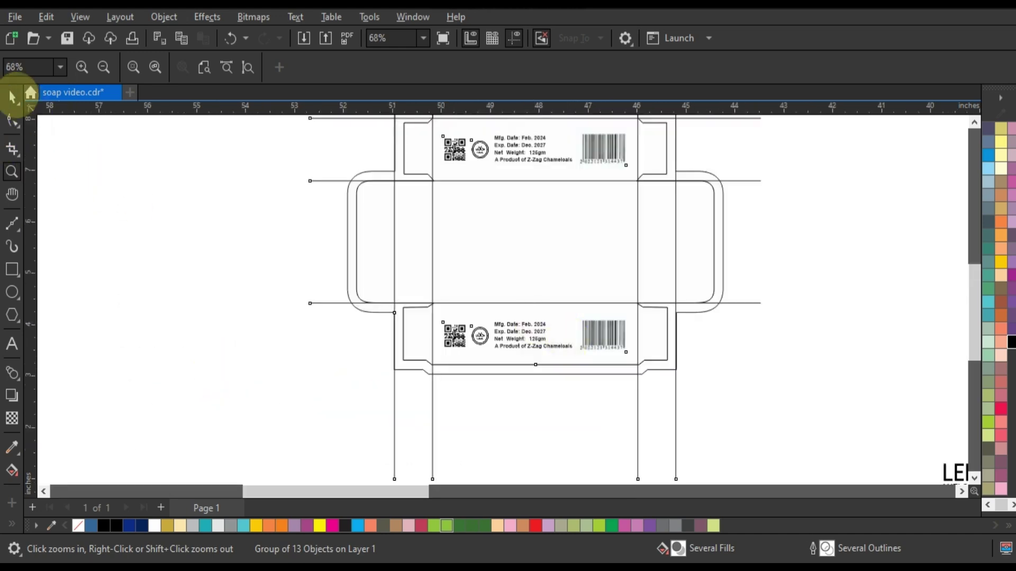
- Move the marble texture image to the right of the box dieline
{"action": "left_click", "coordinate": [12, 96]}
{"action": "left_click", "coordinate": [190, 249]}
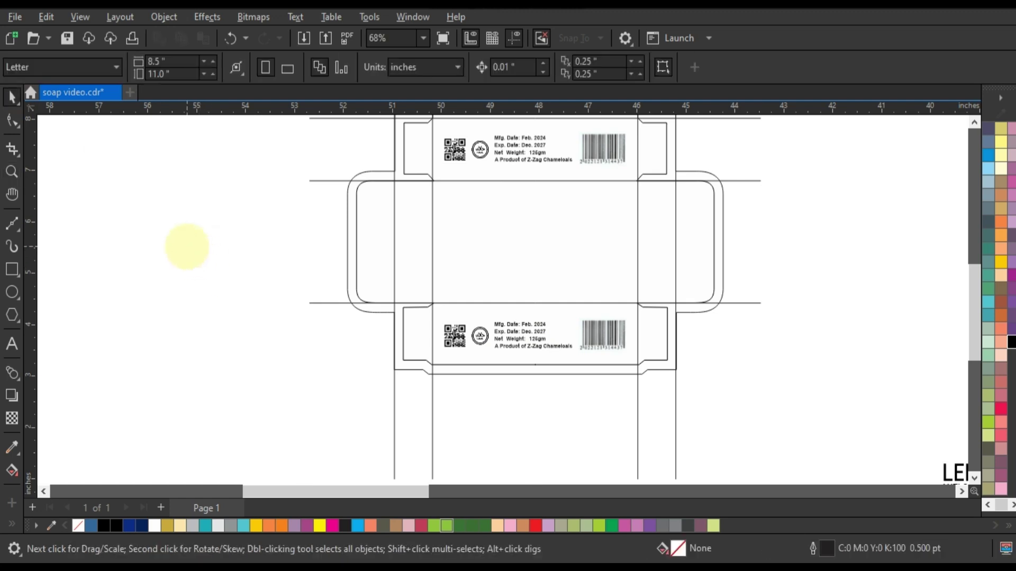
{"action": "scroll", "coordinate": [187, 246], "scroll_direction": "down", "scroll_amount": 1}
{"action": "scroll", "coordinate": [392, 336], "scroll_direction": "down", "scroll_amount": 1}
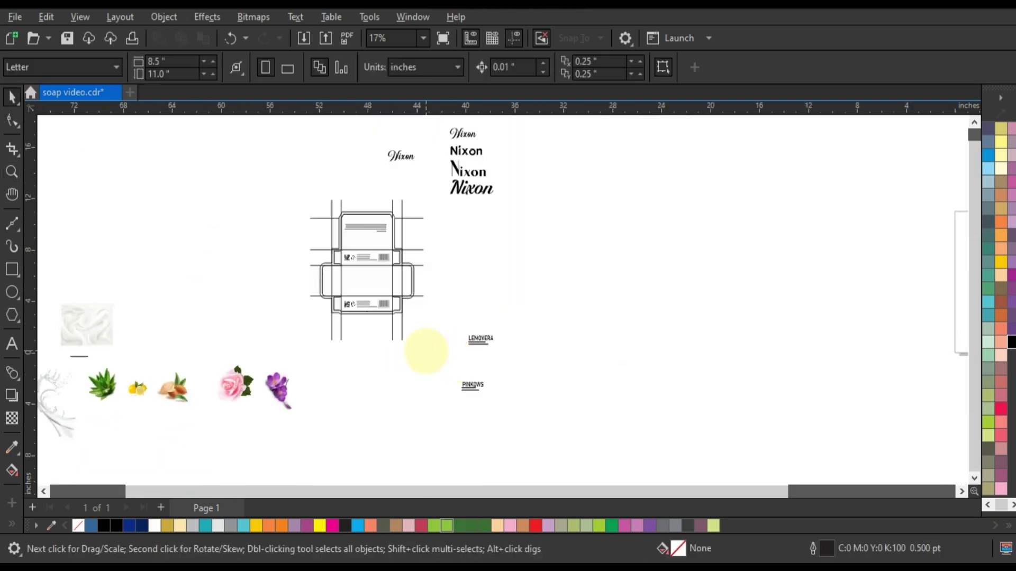
{"action": "left_click_drag", "start_coordinate": [428, 347], "coordinate": [279, 189]}
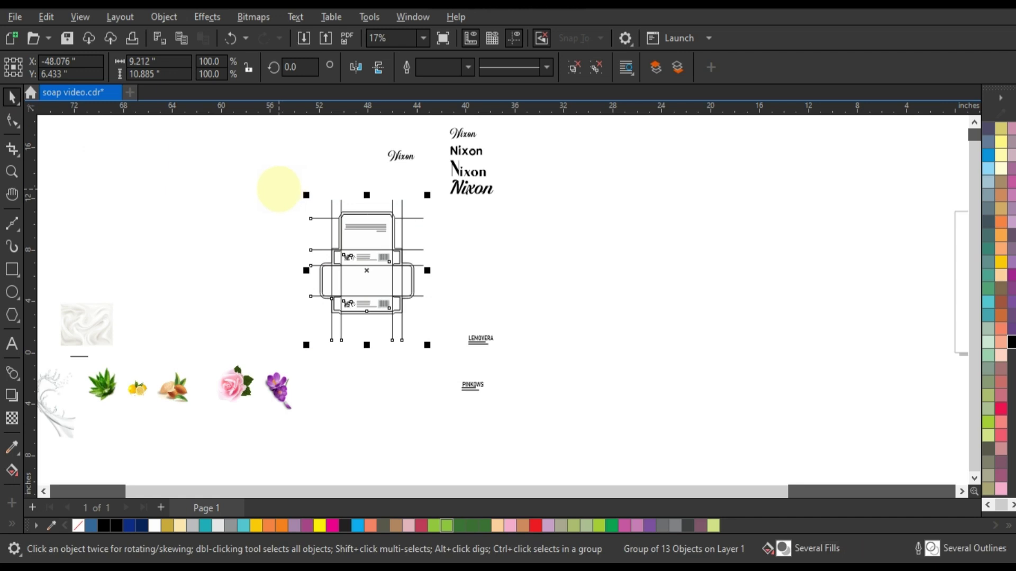
{"action": "left_click", "coordinate": [259, 227]}
{"action": "left_click", "coordinate": [98, 317]}
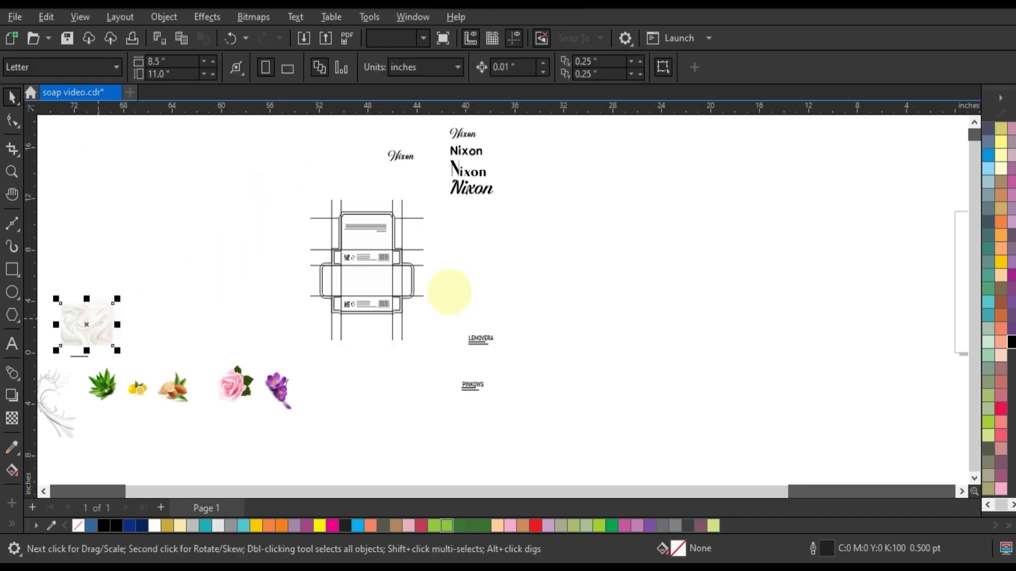
{"action": "left_click_drag", "start_coordinate": [74, 332], "coordinate": [477, 270]}
- Move the sans-serif Nixon text to the lower left and put the script Nixon under the top one
{"action": "left_click", "coordinate": [12, 171]}
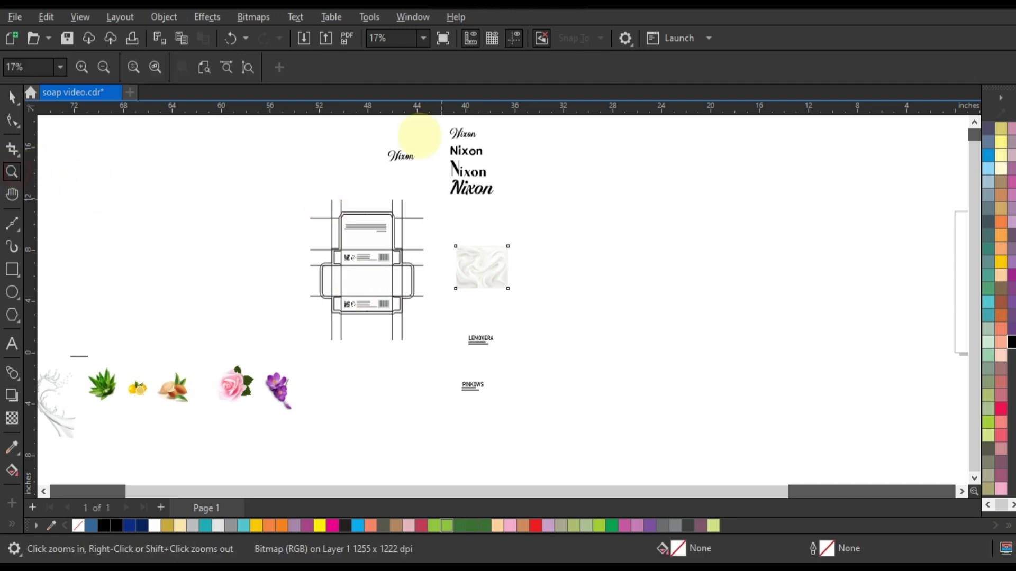
{"action": "left_click_drag", "start_coordinate": [378, 123], "coordinate": [536, 205]}
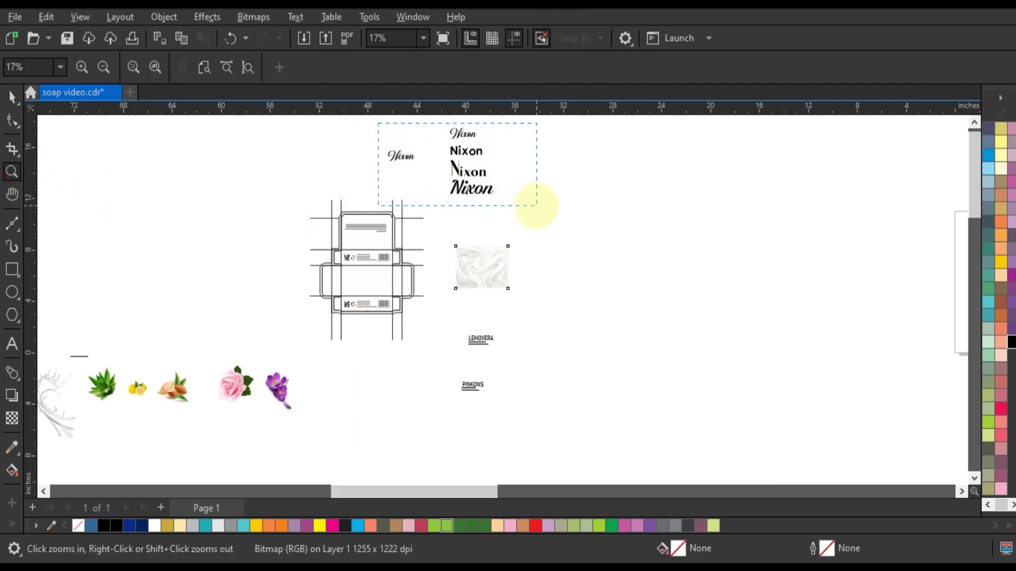
{"action": "left_click", "coordinate": [12, 97]}
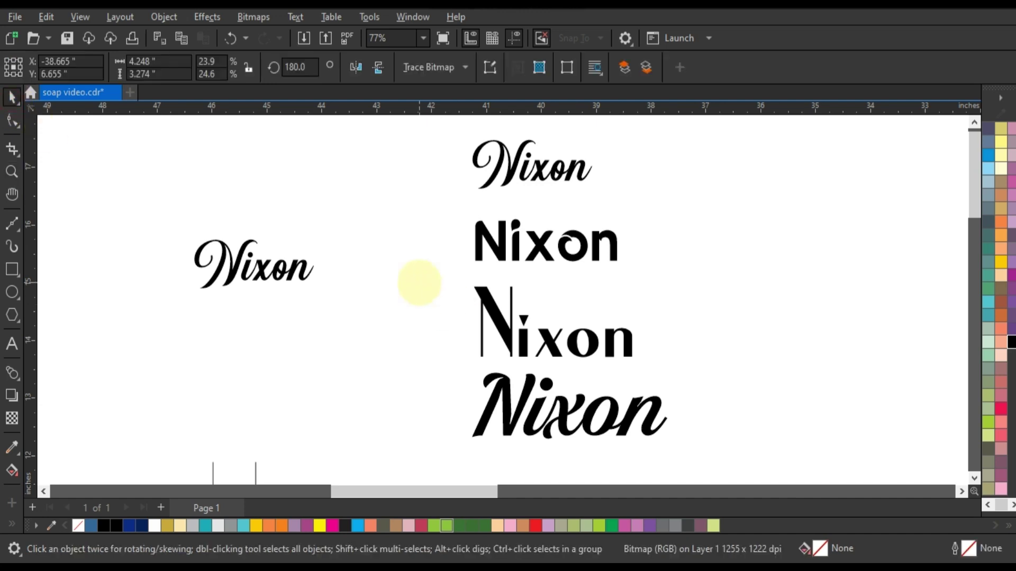
{"action": "left_click_drag", "start_coordinate": [418, 201], "coordinate": [626, 275]}
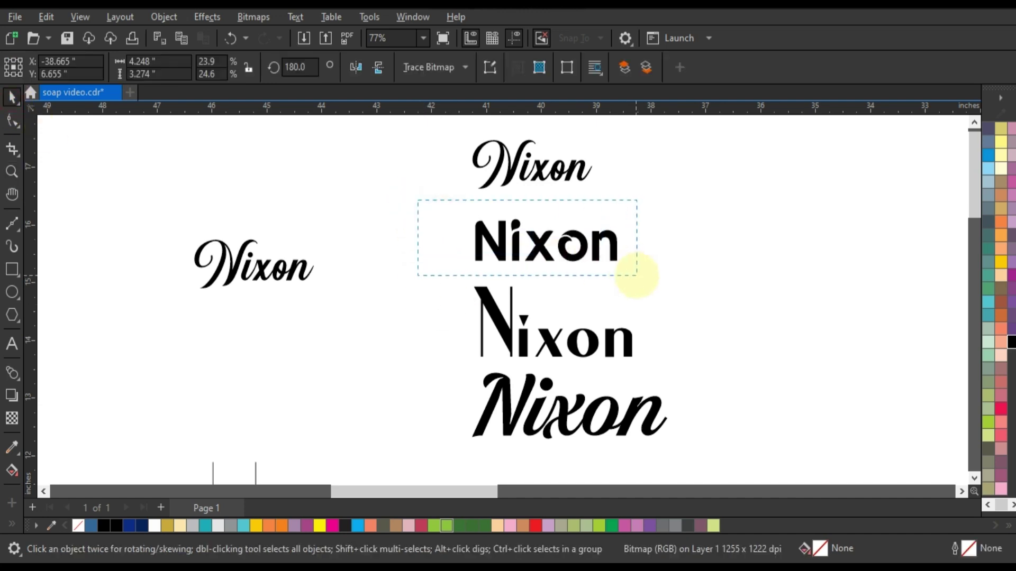
{"action": "left_click_drag", "start_coordinate": [565, 244], "coordinate": [256, 400]}
{"action": "left_click_drag", "start_coordinate": [238, 261], "coordinate": [245, 262]}
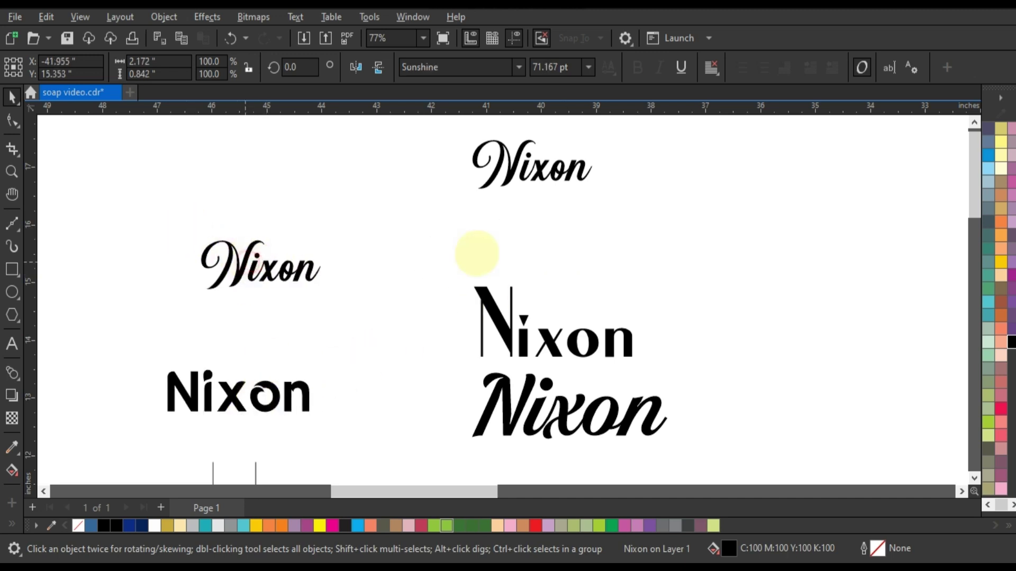
{"action": "left_click_drag", "start_coordinate": [477, 254], "coordinate": [536, 226]}
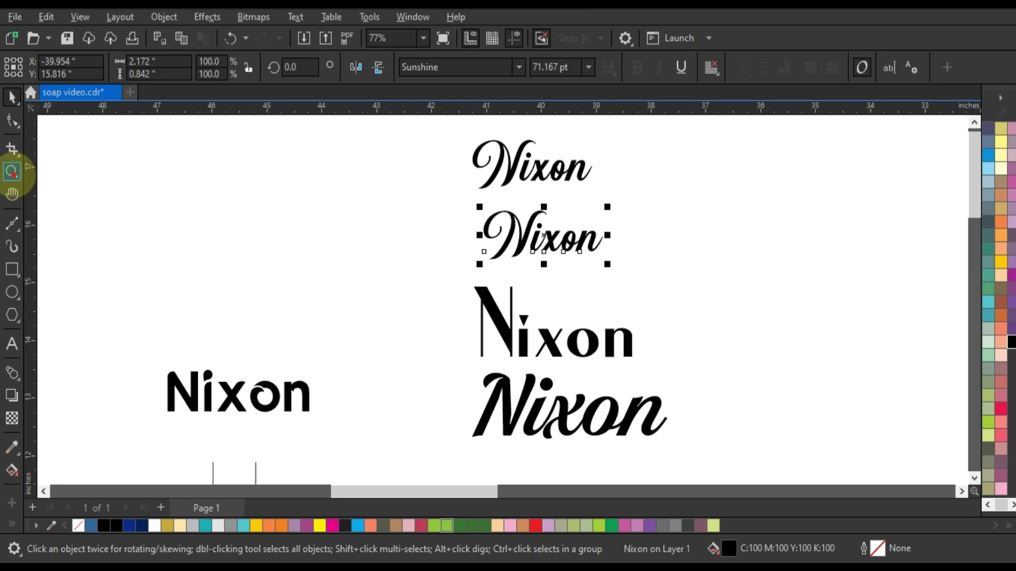
{"action": "scroll", "coordinate": [447, 243], "scroll_direction": "down", "scroll_amount": 5}
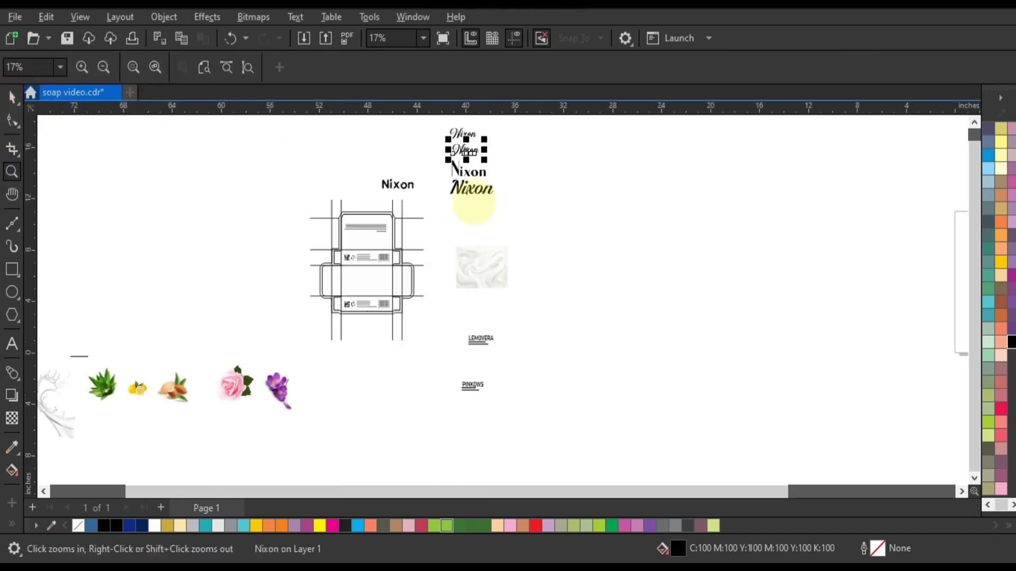
- Line up the sans Nixon text, rose image and milk splash image beside the marble texture
{"action": "key", "text": "space"}
{"action": "left_click_drag", "start_coordinate": [402, 183], "coordinate": [528, 269]}
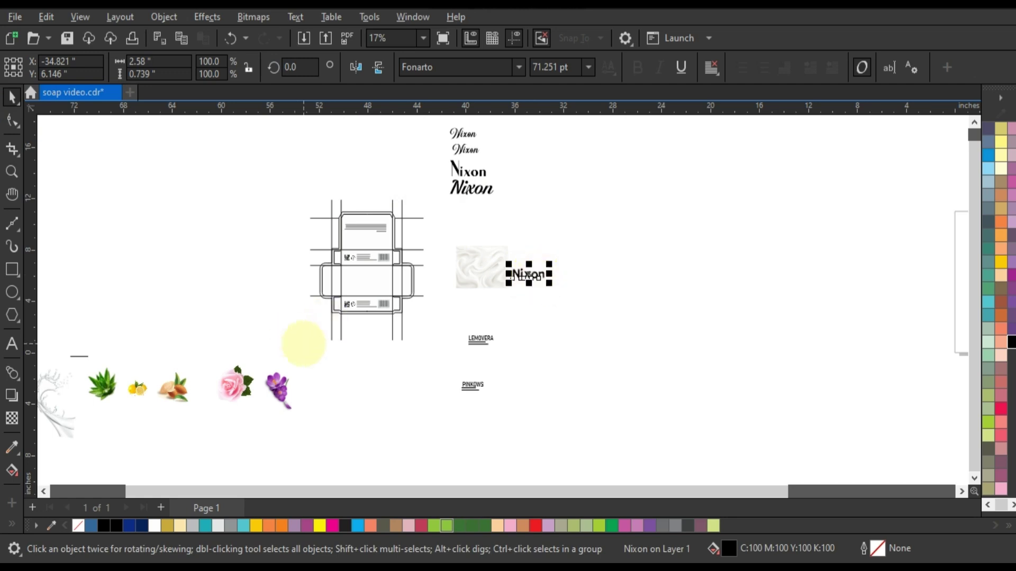
{"action": "left_click", "coordinate": [303, 344]}
{"action": "left_click", "coordinate": [246, 378]}
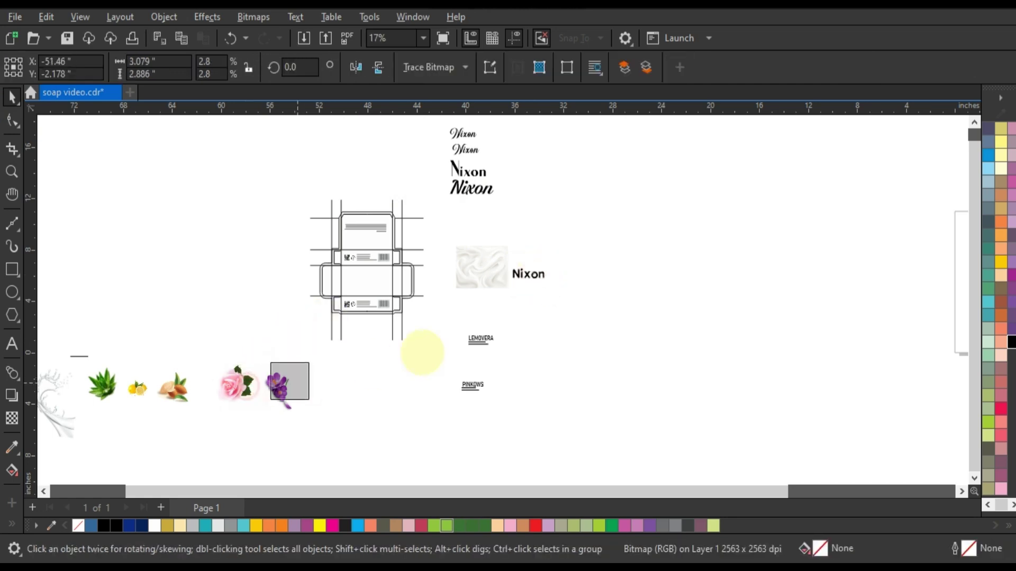
{"action": "left_click_drag", "start_coordinate": [421, 351], "coordinate": [571, 270]}
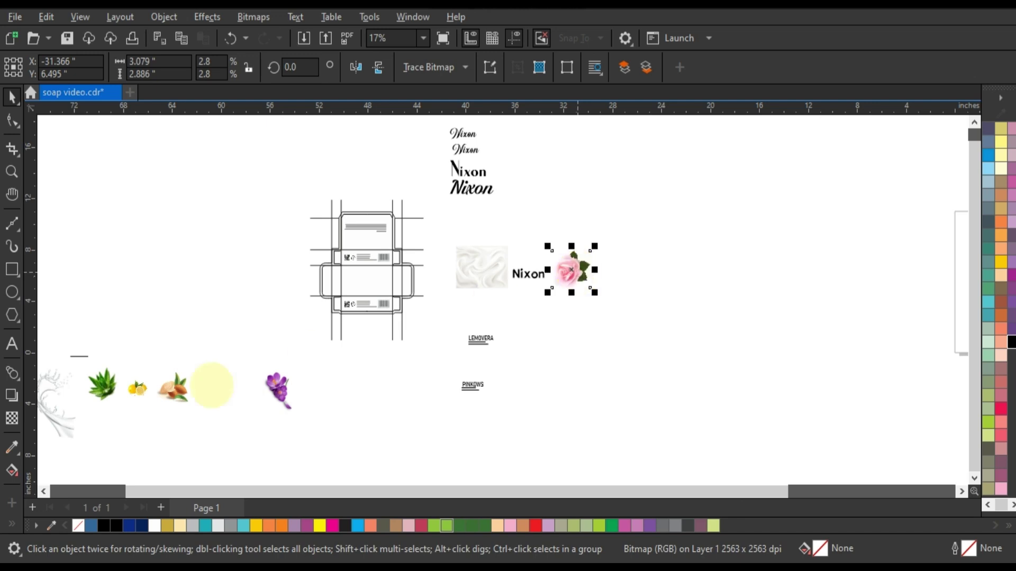
{"action": "mouse_move", "coordinate": [64, 421]}
{"action": "left_mouse_down"}
{"action": "mouse_move", "coordinate": [367, 396]}
{"action": "mouse_move", "coordinate": [623, 284]}
{"action": "left_mouse_up"}
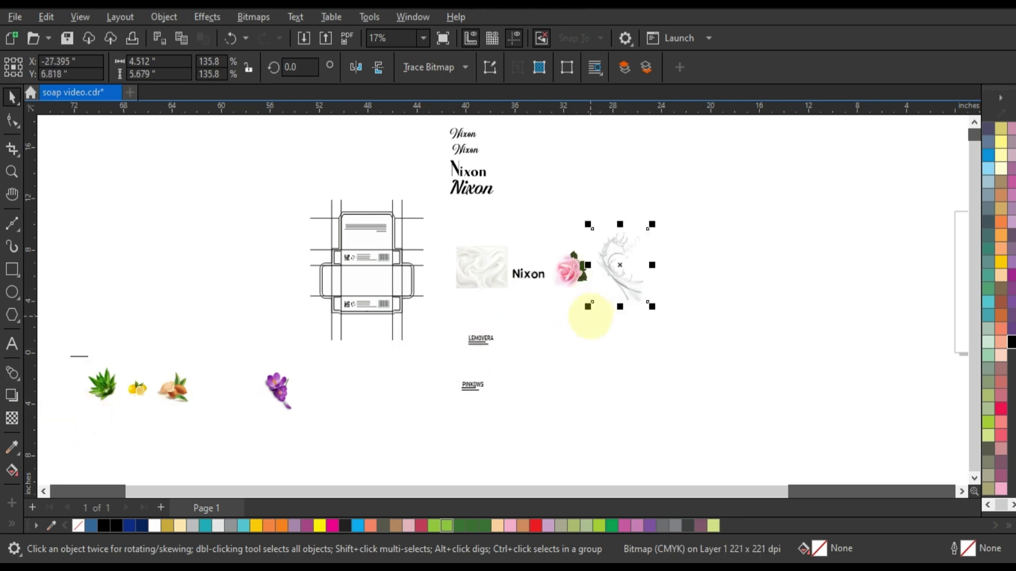
{"action": "left_click", "coordinate": [590, 315]}
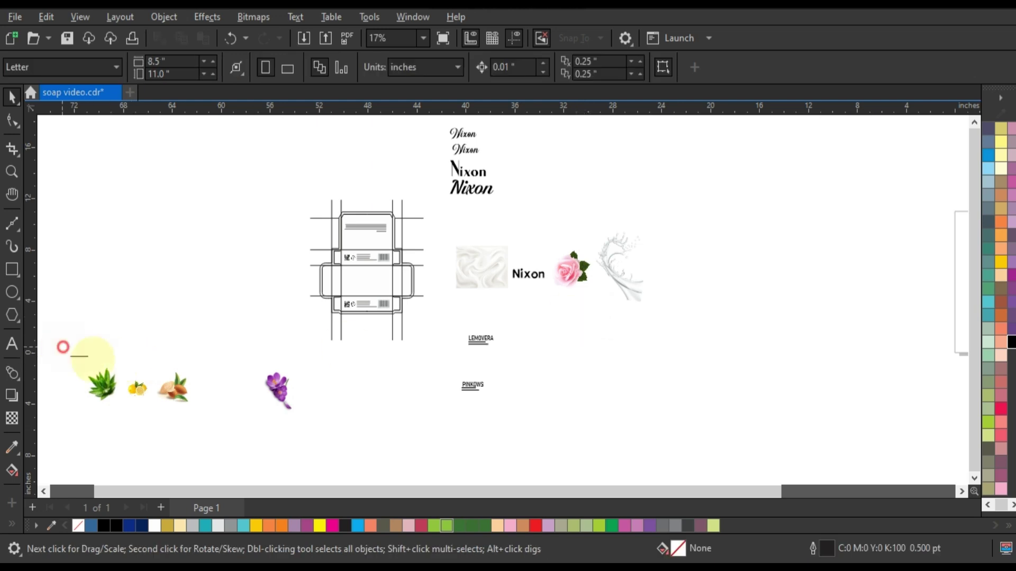
- Place the BEAUTY SOAP caption under the sans Nixon title
{"action": "left_click", "coordinate": [78, 356]}
{"action": "left_click_drag", "start_coordinate": [78, 356], "coordinate": [521, 286]}
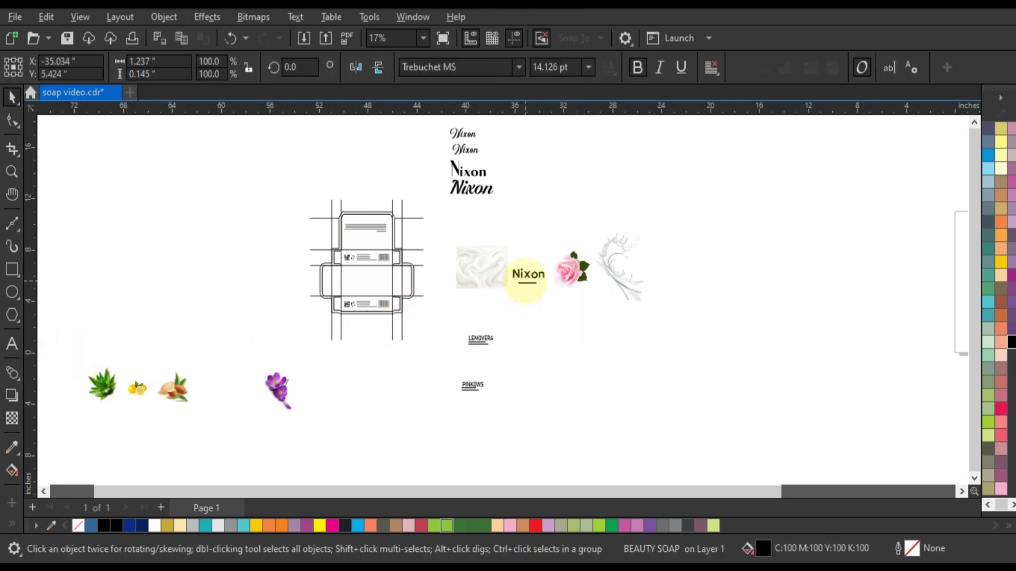
{"action": "left_click", "coordinate": [530, 310]}
{"action": "key", "text": "z"}
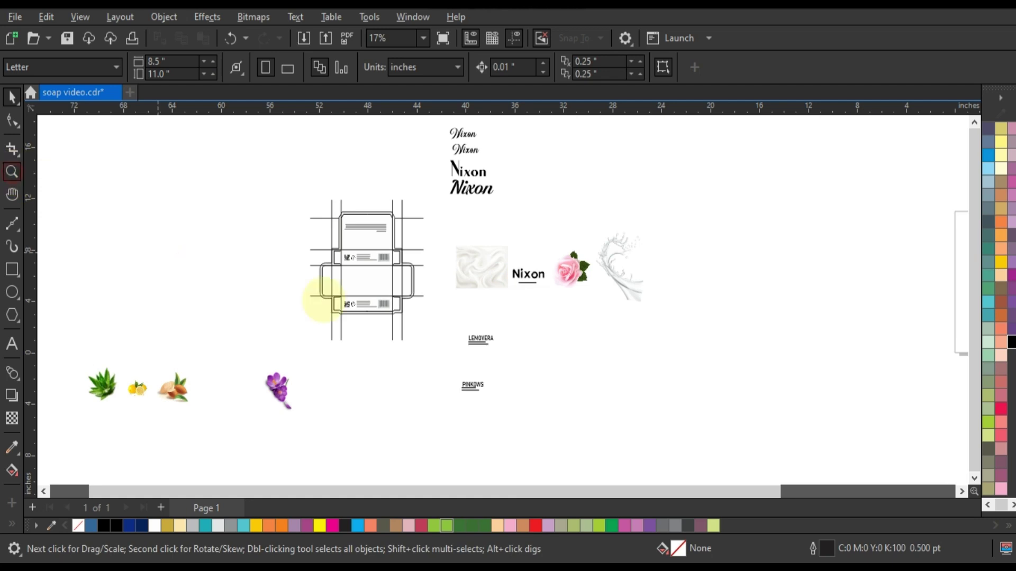
{"action": "mouse_move", "coordinate": [306, 259]}
{"action": "left_mouse_down"}
{"action": "mouse_move", "coordinate": [450, 303]}
{"action": "mouse_move", "coordinate": [444, 288]}
{"action": "left_mouse_up"}
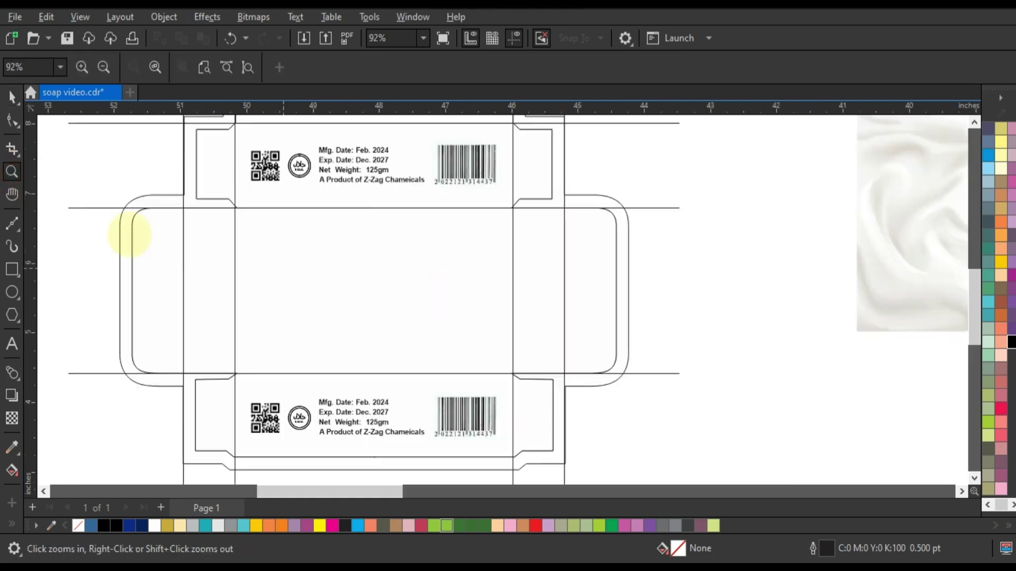
- Draw a roughly 4.2 x 2.39 in rectangle matching the front panel and move it over the silk image
{"action": "left_click", "coordinate": [12, 269]}
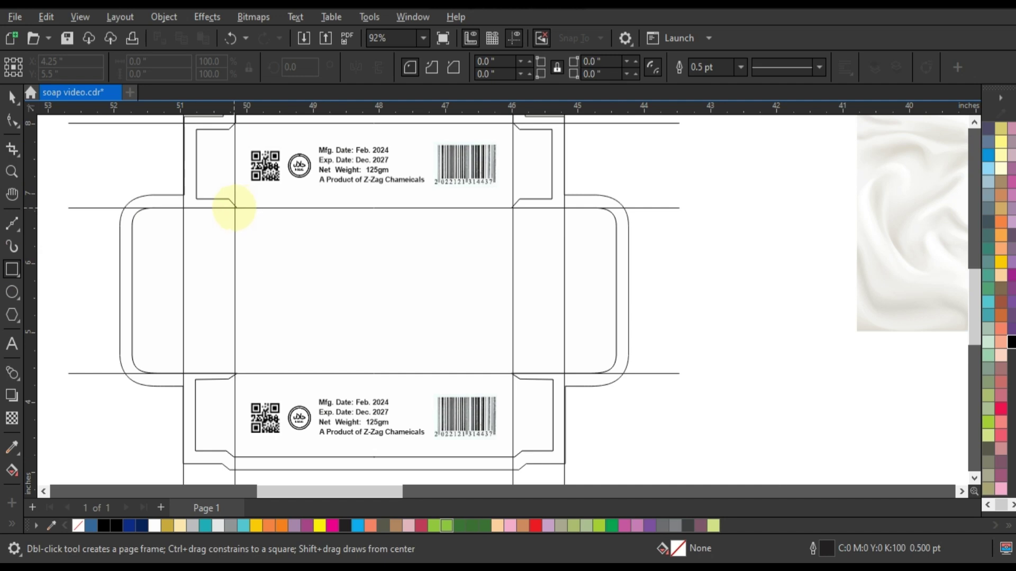
{"action": "left_click_drag", "start_coordinate": [236, 208], "coordinate": [511, 374]}
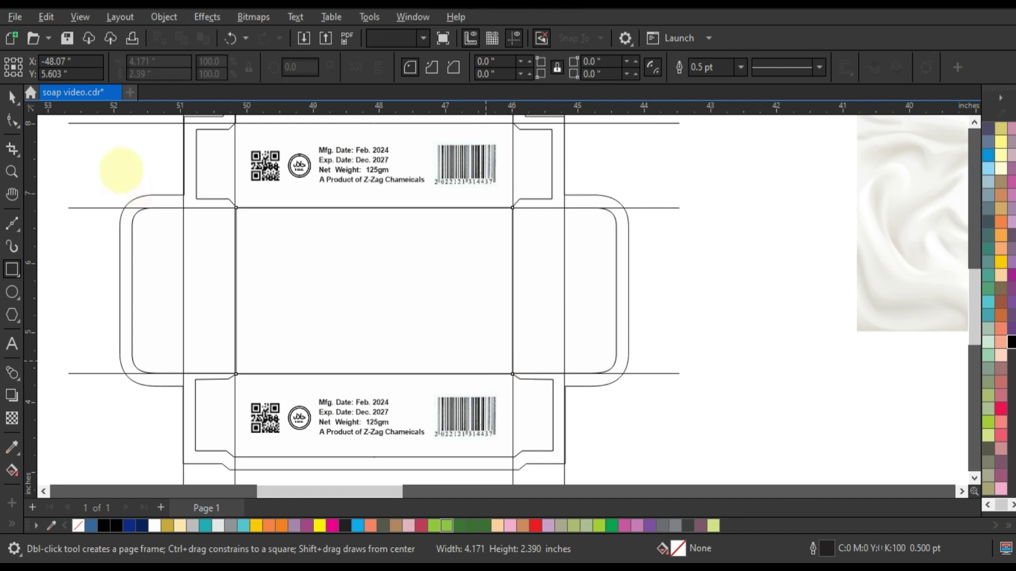
{"action": "left_click", "coordinate": [12, 96]}
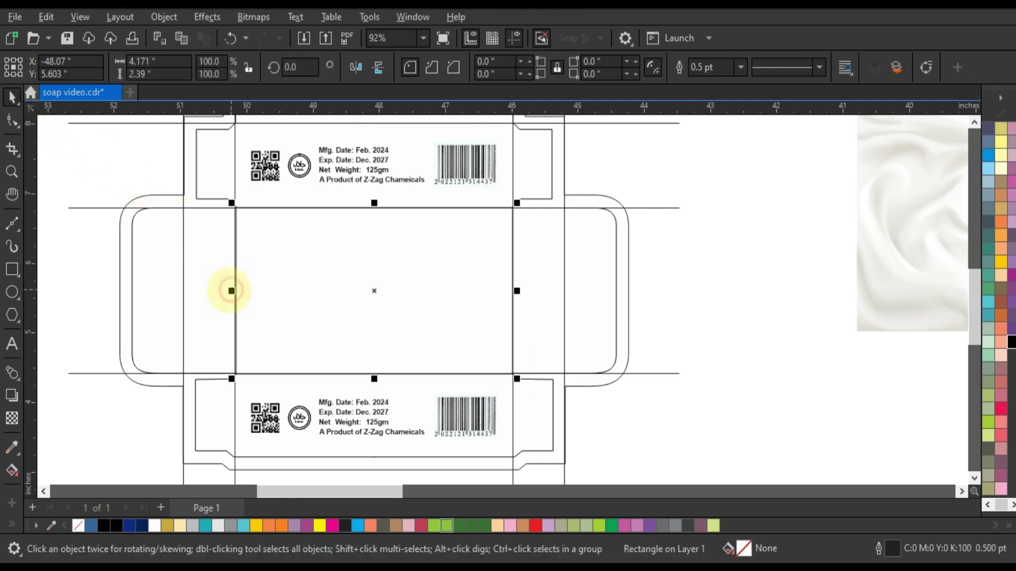
{"action": "left_click_drag", "start_coordinate": [231, 291], "coordinate": [229, 291]}
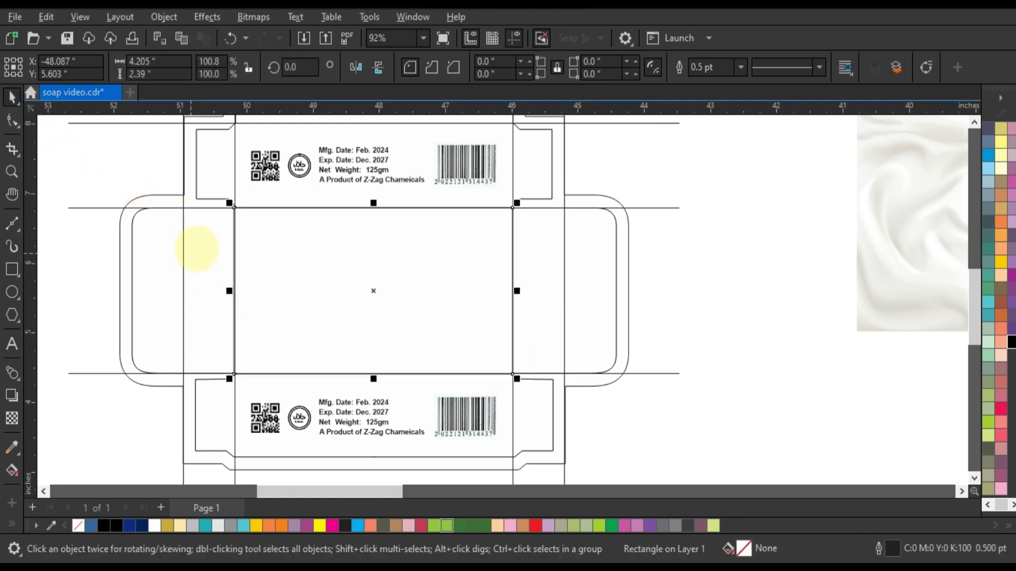
{"action": "scroll", "coordinate": [286, 264], "scroll_direction": "down", "scroll_amount": 2}
{"action": "mouse_move", "coordinate": [284, 260]}
{"action": "left_mouse_down"}
{"action": "mouse_move", "coordinate": [385, 272]}
{"action": "mouse_move", "coordinate": [598, 229]}
{"action": "left_mouse_up"}
{"action": "left_click_drag", "start_coordinate": [483, 154], "coordinate": [724, 296]}
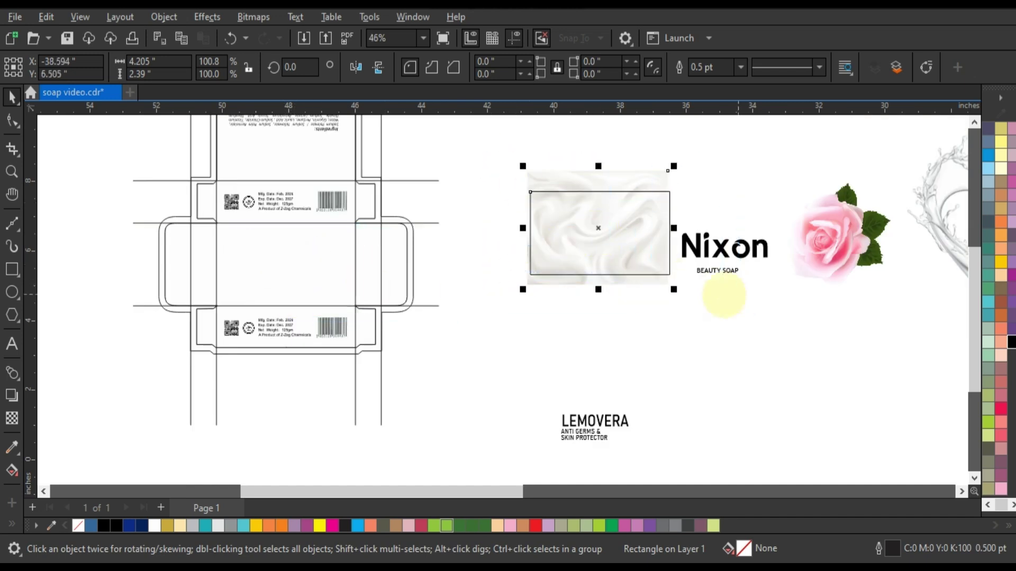
- Scale the silk texture image so it covers the panel rectangle
{"action": "key", "text": "shift+F2"}
{"action": "key", "text": "Escape"}
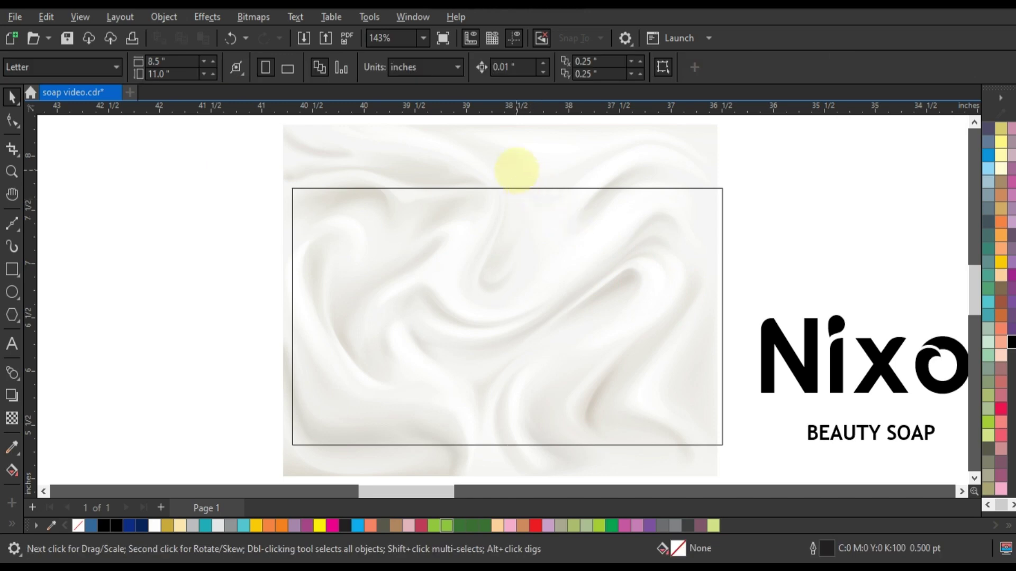
{"action": "left_click", "coordinate": [516, 171]}
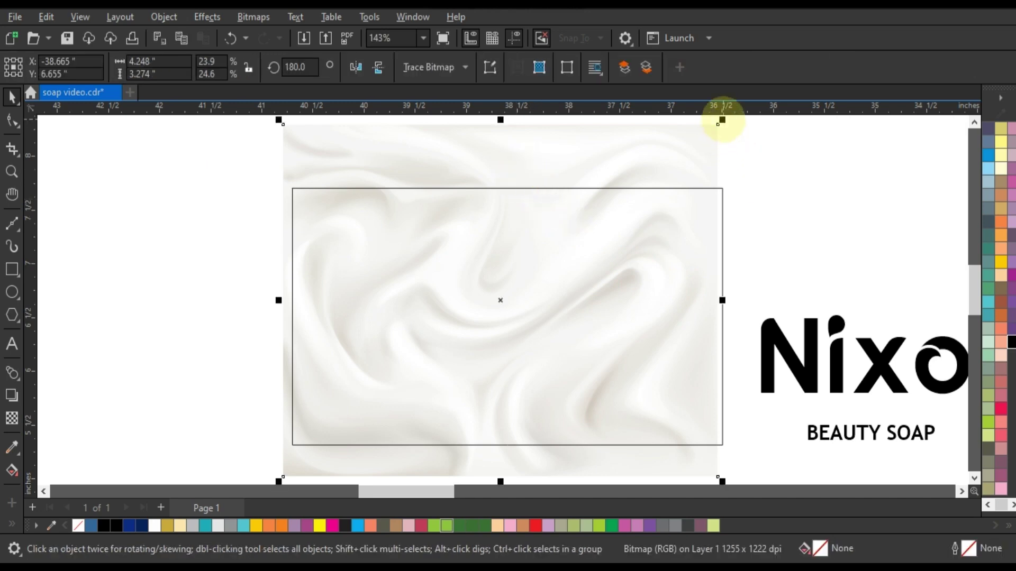
{"action": "left_click_drag", "start_coordinate": [719, 122], "coordinate": [704, 165]}
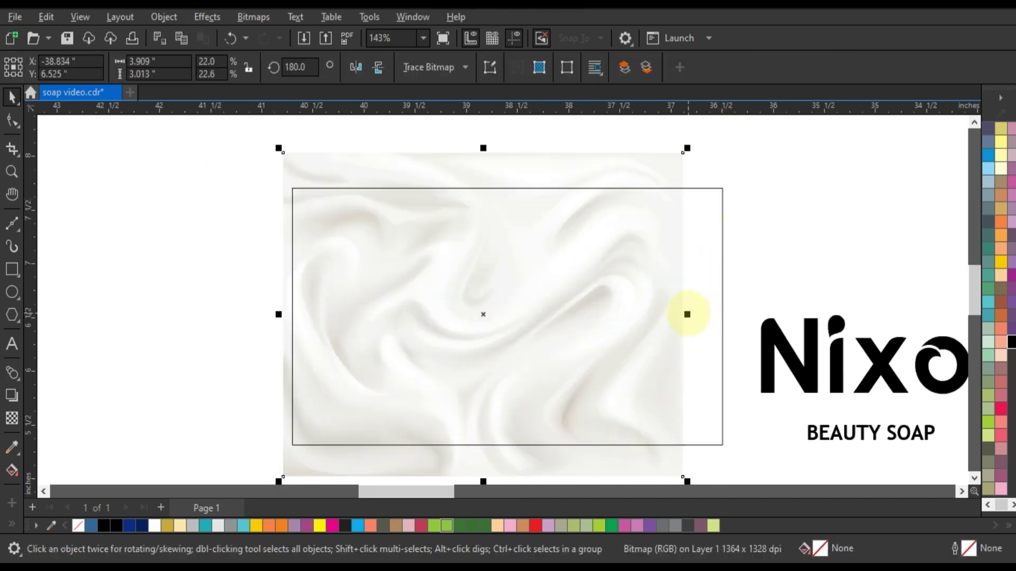
{"action": "left_click_drag", "start_coordinate": [687, 312], "coordinate": [728, 313]}
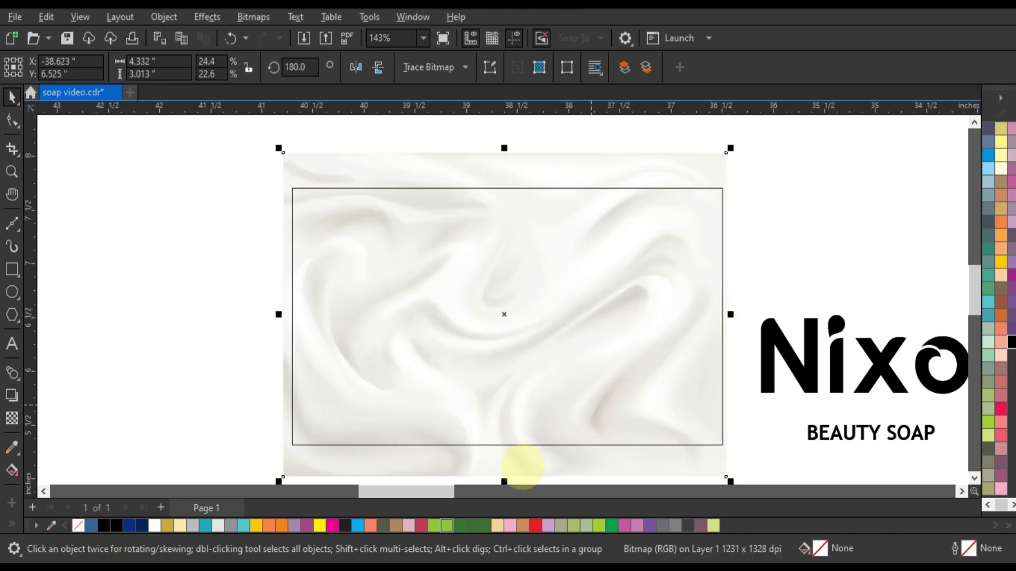
{"action": "left_click_drag", "start_coordinate": [505, 482], "coordinate": [511, 454]}
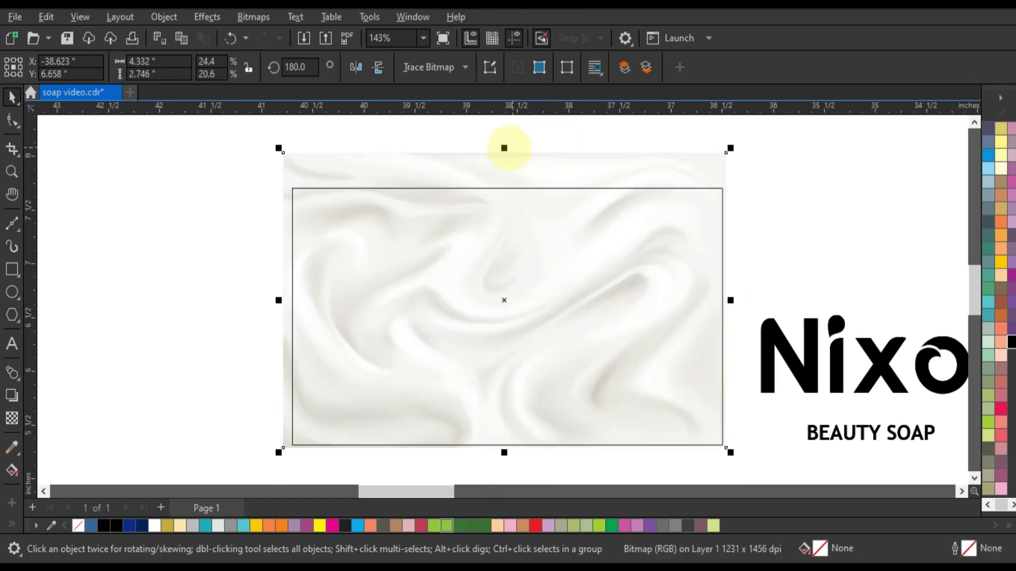
{"action": "left_click_drag", "start_coordinate": [504, 148], "coordinate": [506, 178]}
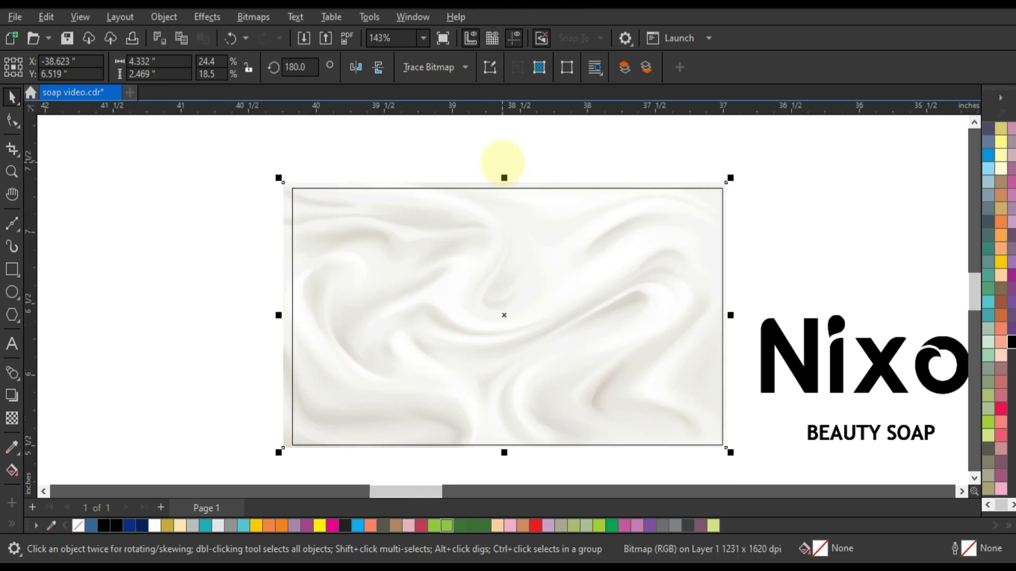
{"action": "scroll", "coordinate": [530, 195], "scroll_direction": "up", "scroll_amount": 2}
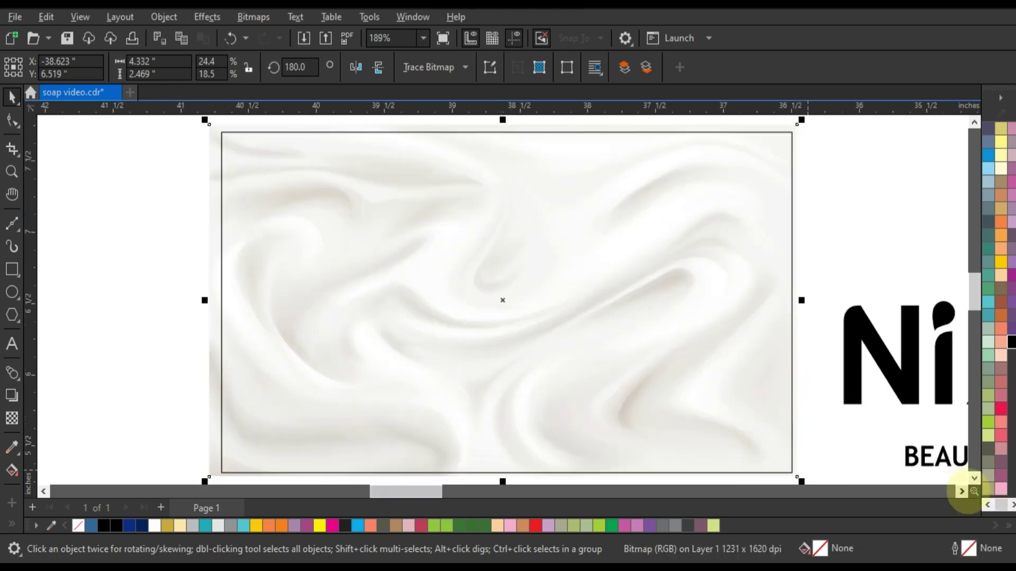
{"action": "left_click", "coordinate": [962, 491]}
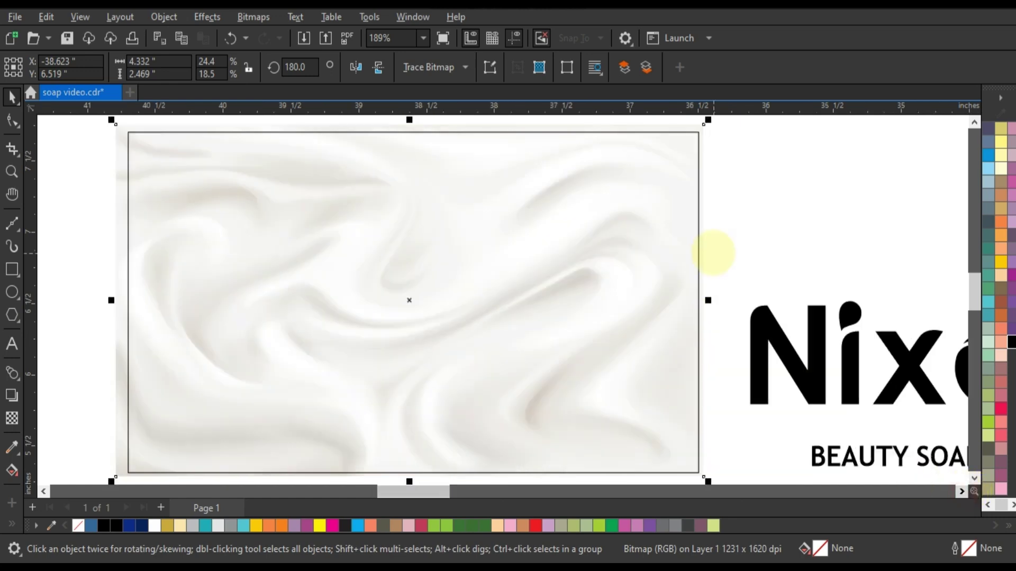
- PowerClip the silk texture inside the panel rectangle
{"action": "left_click", "coordinate": [714, 251]}
{"action": "left_click", "coordinate": [702, 128]}
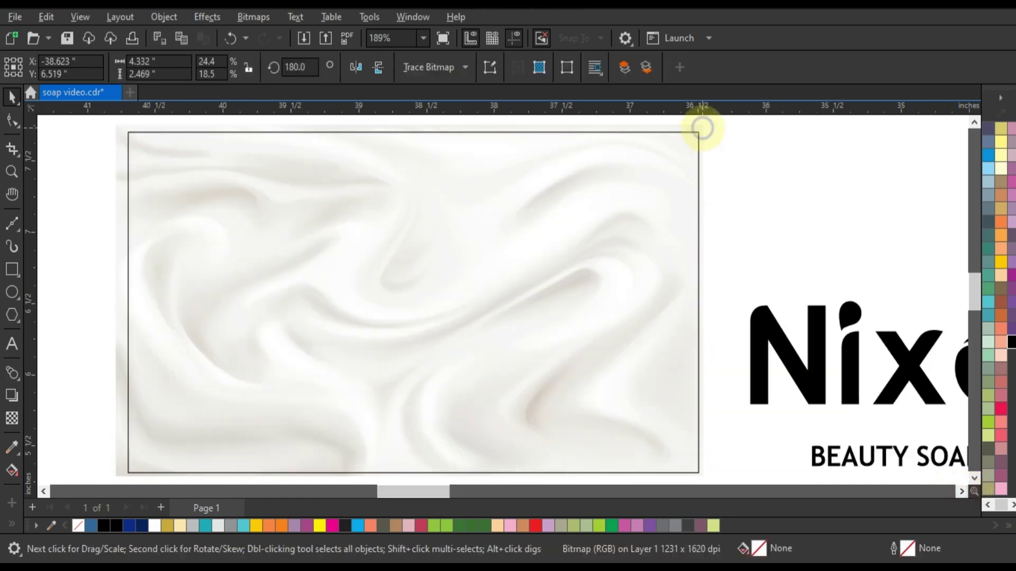
{"action": "right_click", "coordinate": [694, 128]}
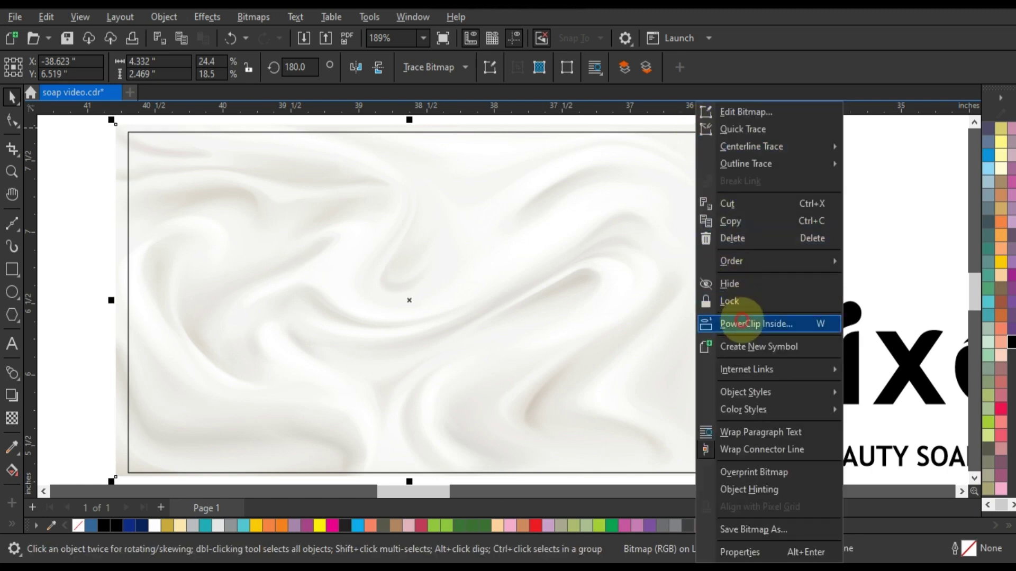
{"action": "left_click", "coordinate": [742, 323]}
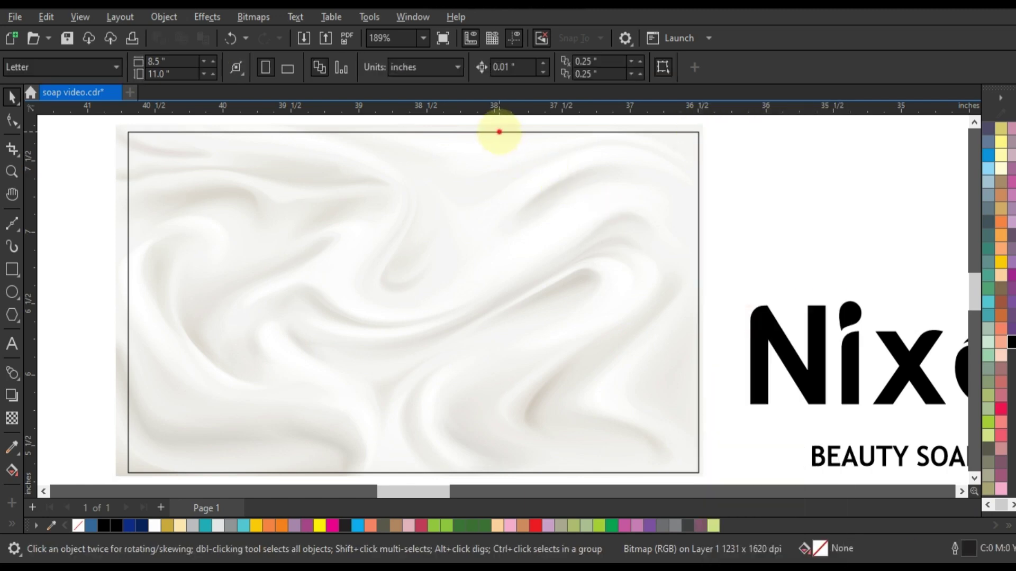
{"action": "left_click", "coordinate": [499, 131]}
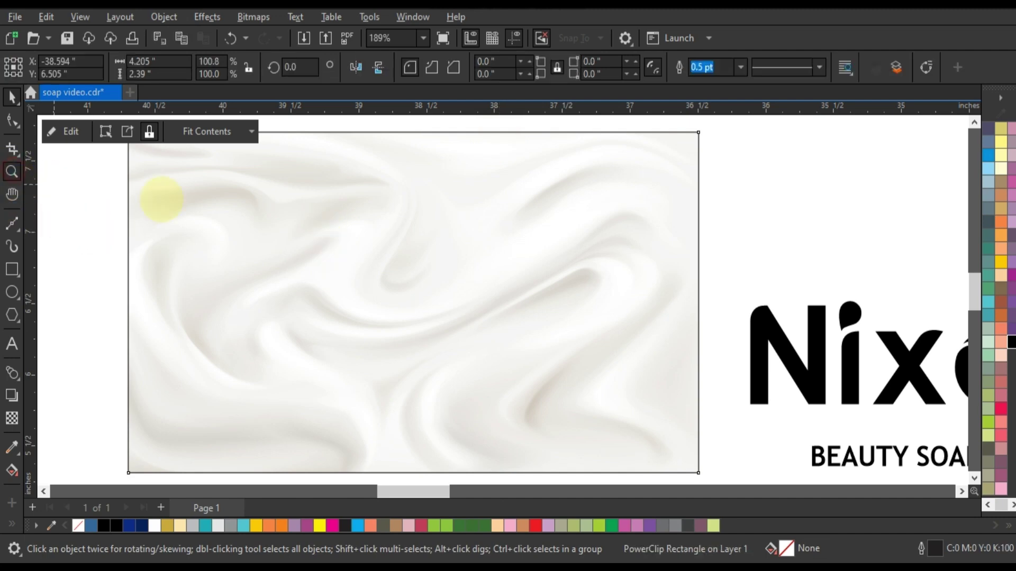
{"action": "key", "text": "F3"}
{"action": "left_click_drag", "start_coordinate": [289, 202], "coordinate": [672, 404]}
- Draw a 2.0 pt line across the textured rectangle from top to bottom
{"action": "key", "text": "ctrl+z"}
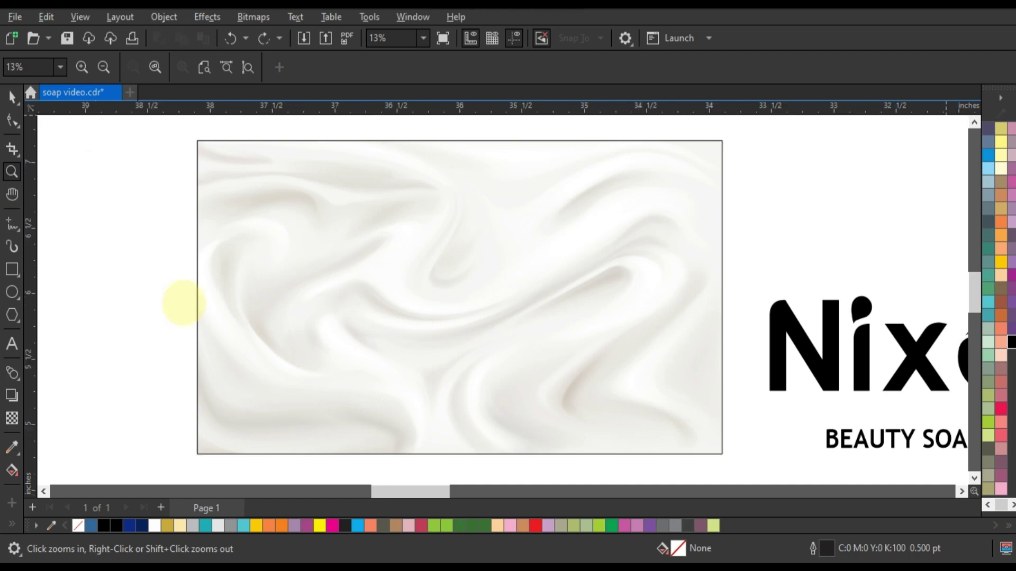
{"action": "left_click", "coordinate": [185, 303]}
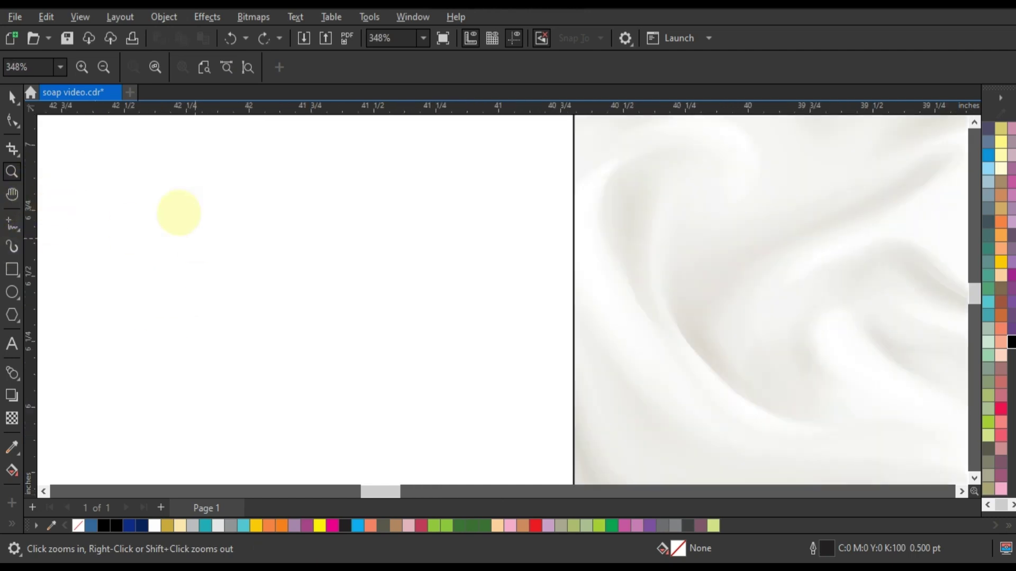
{"action": "key", "text": "F3"}
{"action": "key", "text": "F3"}
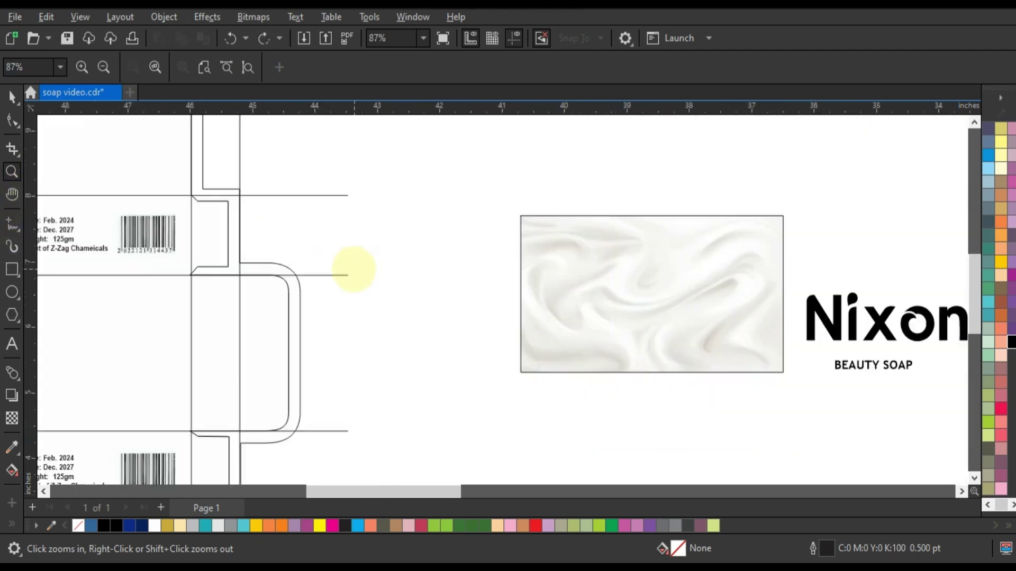
{"action": "left_click_drag", "start_coordinate": [494, 215], "coordinate": [817, 386]}
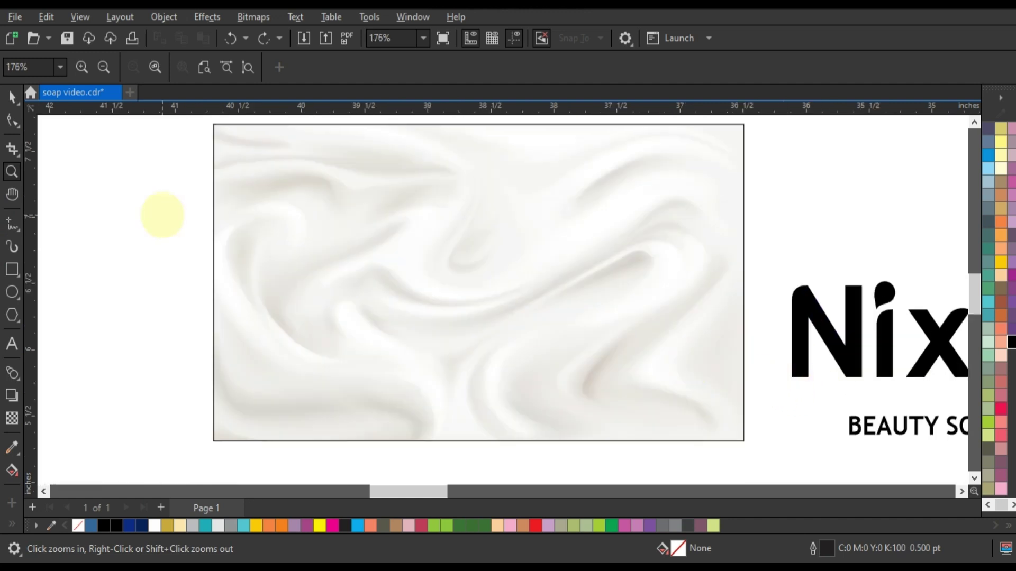
{"action": "left_click", "coordinate": [11, 223]}
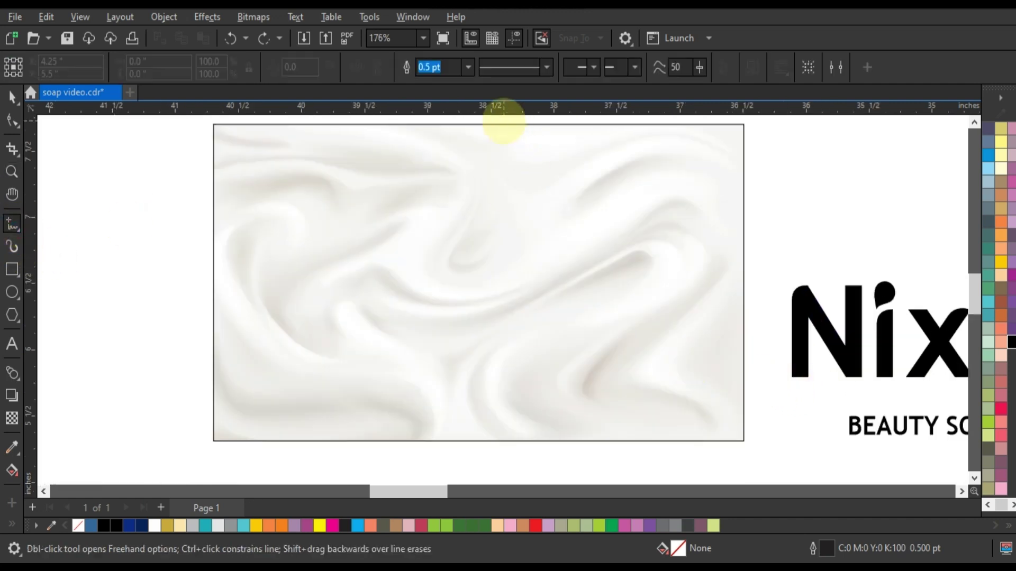
{"action": "left_click", "coordinate": [501, 120]}
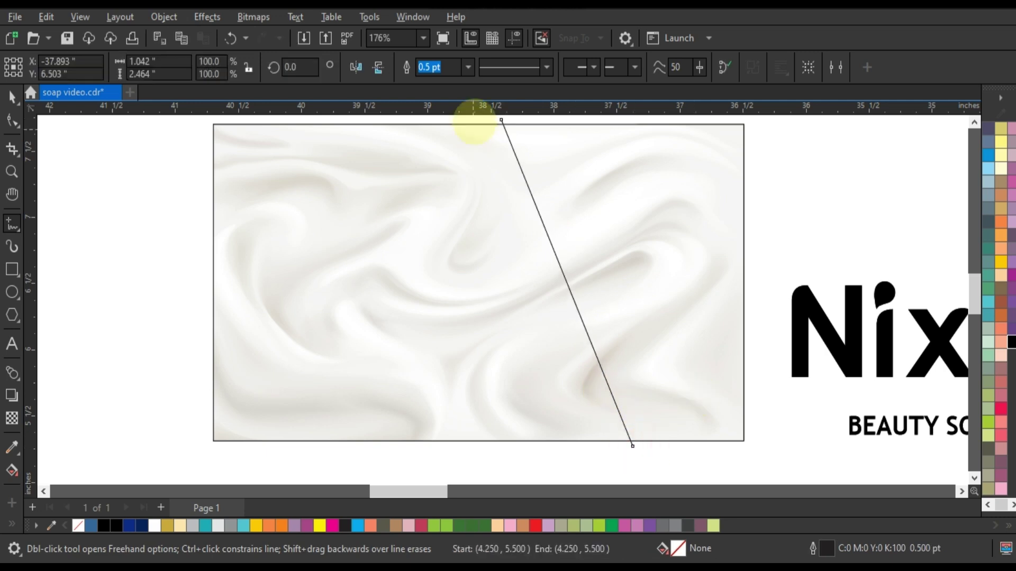
{"action": "left_click", "coordinate": [468, 67]}
{"action": "left_click", "coordinate": [435, 154]}
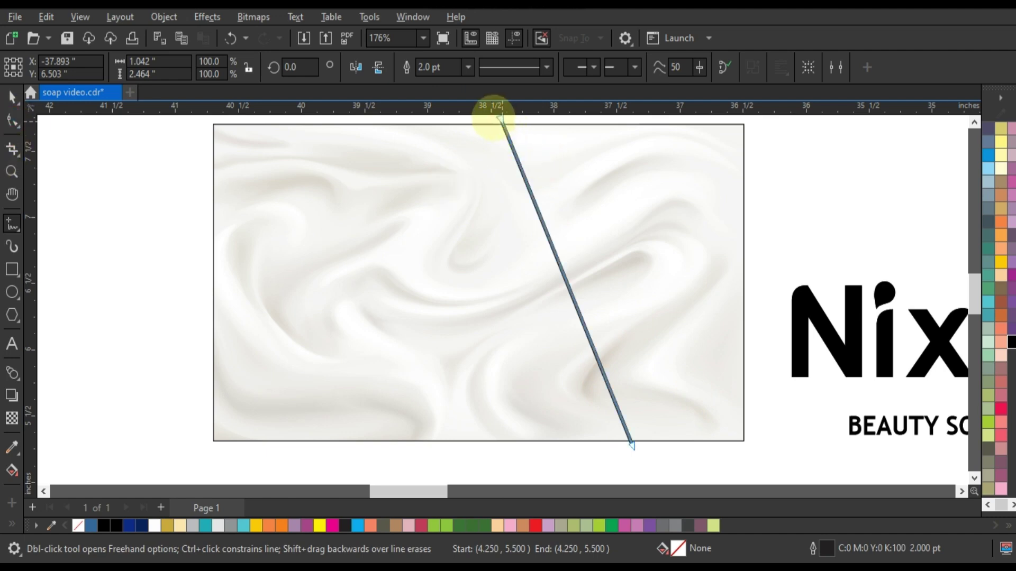
- Reshape the line's nodes and handles into a smooth arc sweeping top to bottom
{"action": "key", "text": "F10"}
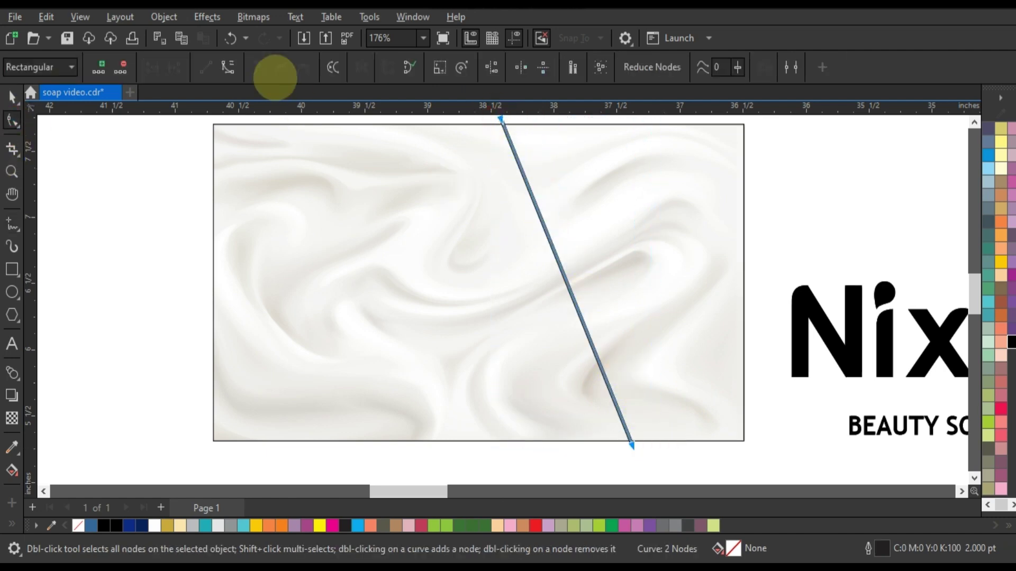
{"action": "left_click", "coordinate": [974, 122]}
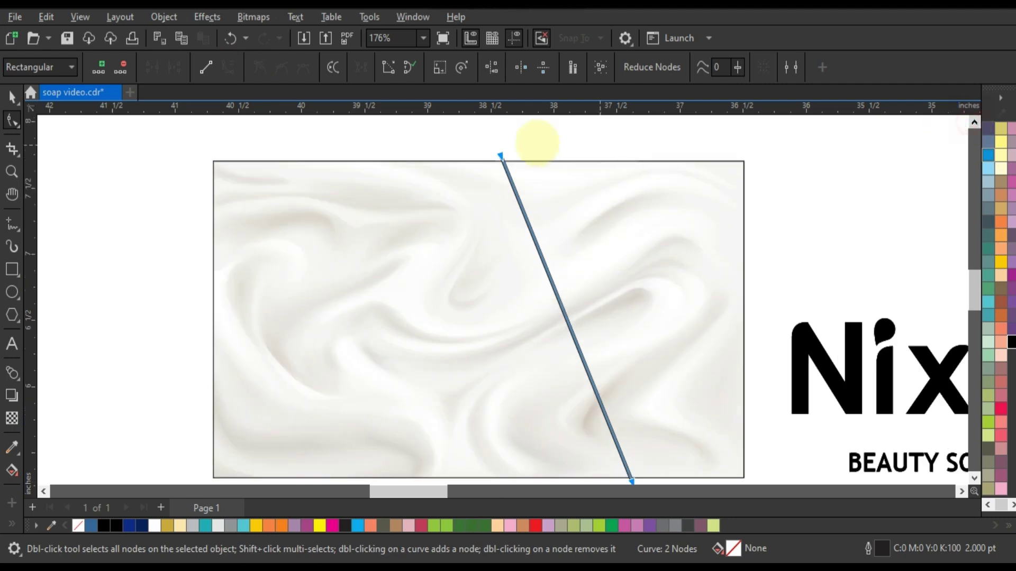
{"action": "left_click_drag", "start_coordinate": [485, 138], "coordinate": [541, 200]}
{"action": "left_click_drag", "start_coordinate": [546, 263], "coordinate": [510, 261]}
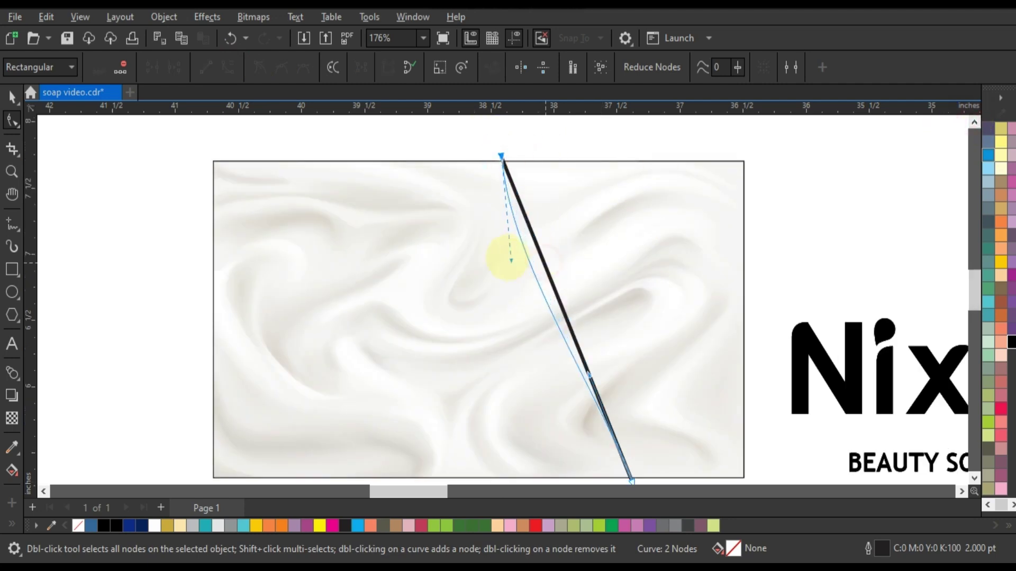
{"action": "left_click_drag", "start_coordinate": [588, 374], "coordinate": [527, 402]}
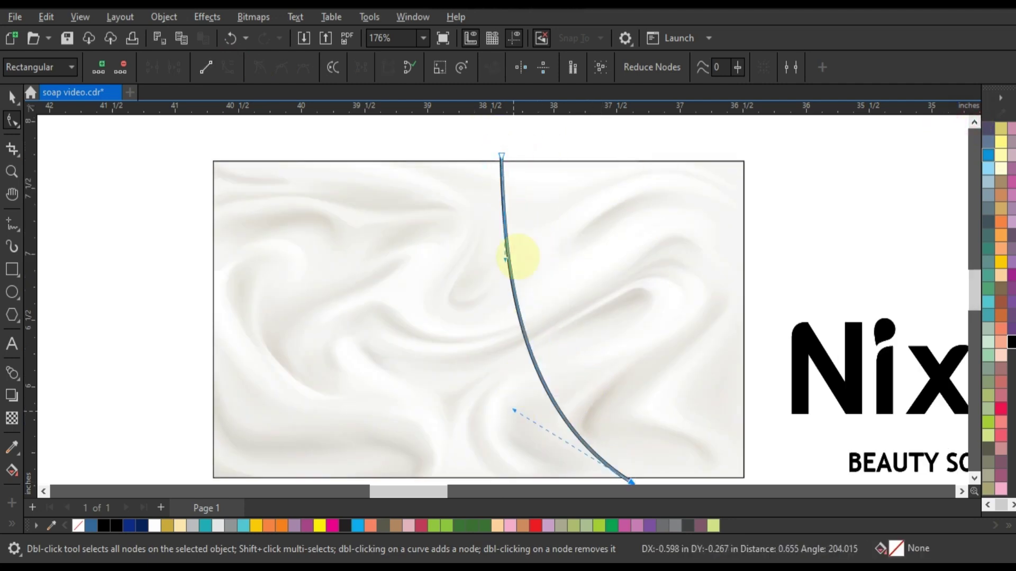
{"action": "left_click_drag", "start_coordinate": [506, 259], "coordinate": [464, 245]}
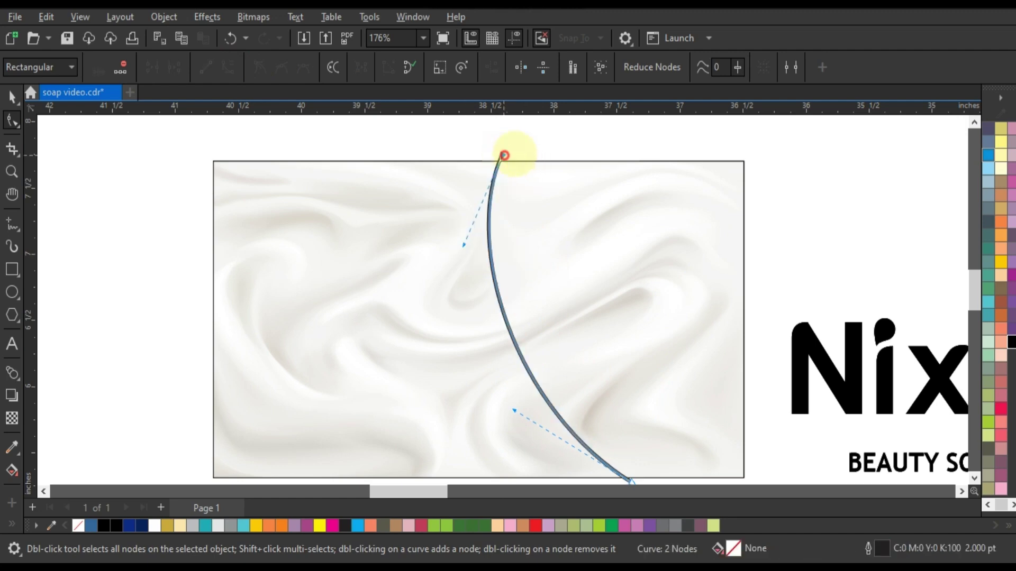
{"action": "left_click_drag", "start_coordinate": [502, 155], "coordinate": [541, 149]}
{"action": "left_click_drag", "start_coordinate": [503, 238], "coordinate": [492, 239]}
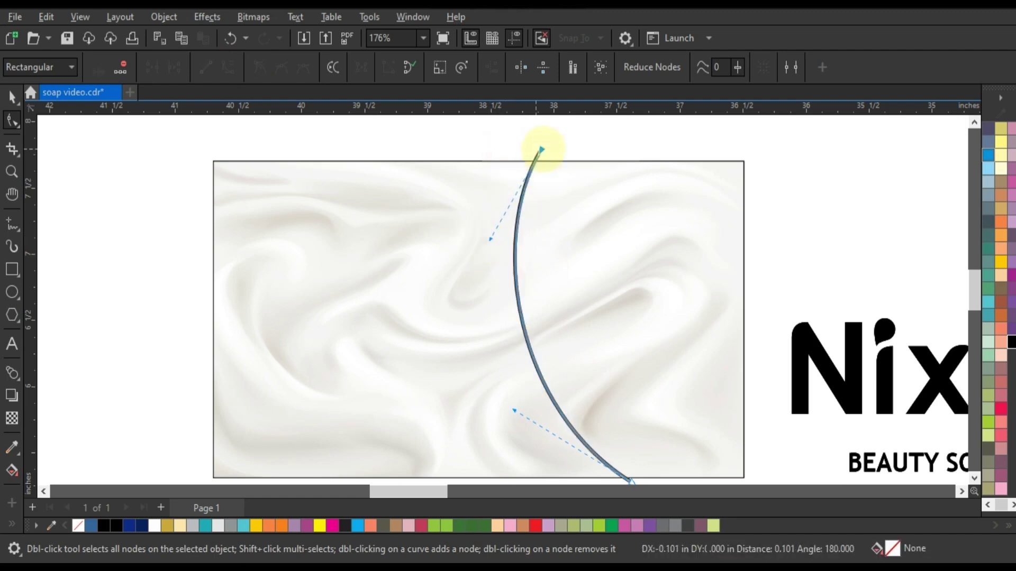
{"action": "left_click_drag", "start_coordinate": [541, 149], "coordinate": [525, 150]}
{"action": "right_click", "coordinate": [175, 333]}
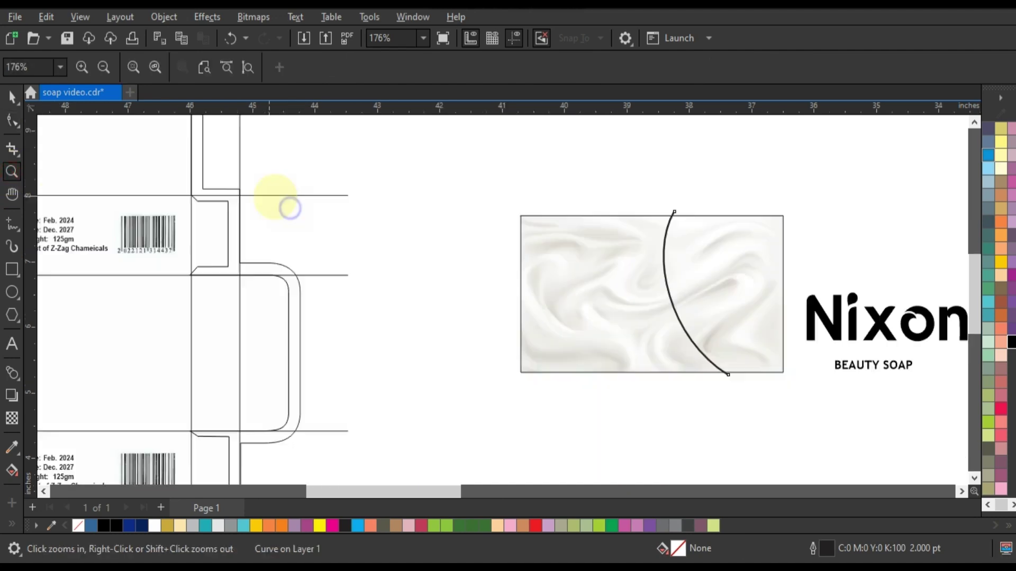
{"action": "left_click_drag", "start_coordinate": [512, 200], "coordinate": [839, 396]}
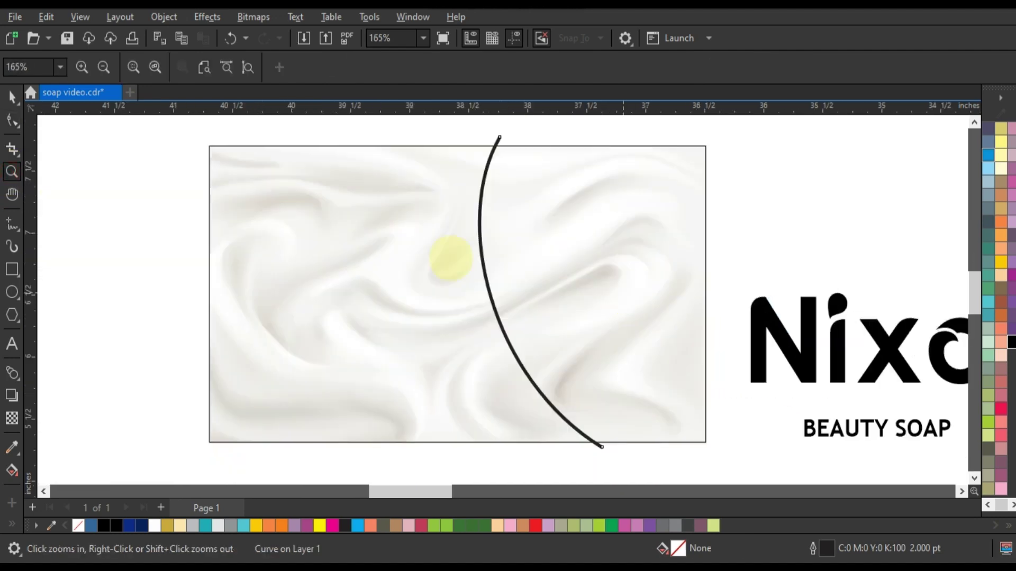
- Create two skewed copies of the arc, giving three parallel curves across the panel
{"action": "key", "text": "space"}
{"action": "left_click", "coordinate": [569, 418]}
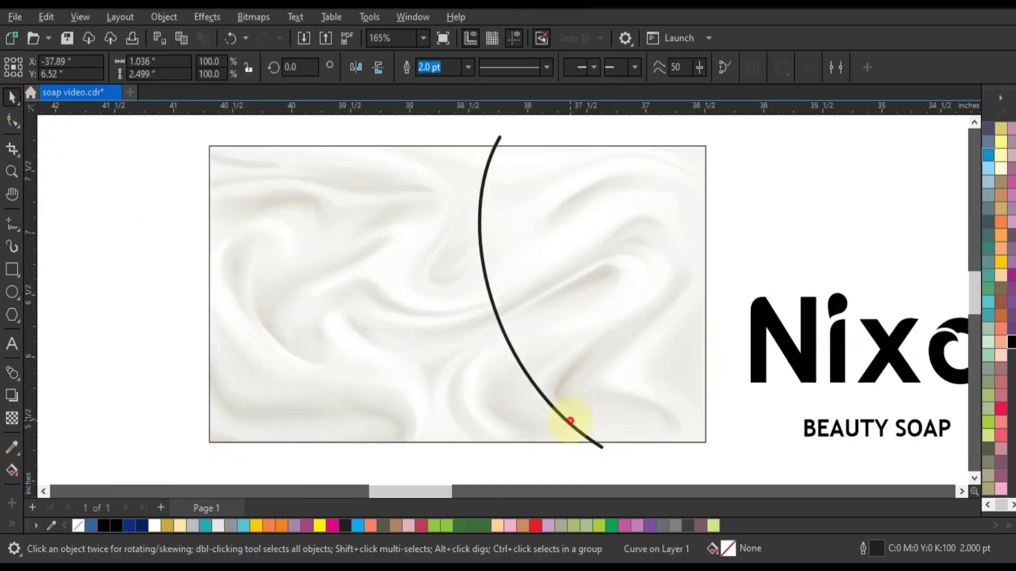
{"action": "left_click_drag", "start_coordinate": [540, 453], "coordinate": [553, 452]}
{"action": "mouse_move", "coordinate": [547, 130]}
{"action": "left_mouse_down"}
{"action": "mouse_move", "coordinate": [570, 133]}
{"action": "mouse_move", "coordinate": [554, 137]}
{"action": "left_mouse_up"}
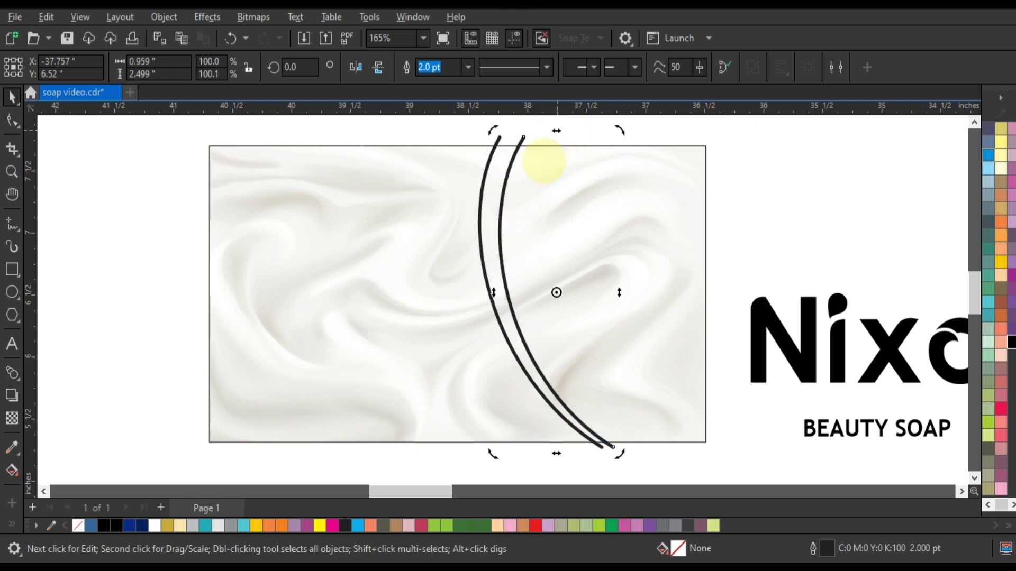
{"action": "left_click", "coordinate": [514, 132]}
{"action": "left_click", "coordinate": [499, 139]}
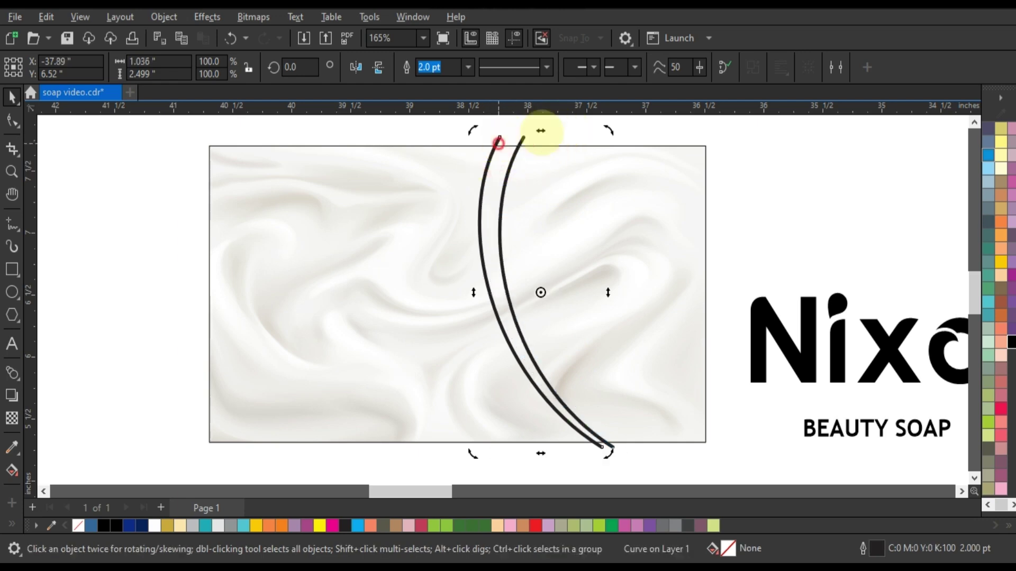
{"action": "left_click_drag", "start_coordinate": [538, 130], "coordinate": [527, 132]}
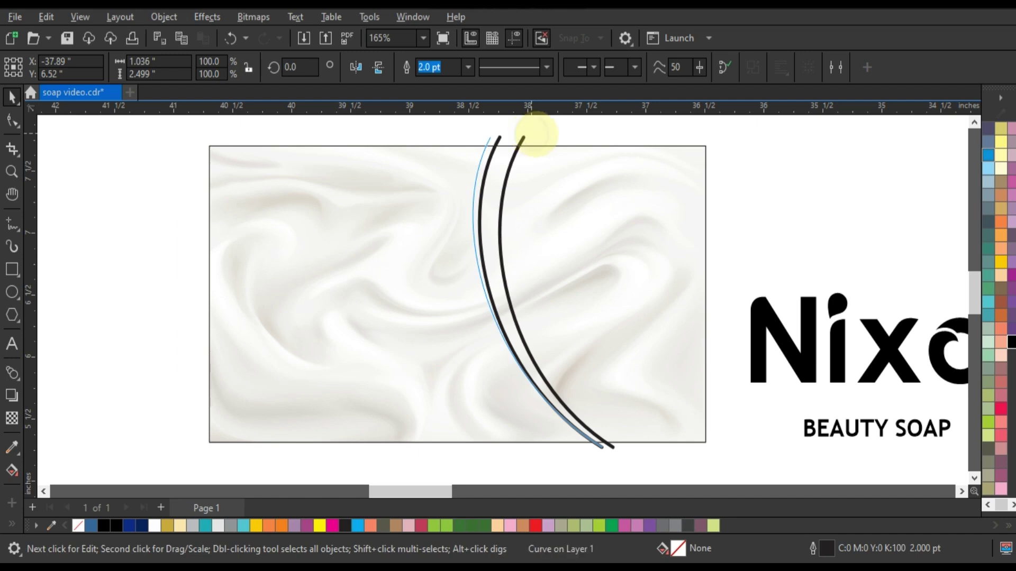
{"action": "left_click_drag", "start_coordinate": [536, 133], "coordinate": [532, 133]}
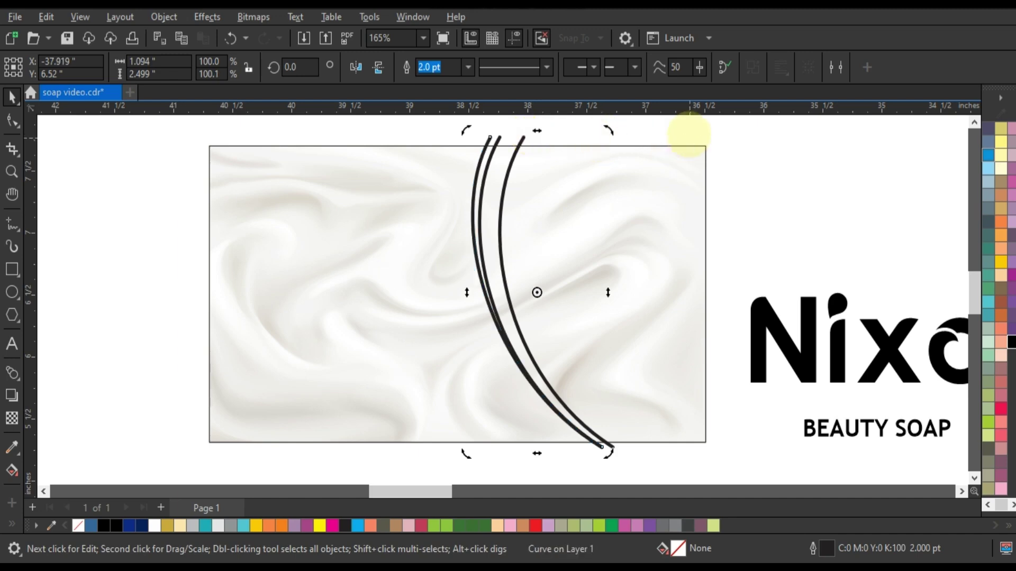
{"action": "left_click", "coordinate": [689, 134]}
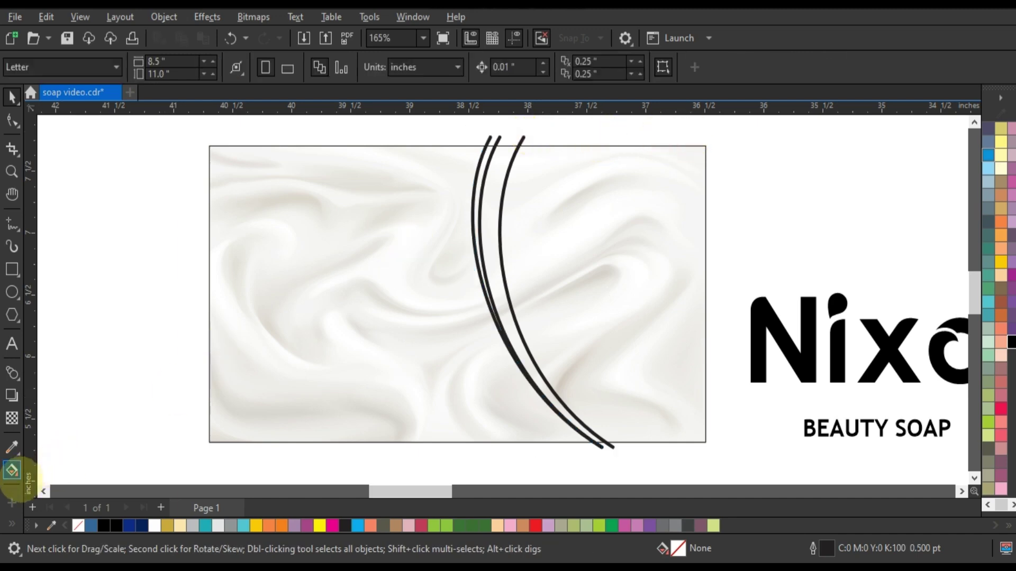
- Use Smart Fill to turn the strip between the arcs into a filled shape
{"action": "left_click", "coordinate": [12, 524]}
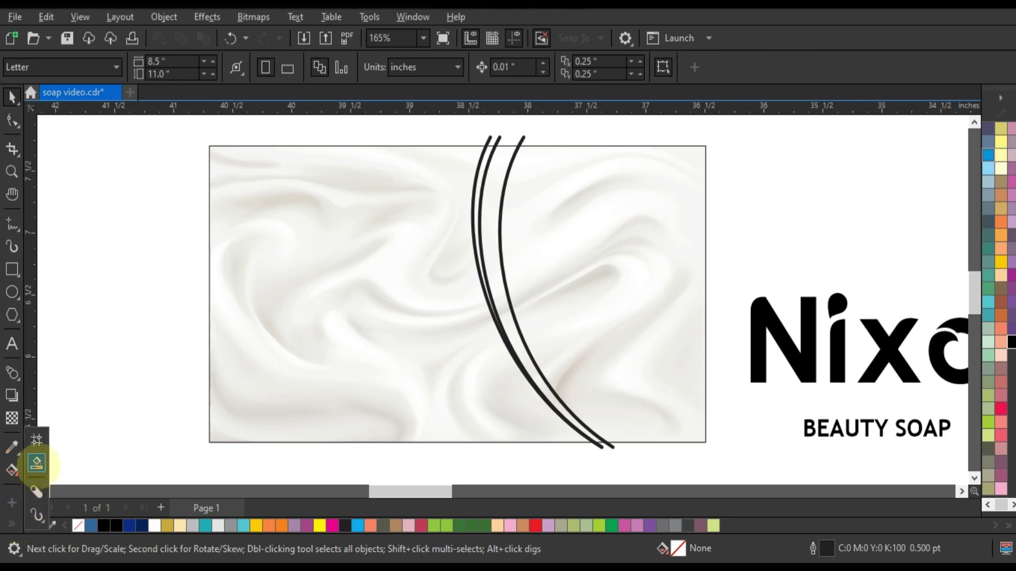
{"action": "left_click", "coordinate": [589, 300]}
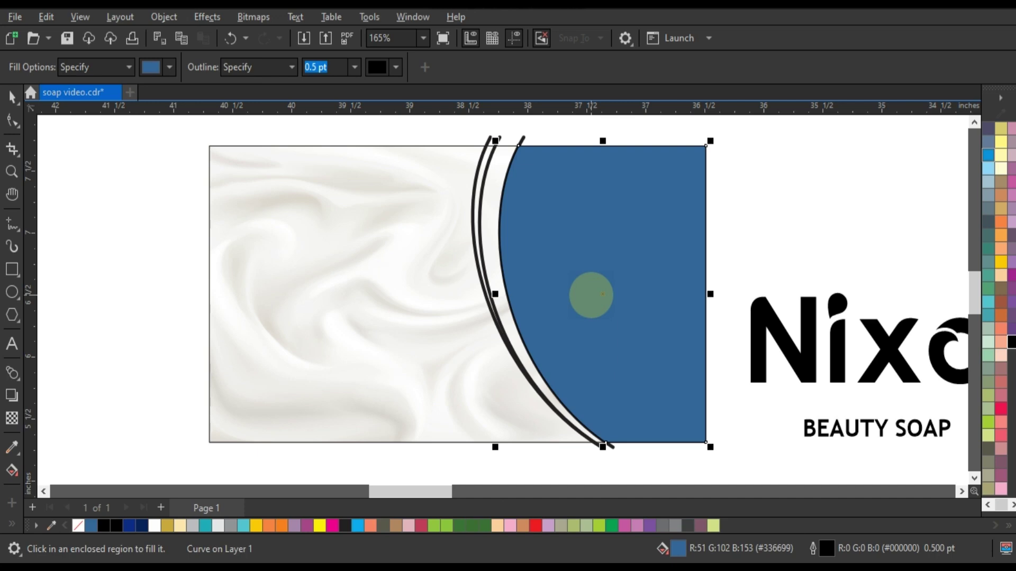
{"action": "left_click", "coordinate": [492, 233]}
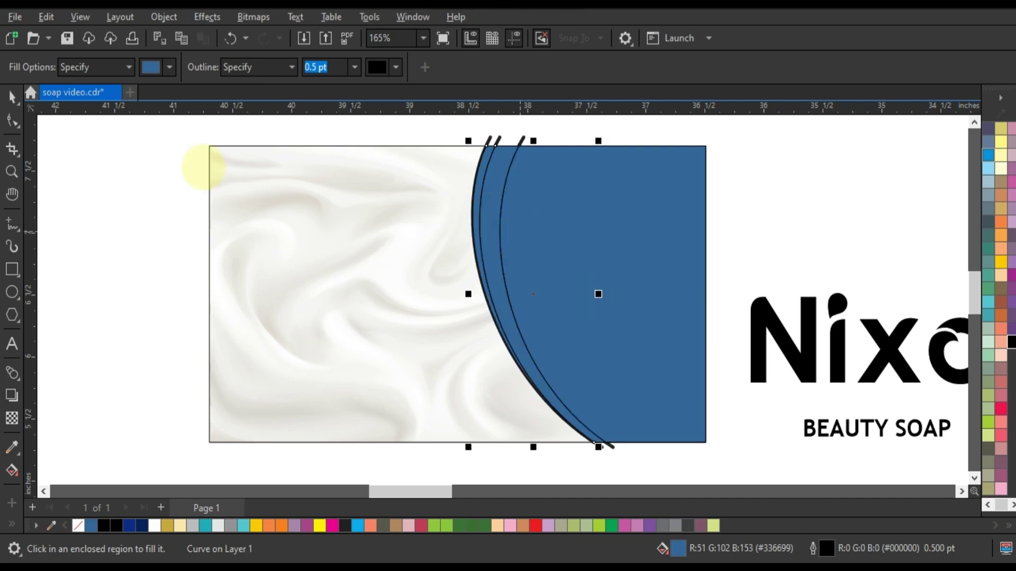
{"action": "left_click", "coordinate": [12, 96]}
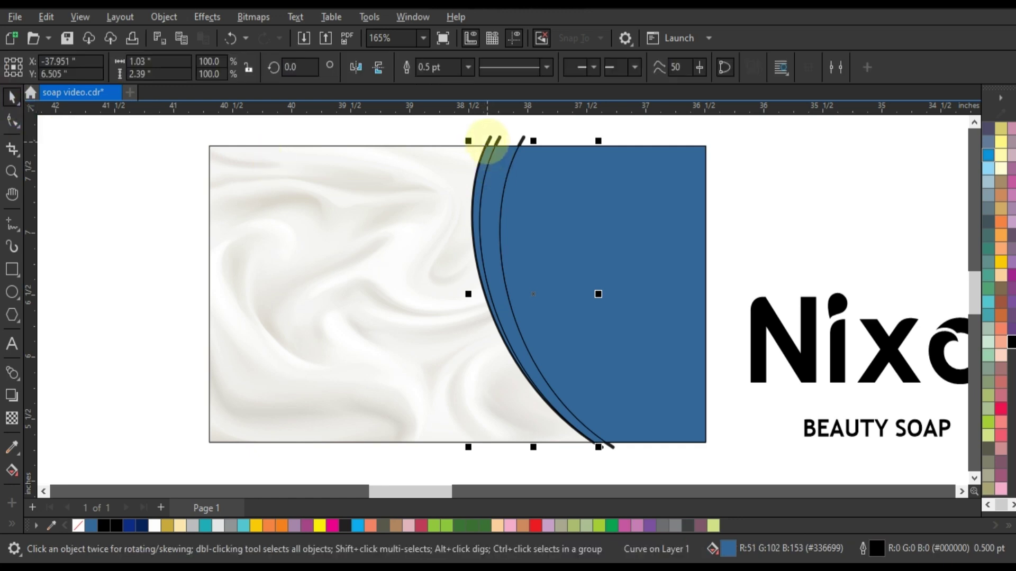
- Colour the large panel right of the arcs Light Purple
{"action": "left_click", "coordinate": [493, 136]}
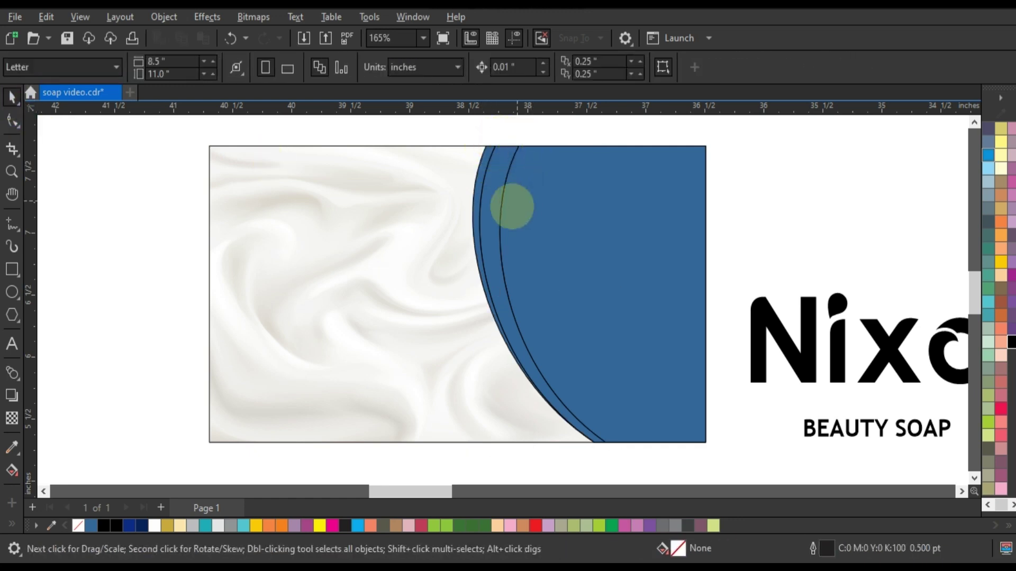
{"action": "left_click", "coordinate": [592, 282]}
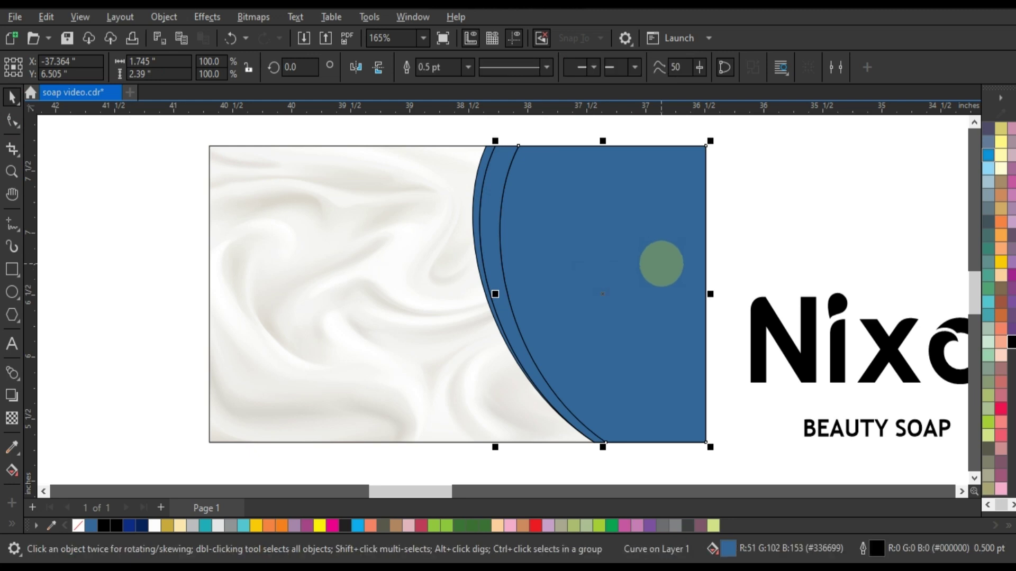
{"action": "left_click", "coordinate": [637, 525]}
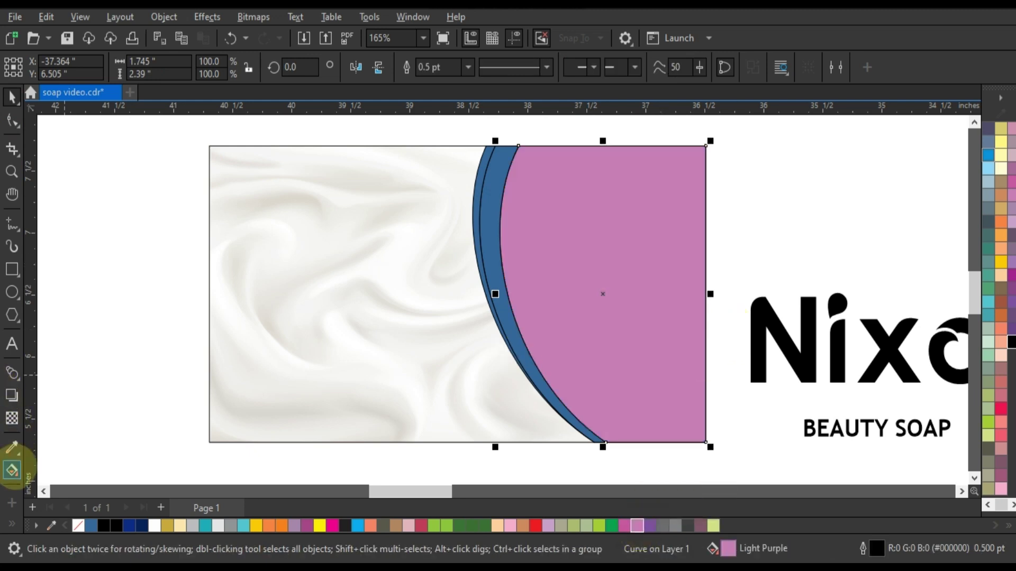
{"action": "left_click", "coordinate": [12, 469]}
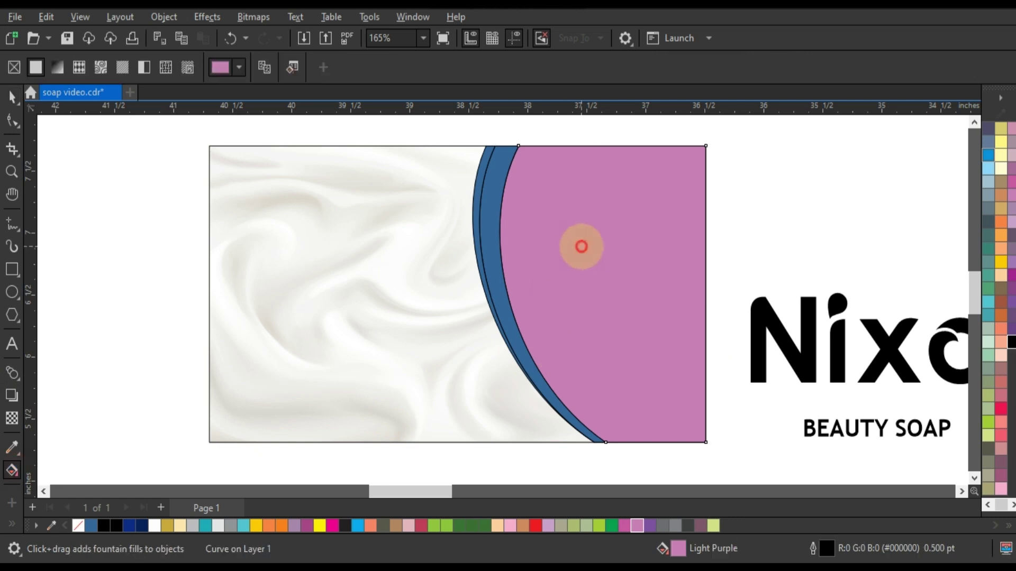
- Give the right panel an elliptical fountain fill, pale in the centre and pink outside
{"action": "left_click_drag", "start_coordinate": [581, 246], "coordinate": [639, 367]}
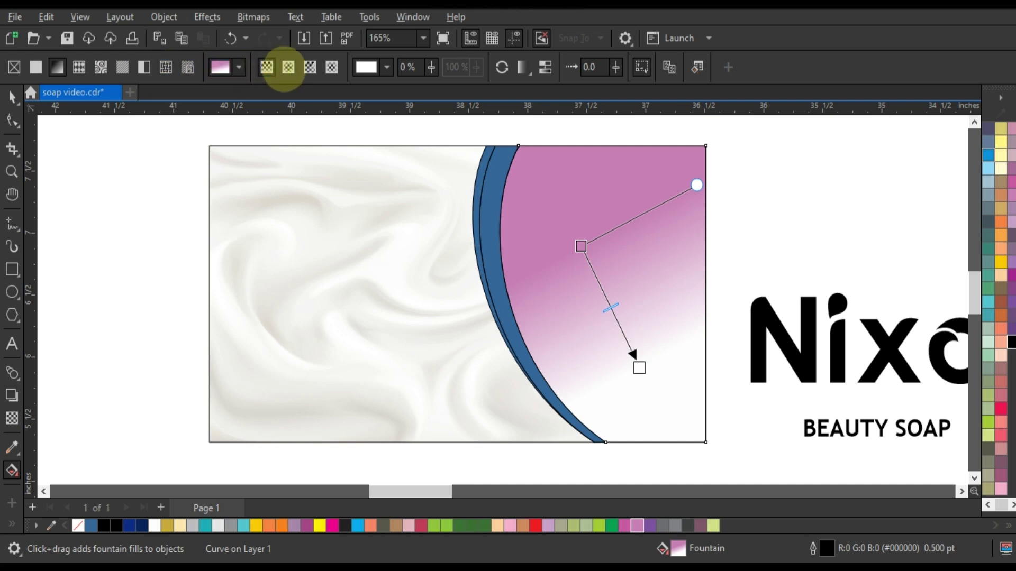
{"action": "left_click", "coordinate": [288, 67]}
{"action": "left_click_drag", "start_coordinate": [941, 282], "coordinate": [610, 307]}
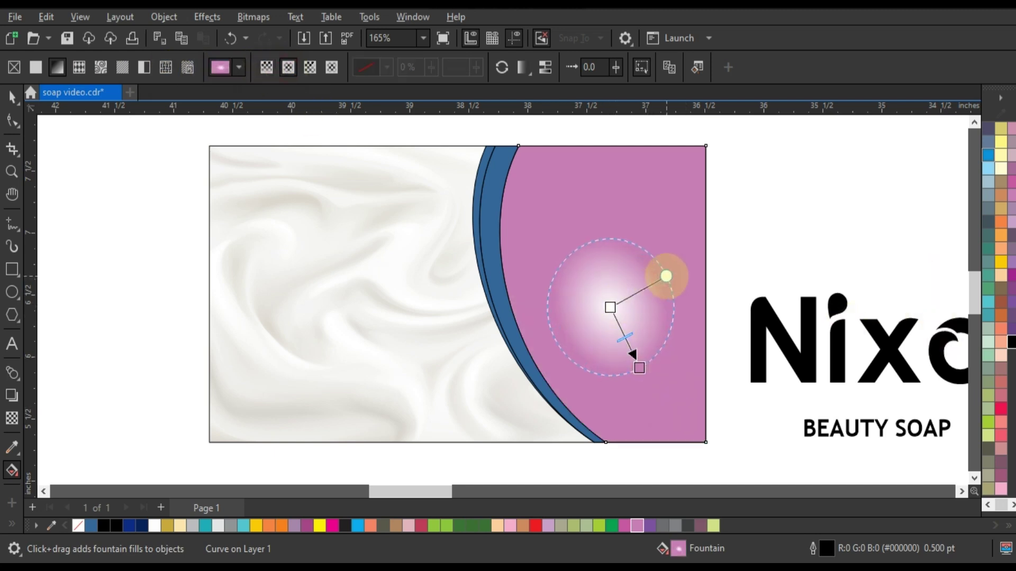
{"action": "left_click_drag", "start_coordinate": [639, 368], "coordinate": [707, 438]}
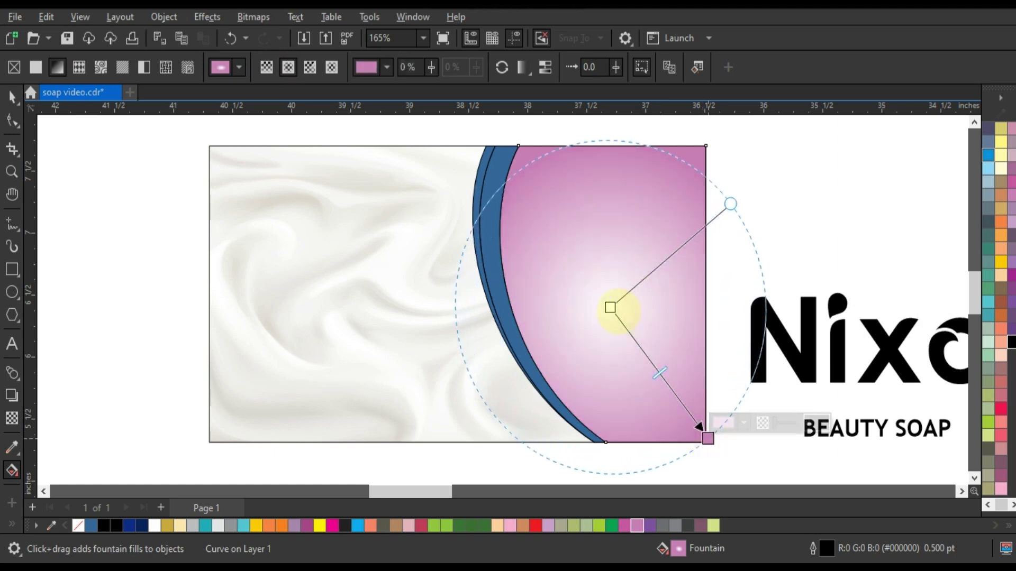
{"action": "left_click_drag", "start_coordinate": [610, 307], "coordinate": [613, 293]}
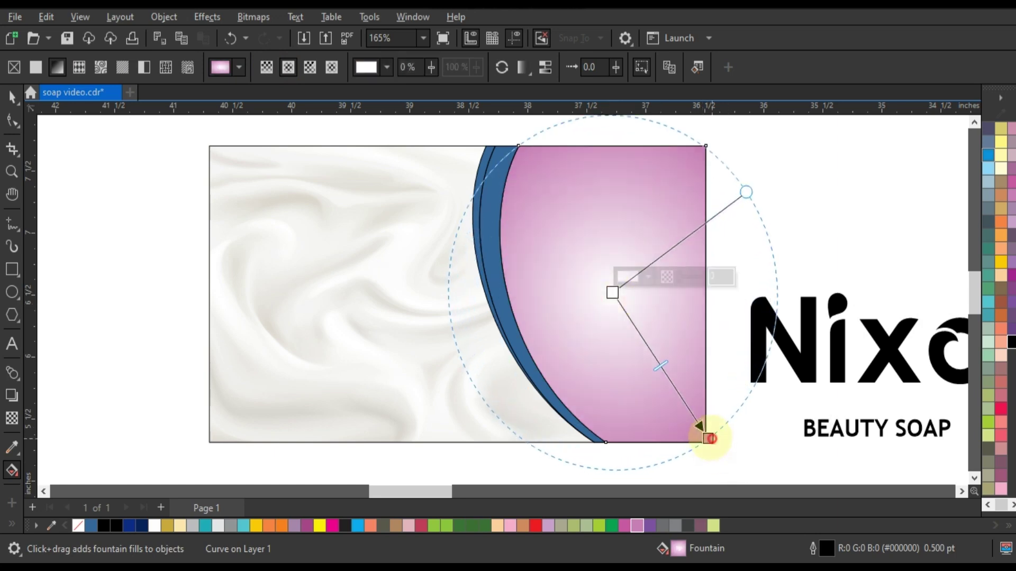
{"action": "left_click_drag", "start_coordinate": [710, 439], "coordinate": [705, 428]}
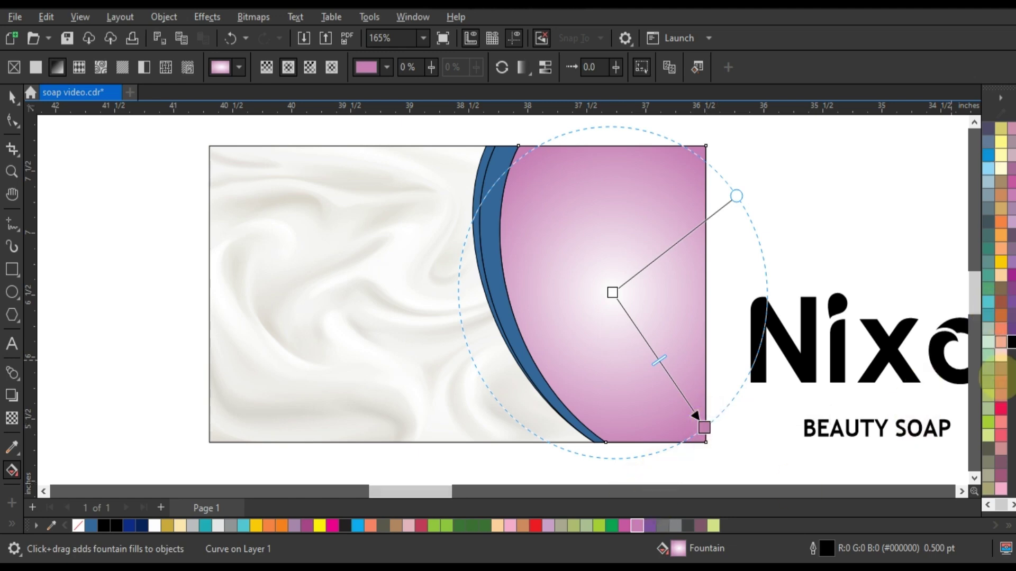
{"action": "left_click", "coordinate": [987, 506]}
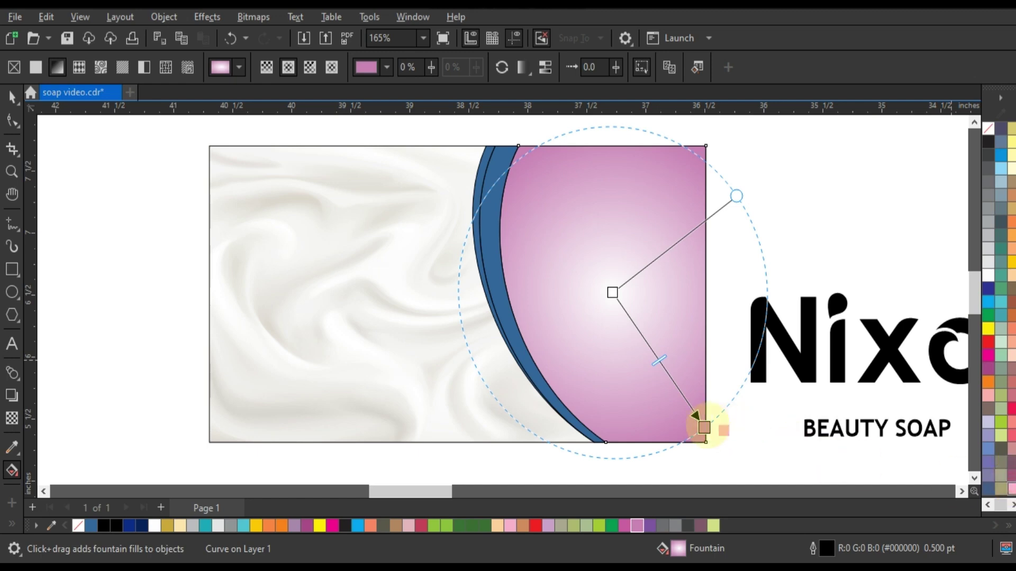
{"action": "left_click_drag", "start_coordinate": [1000, 476], "coordinate": [695, 416]}
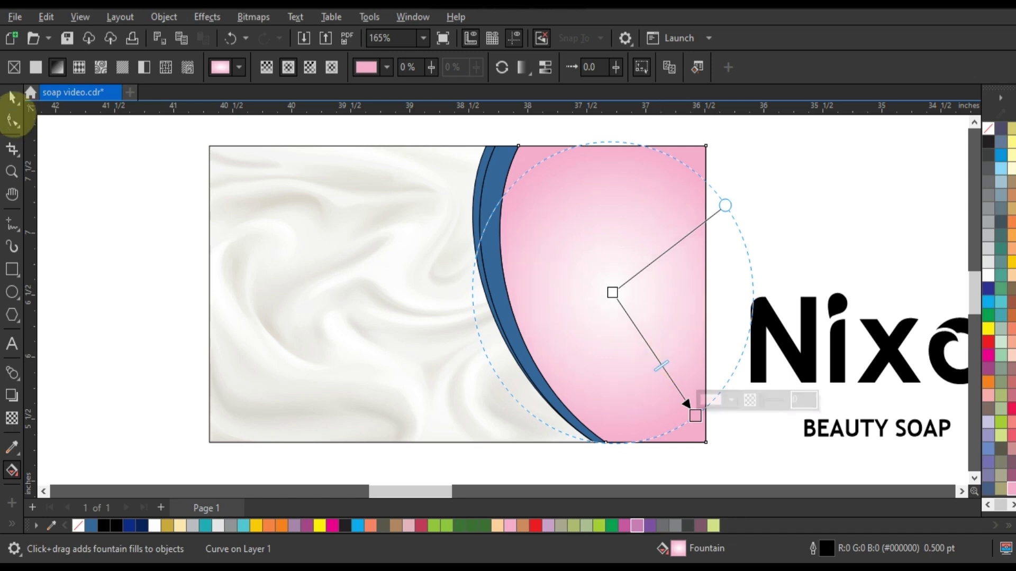
- Recolour both crescent strips in purple shades and remove their outlines
{"action": "left_click", "coordinate": [12, 97]}
{"action": "left_click", "coordinate": [503, 177]}
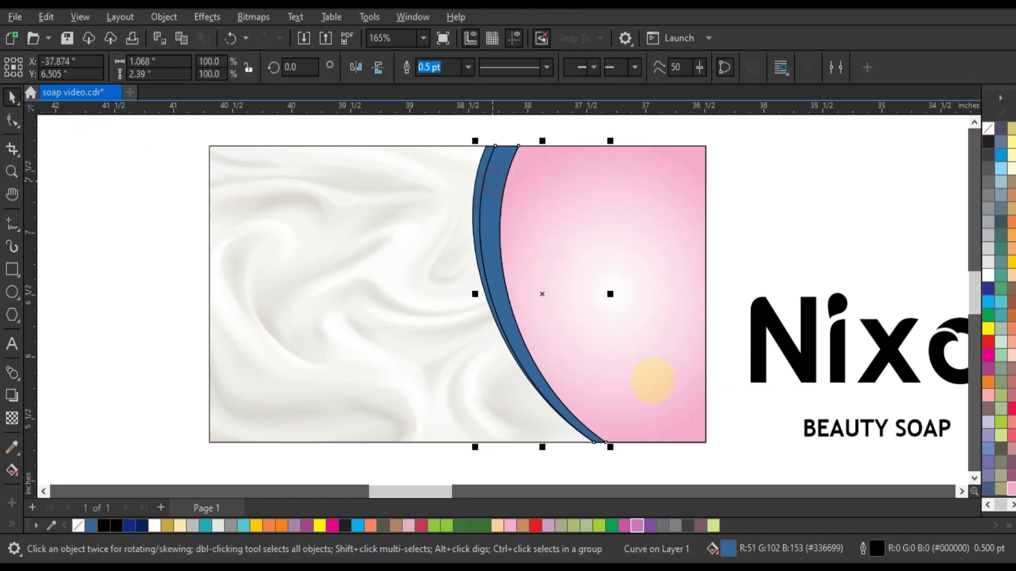
{"action": "left_click", "coordinate": [637, 525]}
{"action": "left_click", "coordinate": [478, 174]}
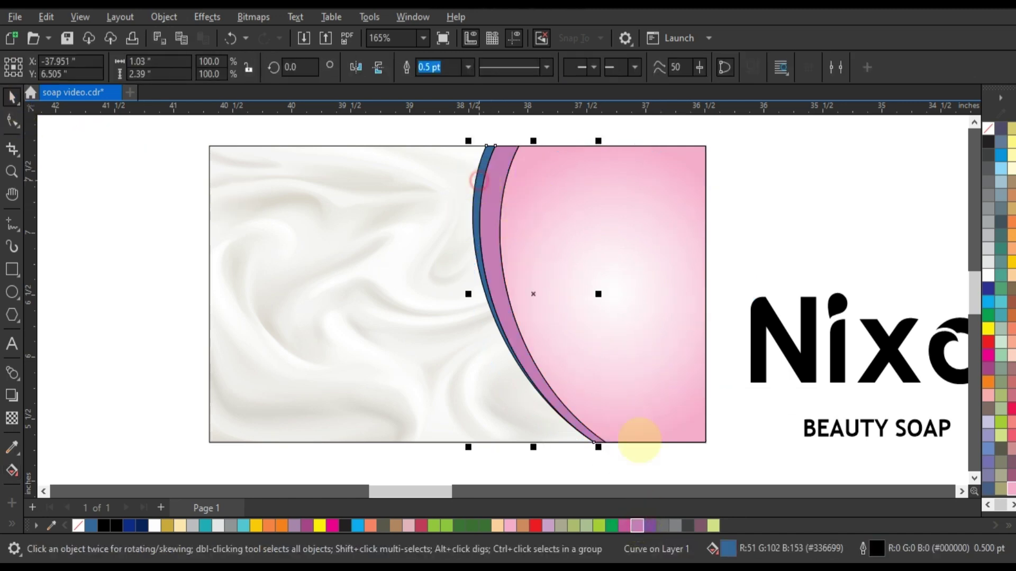
{"action": "left_click", "coordinate": [624, 525]}
{"action": "left_click_drag", "start_coordinate": [432, 128], "coordinate": [620, 448]}
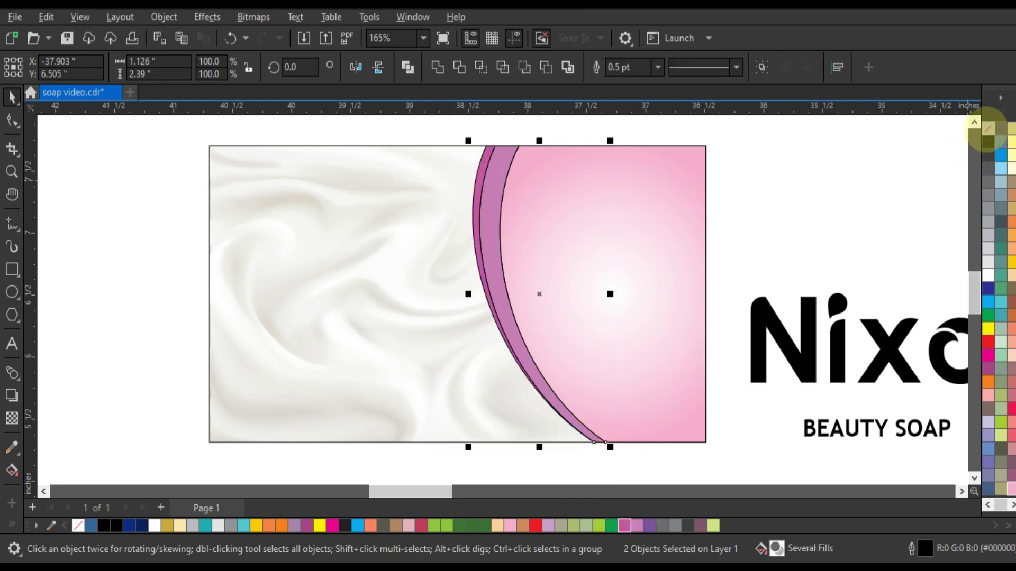
{"action": "right_click", "coordinate": [985, 132]}
{"action": "left_click", "coordinate": [959, 140]}
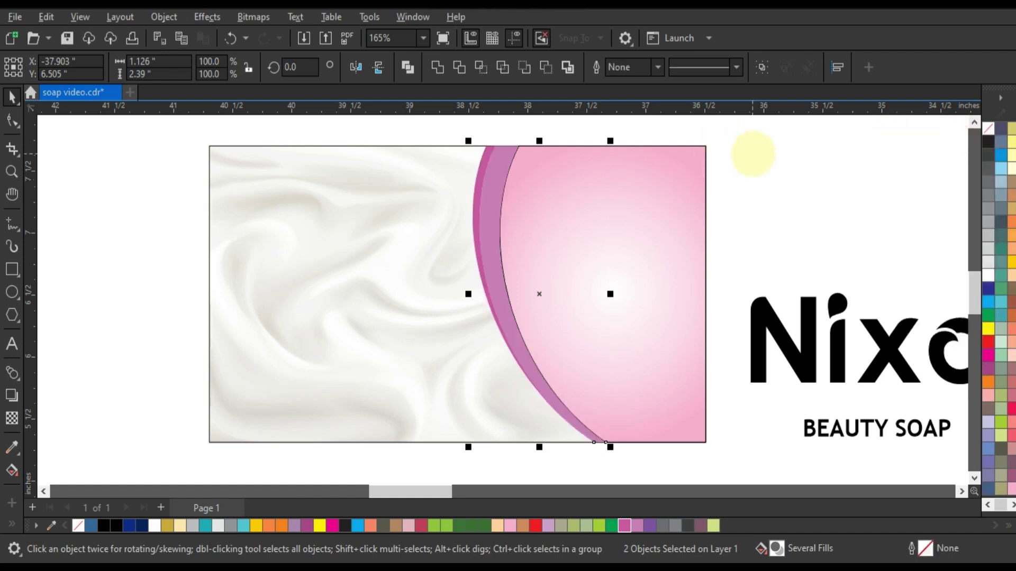
{"action": "left_click", "coordinate": [753, 154]}
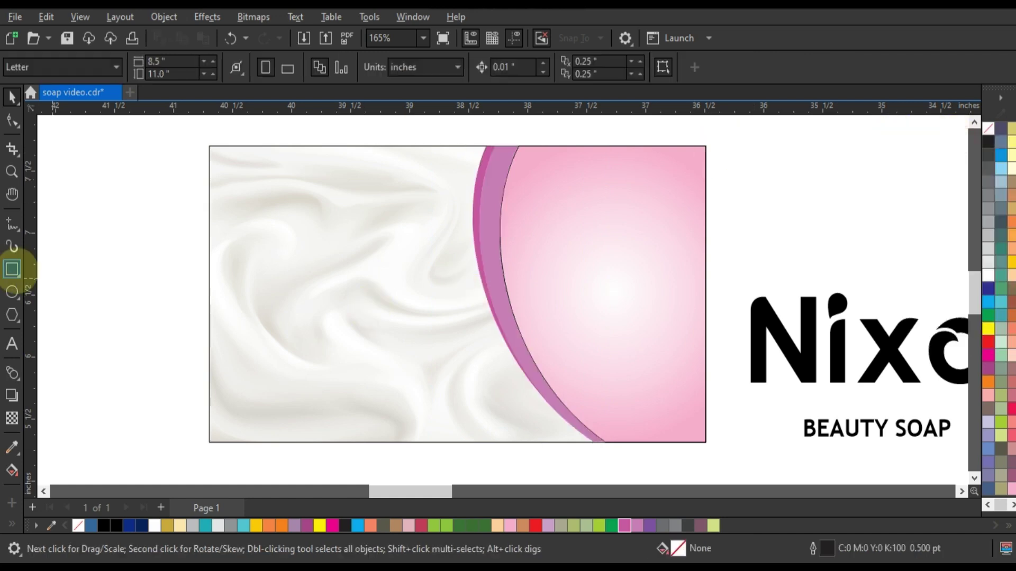
- Draw a bar along the card's bottom edge plus a taller copy, filling the lower bar black
{"action": "left_click", "coordinate": [12, 267]}
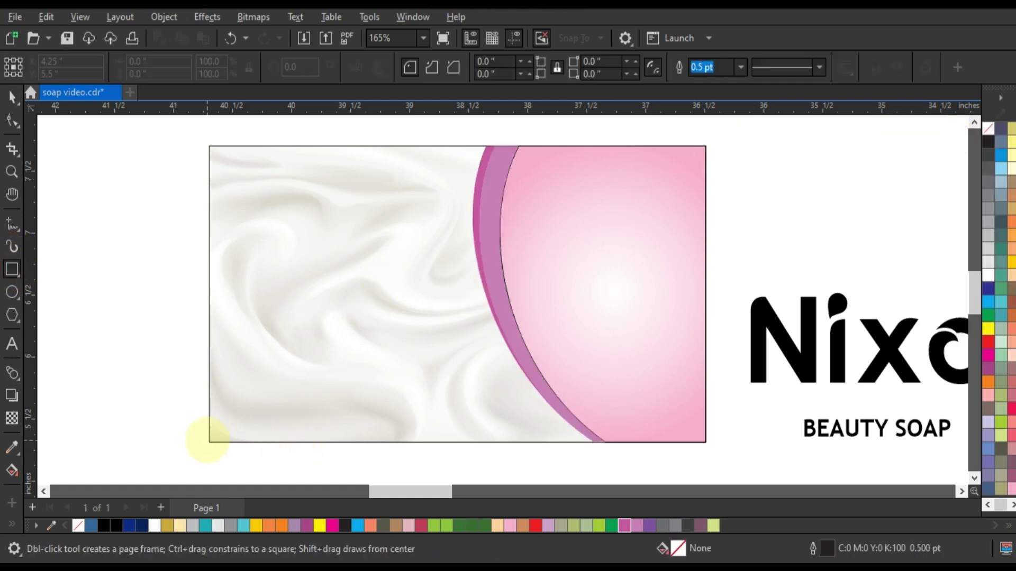
{"action": "left_click_drag", "start_coordinate": [203, 436], "coordinate": [669, 459]}
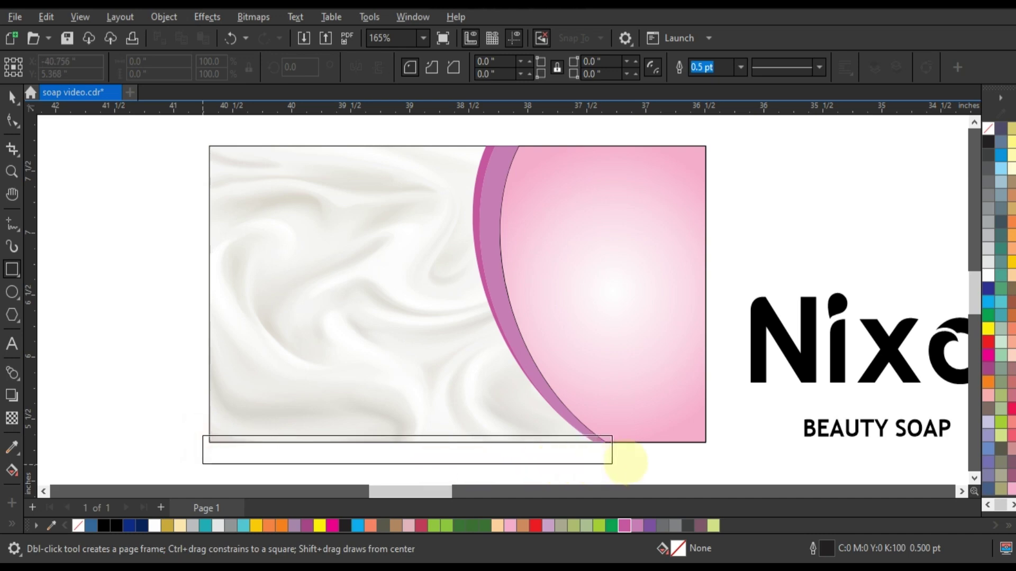
{"action": "left_click", "coordinate": [12, 97]}
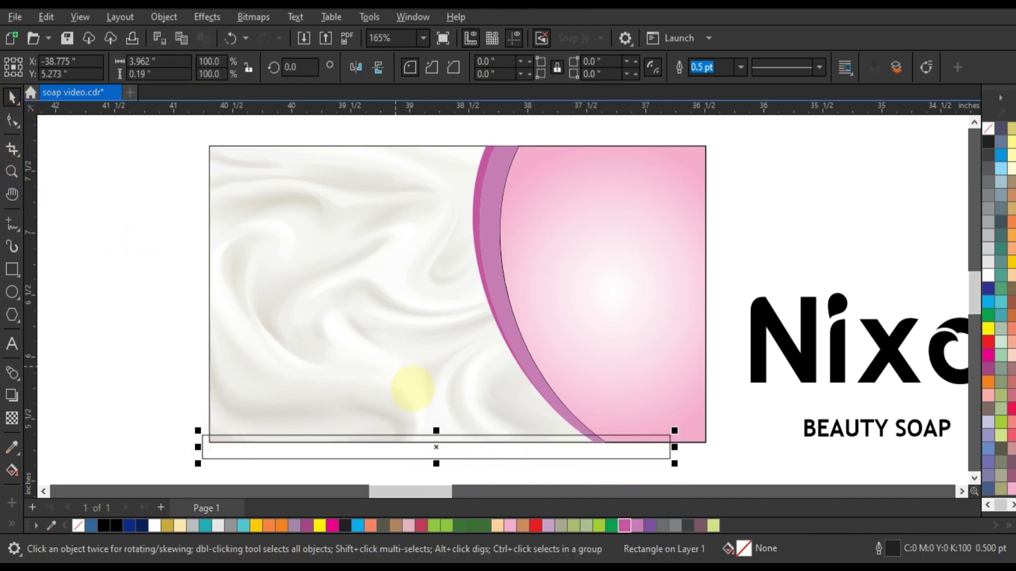
{"action": "left_click", "coordinate": [434, 428]}
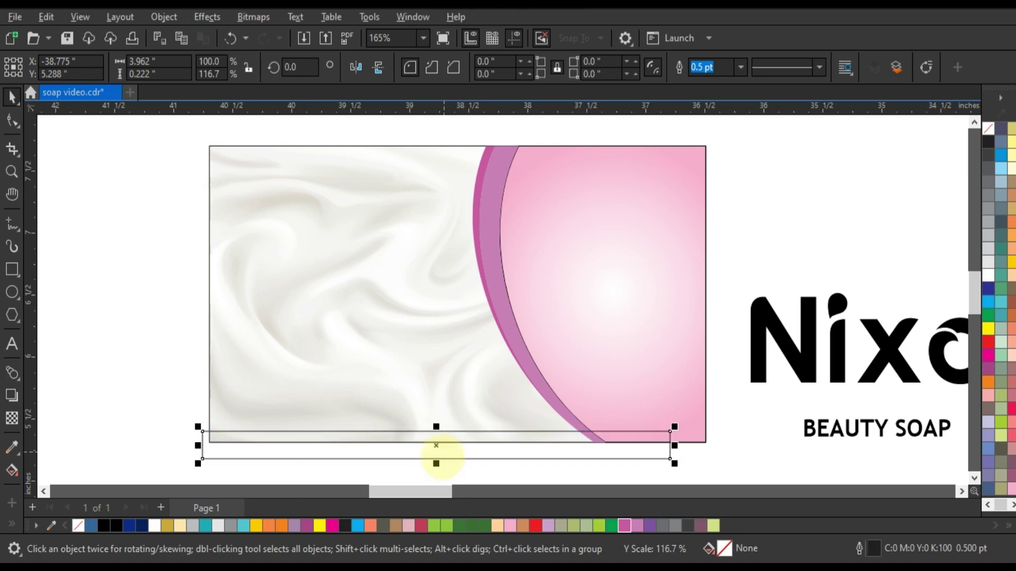
{"action": "left_click_drag", "start_coordinate": [436, 460], "coordinate": [443, 389]}
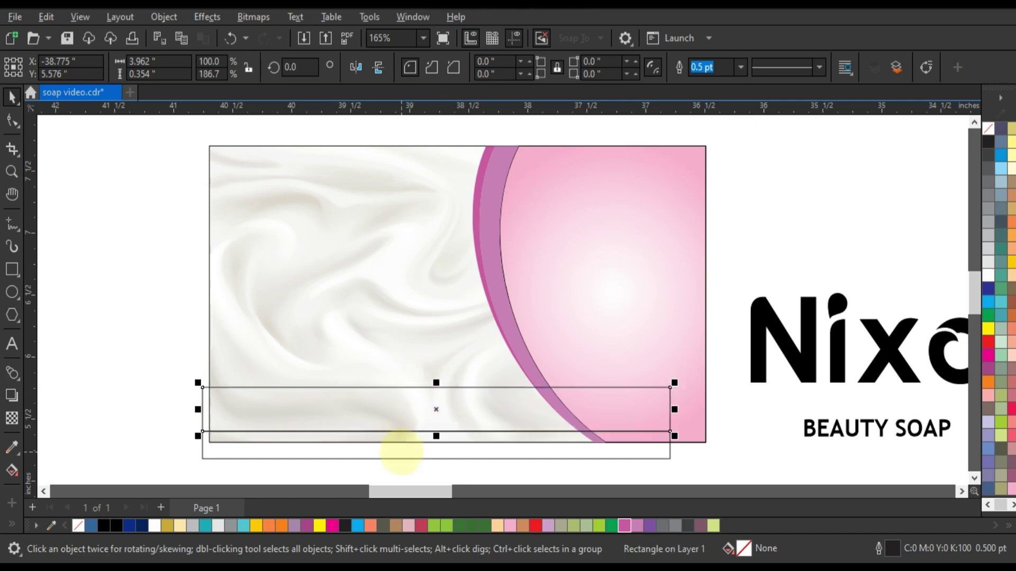
{"action": "left_click", "coordinate": [401, 450]}
{"action": "left_click", "coordinate": [1011, 505]}
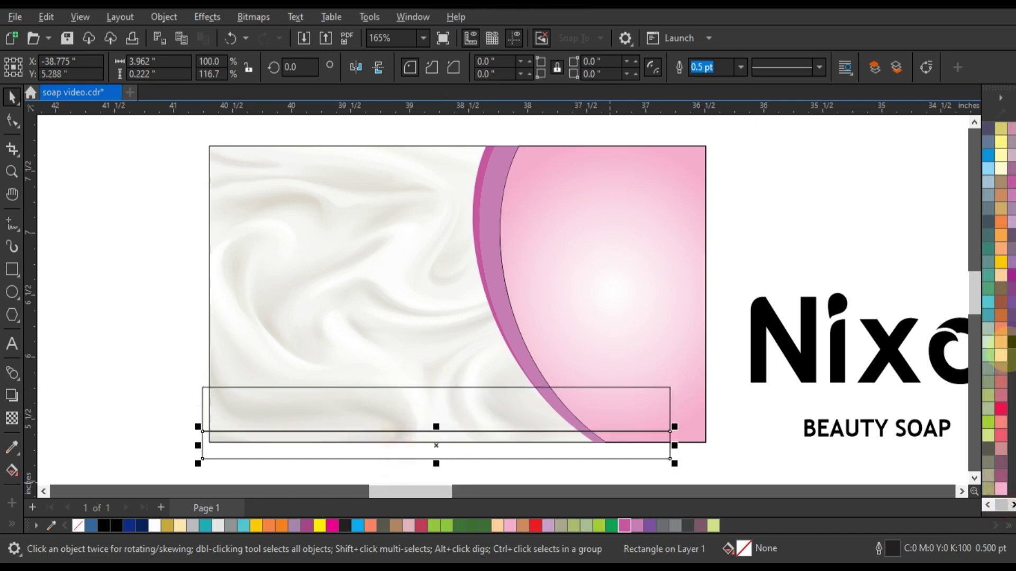
- Fill the upper band purple and send it behind the pink curve
{"action": "left_click", "coordinate": [1011, 341]}
{"action": "left_click", "coordinate": [455, 387]}
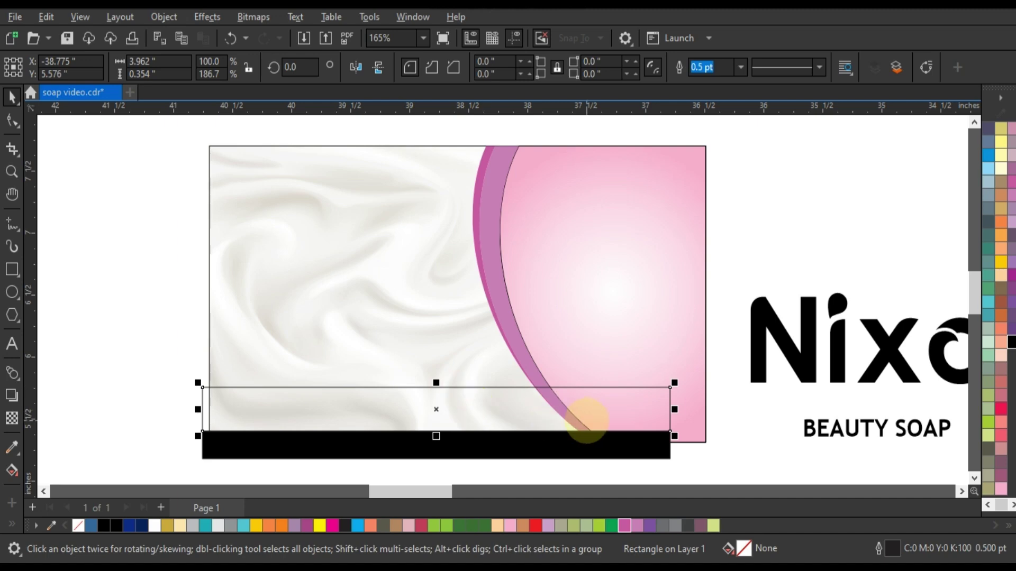
{"action": "left_click", "coordinate": [648, 525]}
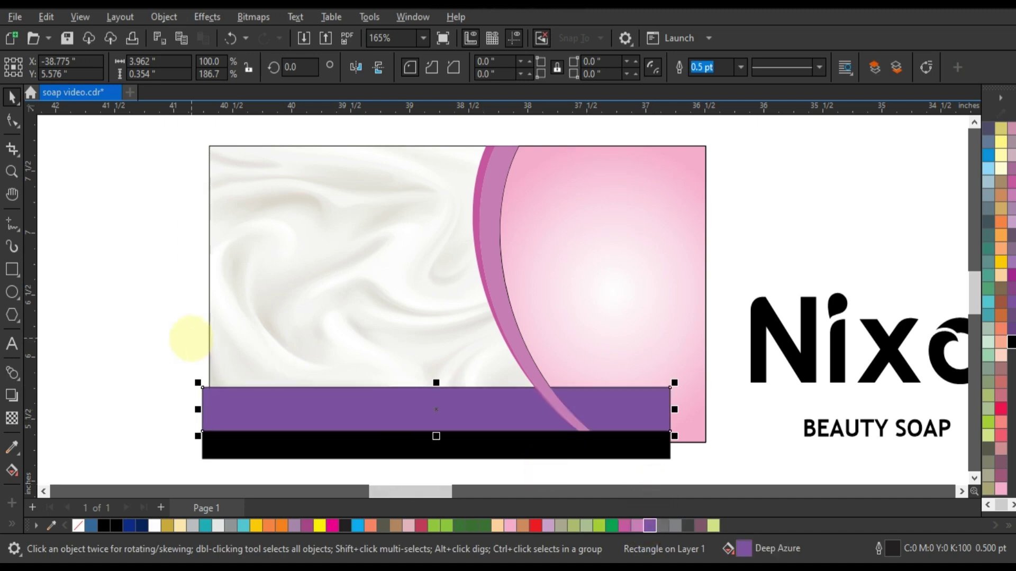
{"action": "key", "text": "ctrl+Page_Down"}
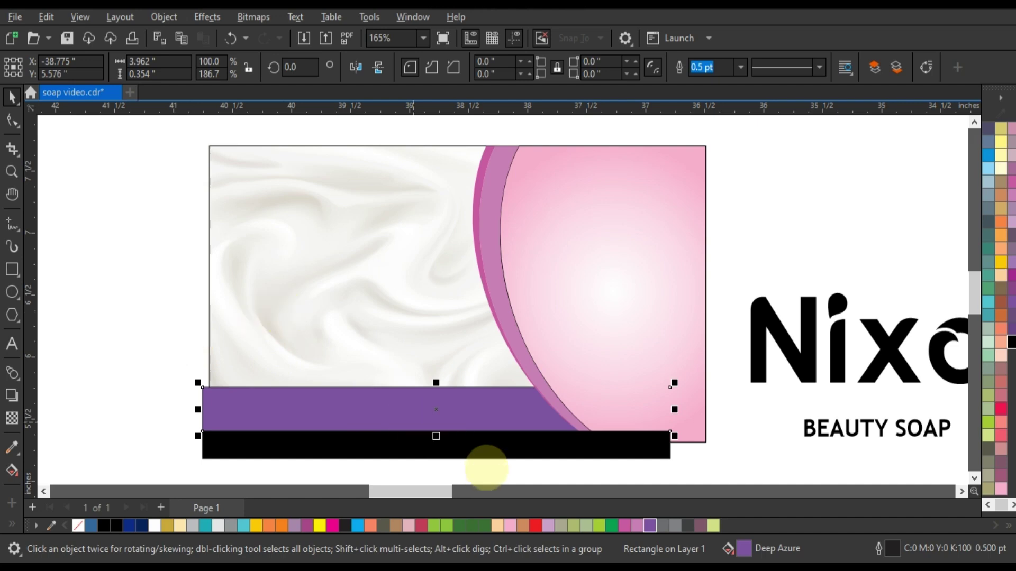
- Make both bands taller and add a thin stripe copy above the purple band
{"action": "left_click", "coordinate": [488, 452]}
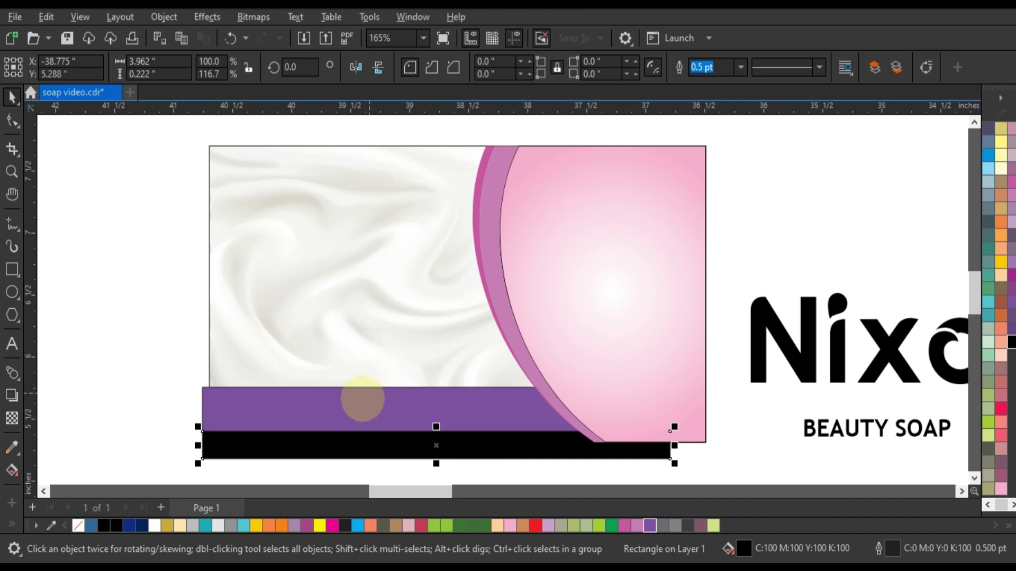
{"action": "left_click", "coordinate": [358, 400], "text": "shift"}
{"action": "left_click_drag", "start_coordinate": [436, 383], "coordinate": [436, 359]}
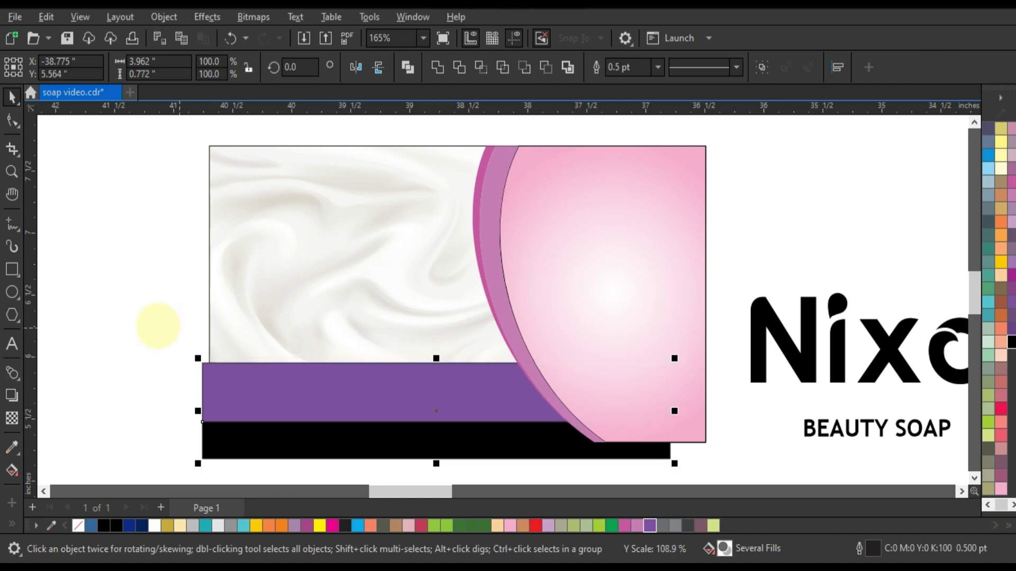
{"action": "left_click", "coordinate": [436, 421]}
{"action": "mouse_move", "coordinate": [436, 423]}
{"action": "left_mouse_down"}
{"action": "mouse_move", "coordinate": [438, 353]}
{"action": "mouse_move", "coordinate": [450, 368]}
{"action": "left_mouse_up"}
{"action": "left_click_drag", "start_coordinate": [682, 384], "coordinate": [670, 388]}
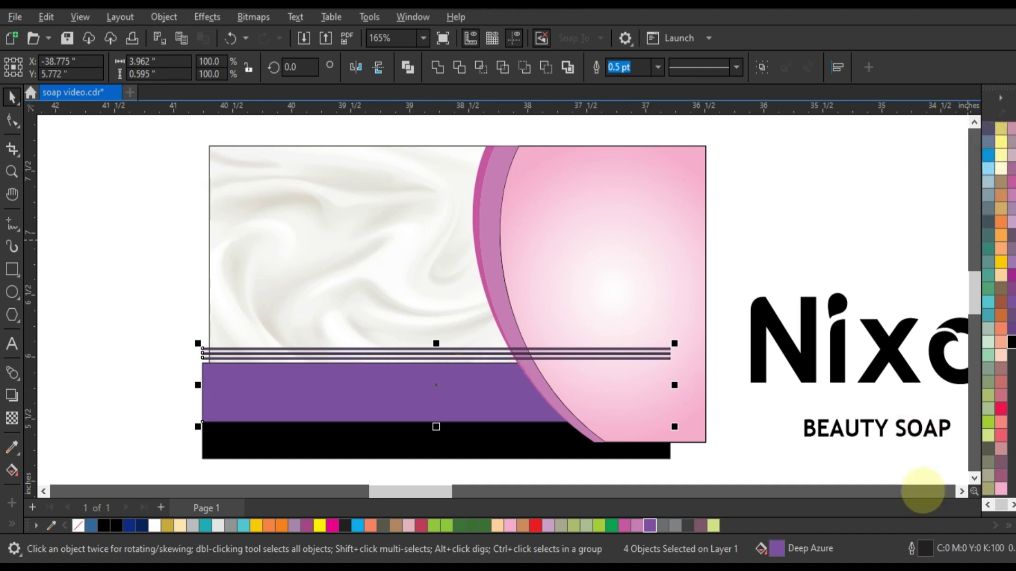
- Remove the outlines from the band and stripes and colour them purple
{"action": "left_click", "coordinate": [988, 505]}
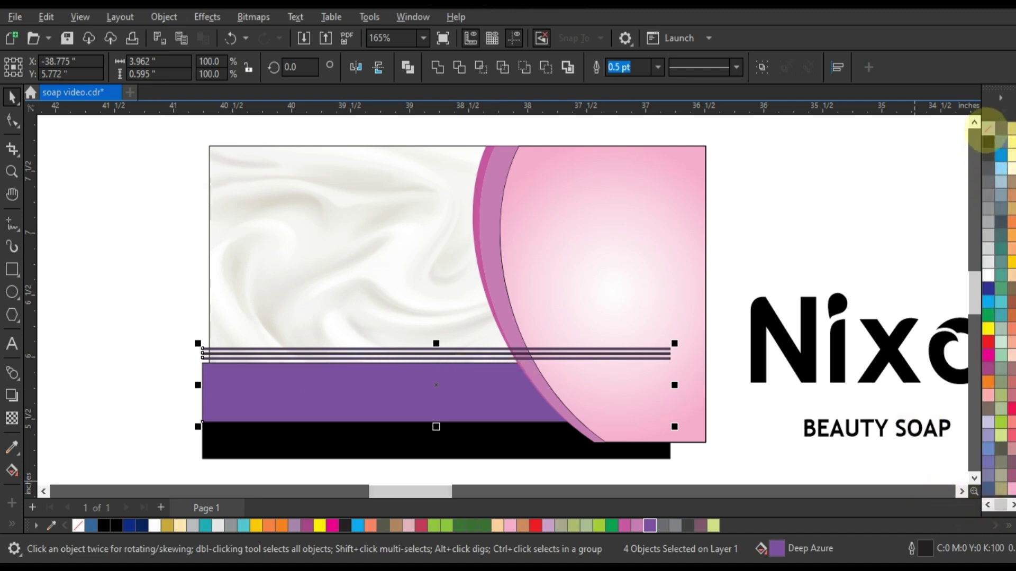
{"action": "right_click", "coordinate": [987, 129]}
{"action": "left_click", "coordinate": [966, 142]}
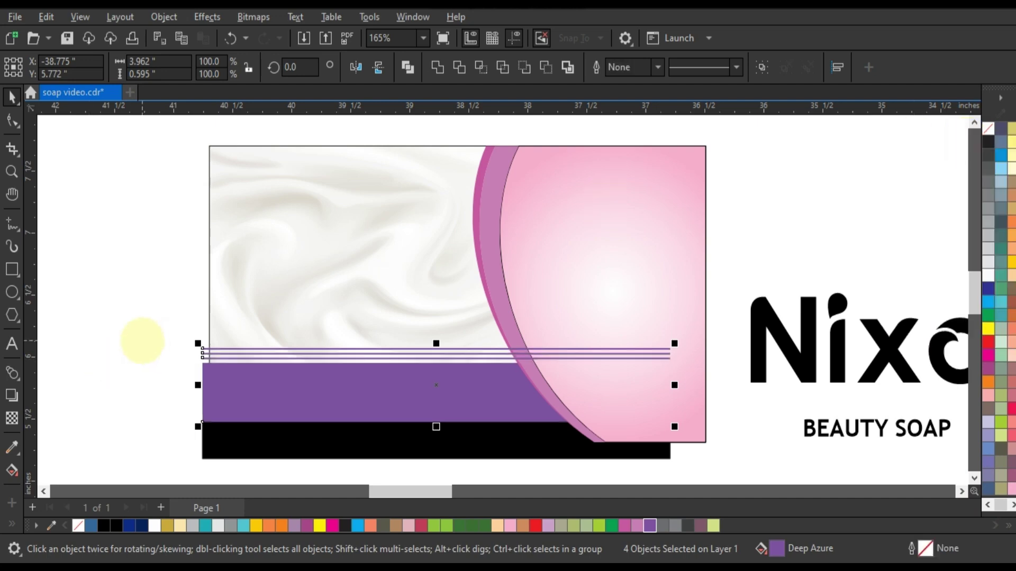
{"action": "left_click", "coordinate": [142, 341]}
- PowerClip the bands, stripes and black bar inside the card's background frame
{"action": "left_click_drag", "start_coordinate": [169, 342], "coordinate": [682, 434]}
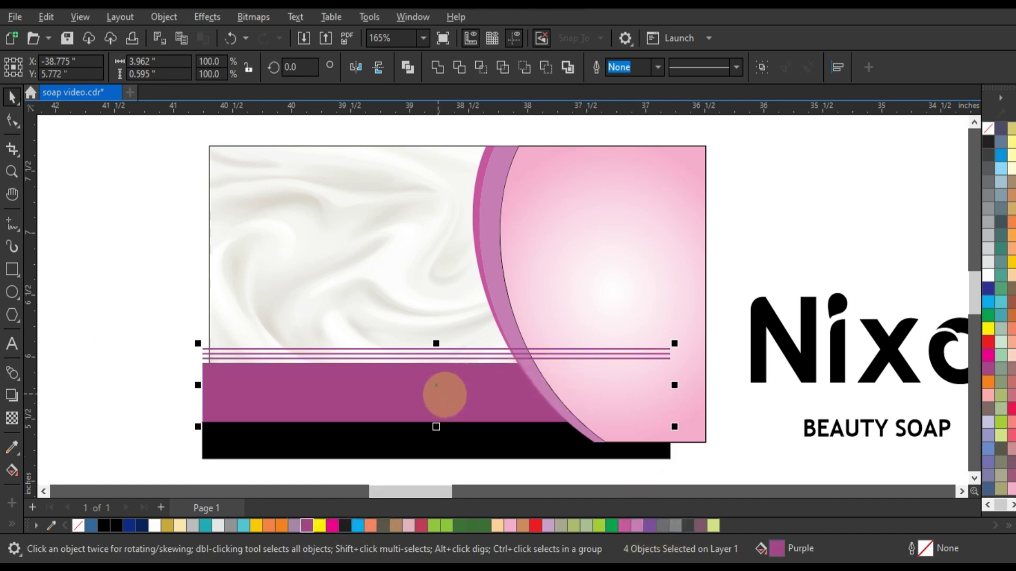
{"action": "left_click", "coordinate": [457, 442], "text": "shift"}
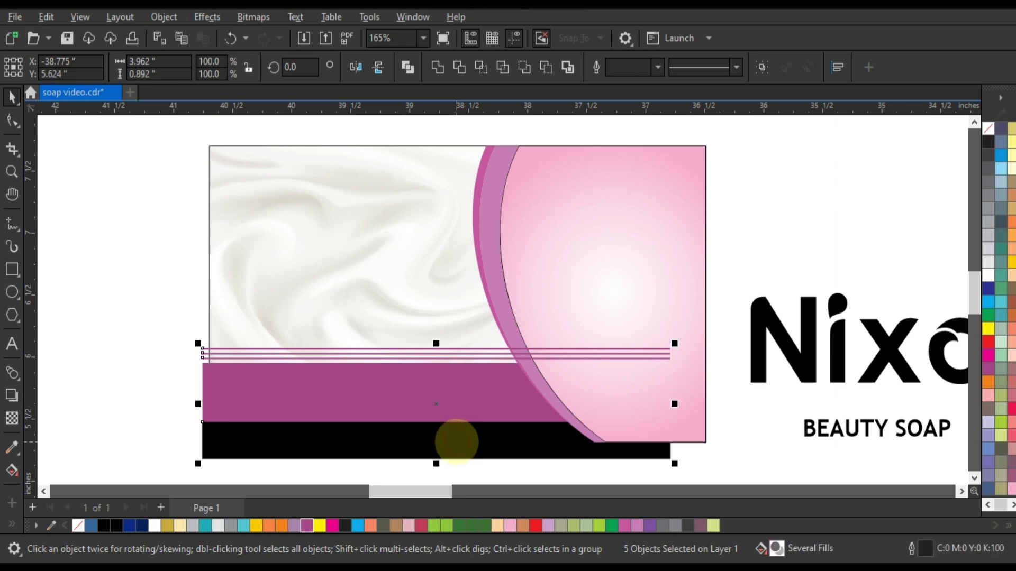
{"action": "right_click", "coordinate": [457, 442]}
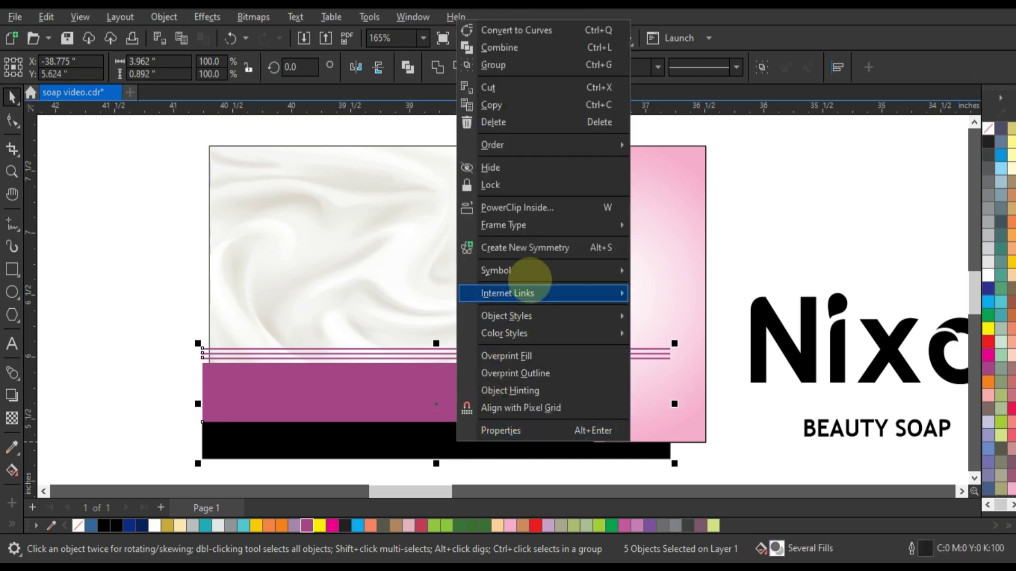
{"action": "left_click", "coordinate": [529, 208]}
{"action": "left_click", "coordinate": [350, 214]}
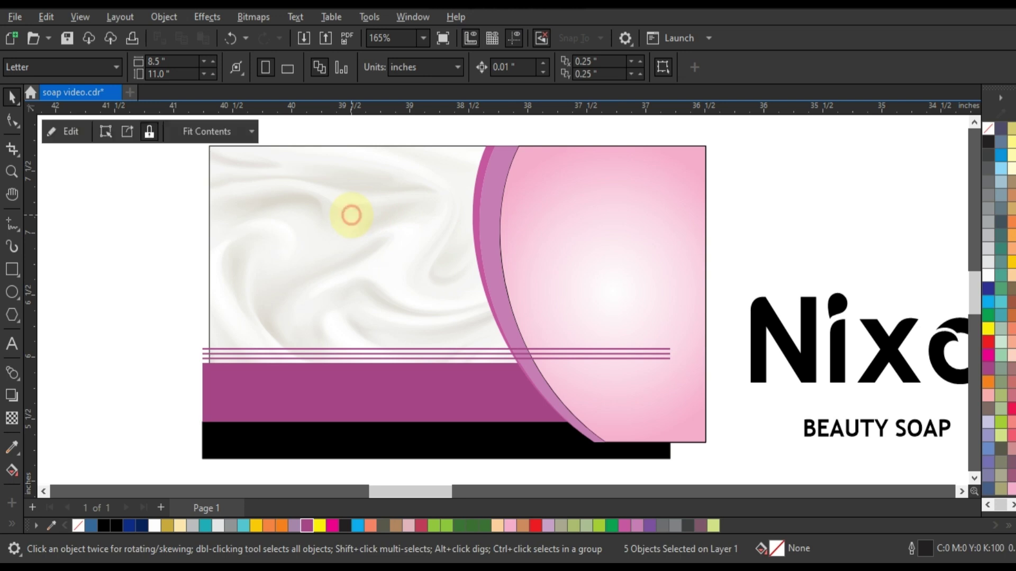
{"action": "left_click", "coordinate": [179, 301]}
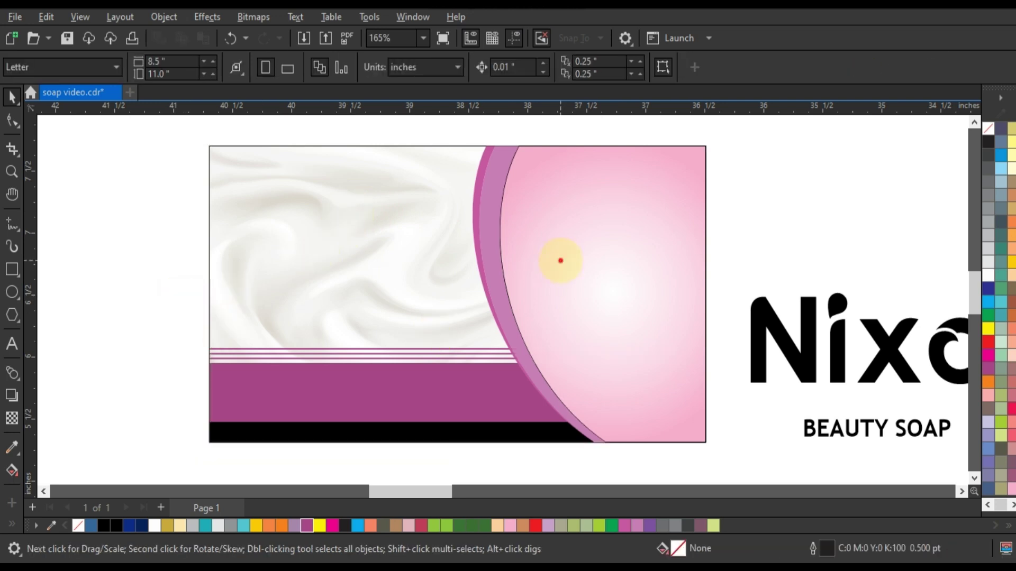
- Remove the pink curve's outline and move the Nixon logo onto the card's white area
{"action": "left_click", "coordinate": [560, 260]}
{"action": "right_click", "coordinate": [985, 139]}
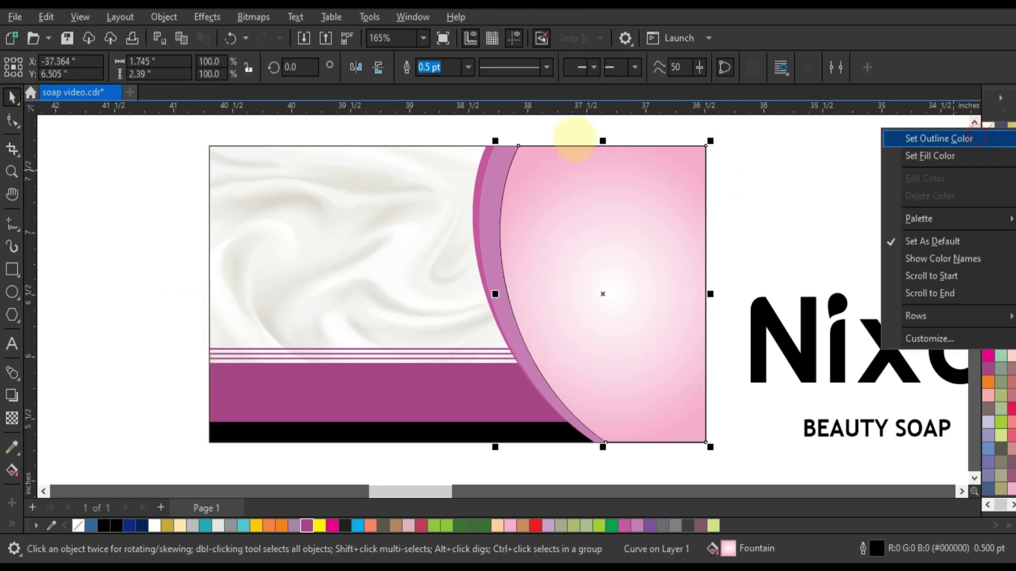
{"action": "left_click", "coordinate": [979, 138]}
{"action": "left_click", "coordinate": [457, 132]}
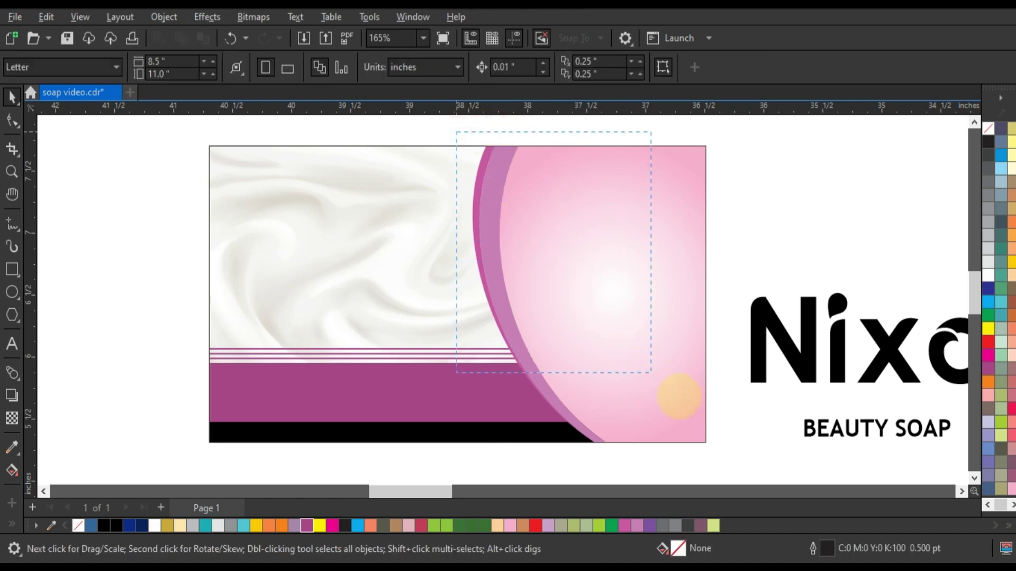
{"action": "left_click_drag", "start_coordinate": [679, 397], "coordinate": [729, 446]}
{"action": "left_click", "coordinate": [206, 236]}
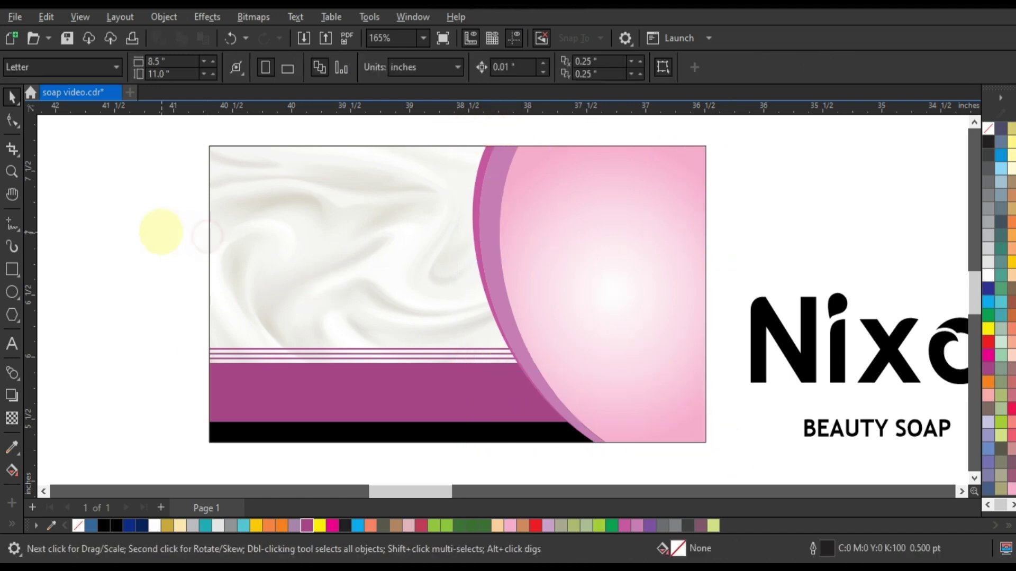
{"action": "left_click_drag", "start_coordinate": [896, 350], "coordinate": [376, 262]}
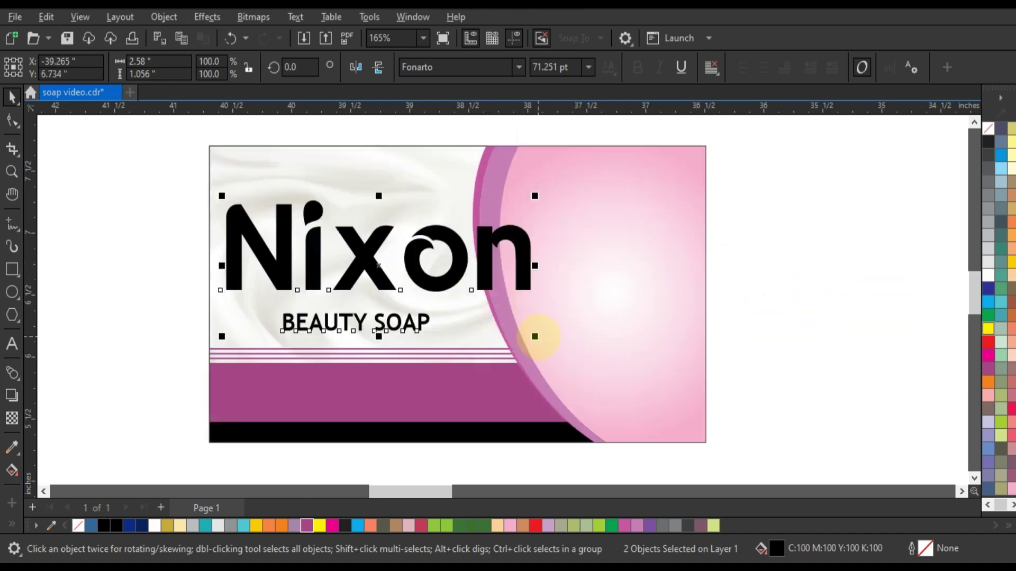
- Resize the Nixon logo text to fit the card, ending slightly larger
{"action": "left_click_drag", "start_coordinate": [534, 336], "coordinate": [452, 317]}
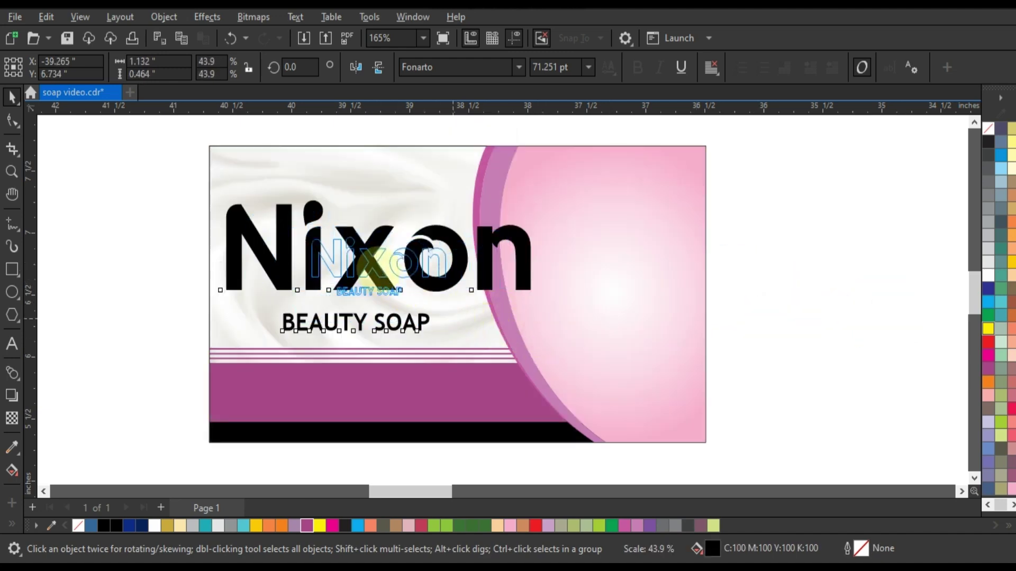
{"action": "left_click_drag", "start_coordinate": [379, 265], "coordinate": [338, 263]}
{"action": "left_click_drag", "start_coordinate": [413, 298], "coordinate": [436, 316]}
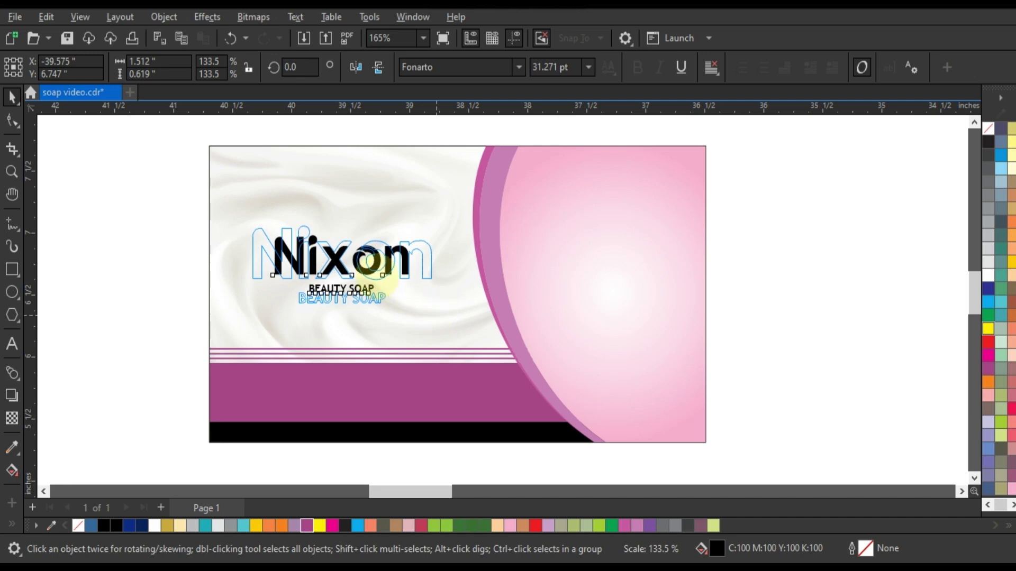
{"action": "left_click_drag", "start_coordinate": [379, 275], "coordinate": [374, 260]}
{"action": "left_click", "coordinate": [147, 234]}
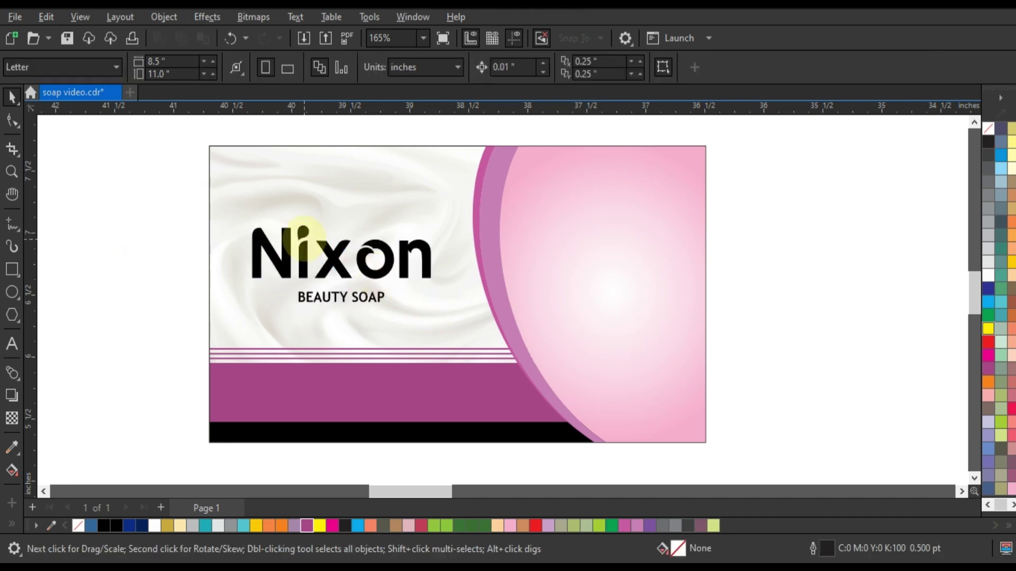
- Group the Nixon logo pieces with Ctrl+G and select them together with BEAUTY SOAP
{"action": "left_click", "coordinate": [329, 246]}
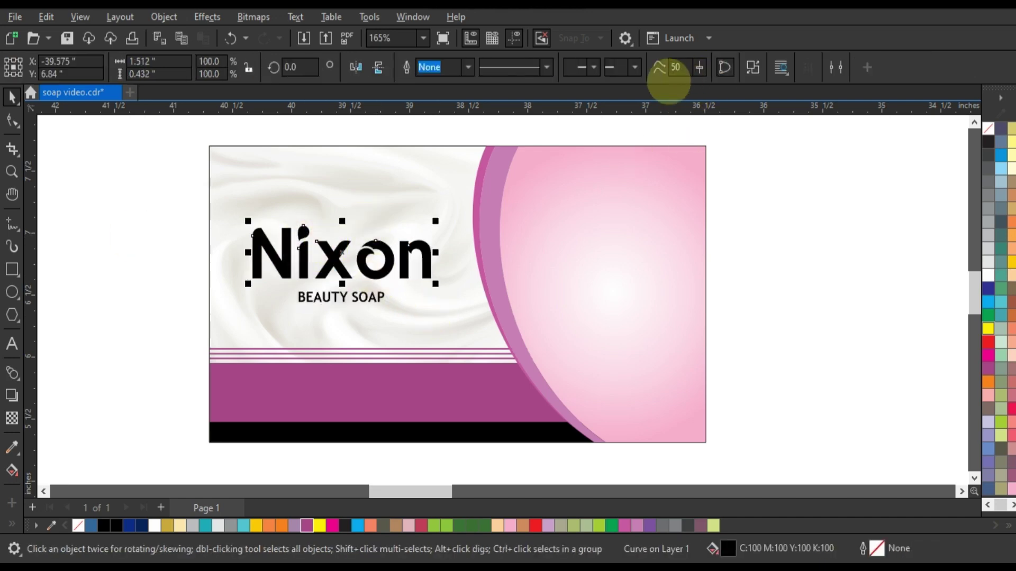
{"action": "left_click", "coordinate": [126, 252]}
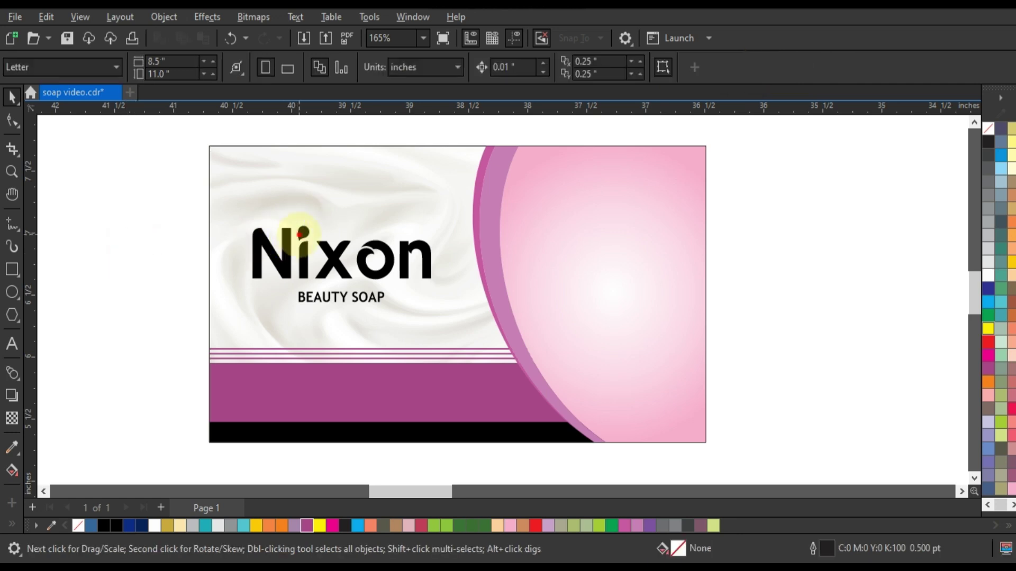
{"action": "left_click", "coordinate": [300, 234]}
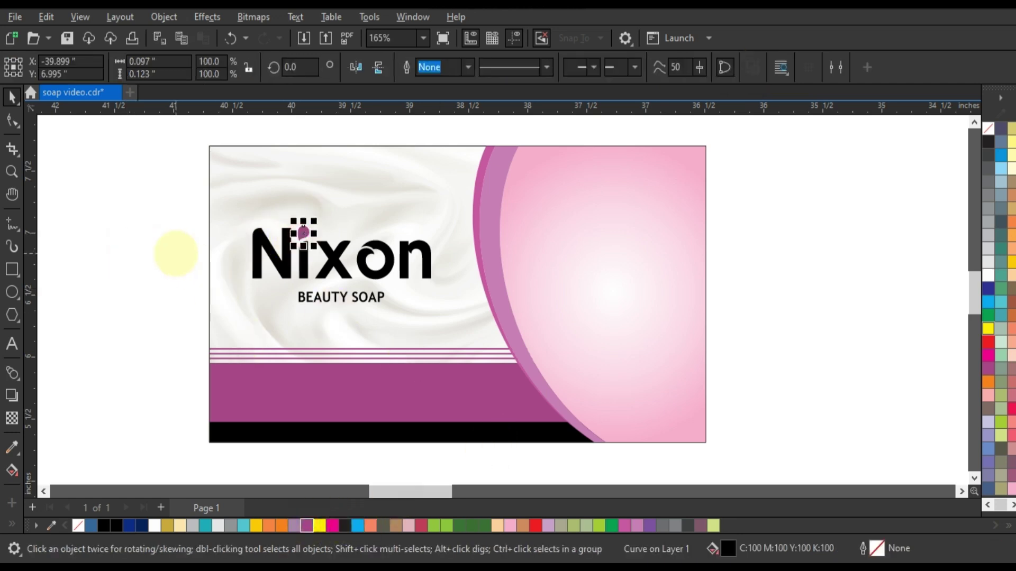
{"action": "left_click", "coordinate": [176, 254]}
{"action": "mouse_move", "coordinate": [186, 196]}
{"action": "left_mouse_down"}
{"action": "mouse_move", "coordinate": [431, 297]}
{"action": "mouse_move", "coordinate": [377, 306]}
{"action": "mouse_move", "coordinate": [370, 293]}
{"action": "mouse_move", "coordinate": [435, 284]}
{"action": "left_mouse_up"}
{"action": "left_click", "coordinate": [140, 283]}
{"action": "left_click", "coordinate": [369, 306]}
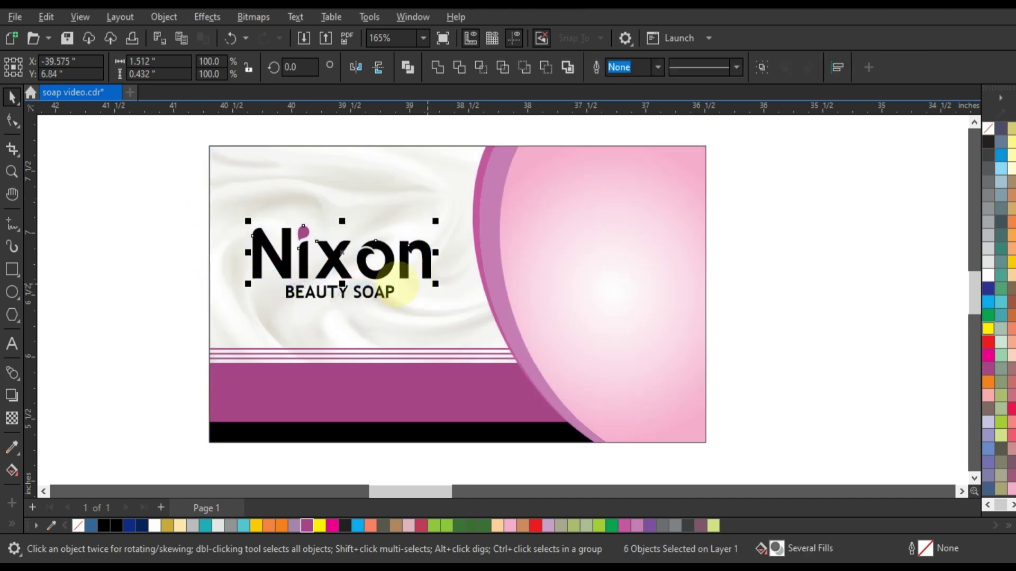
{"action": "key", "text": "ctrl+g"}
{"action": "left_click", "coordinate": [392, 292], "text": "shift"}
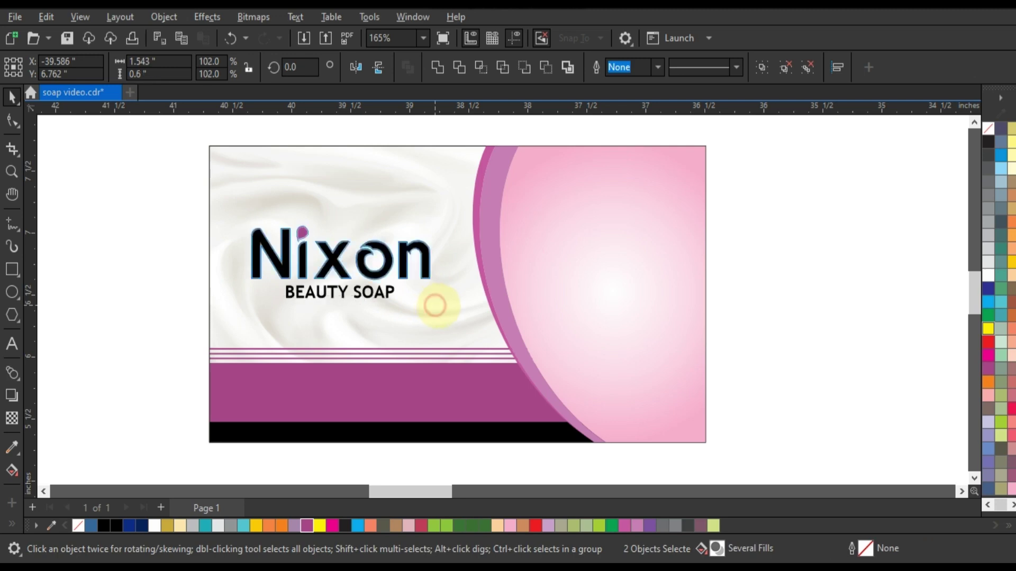
{"action": "left_click", "coordinate": [179, 273]}
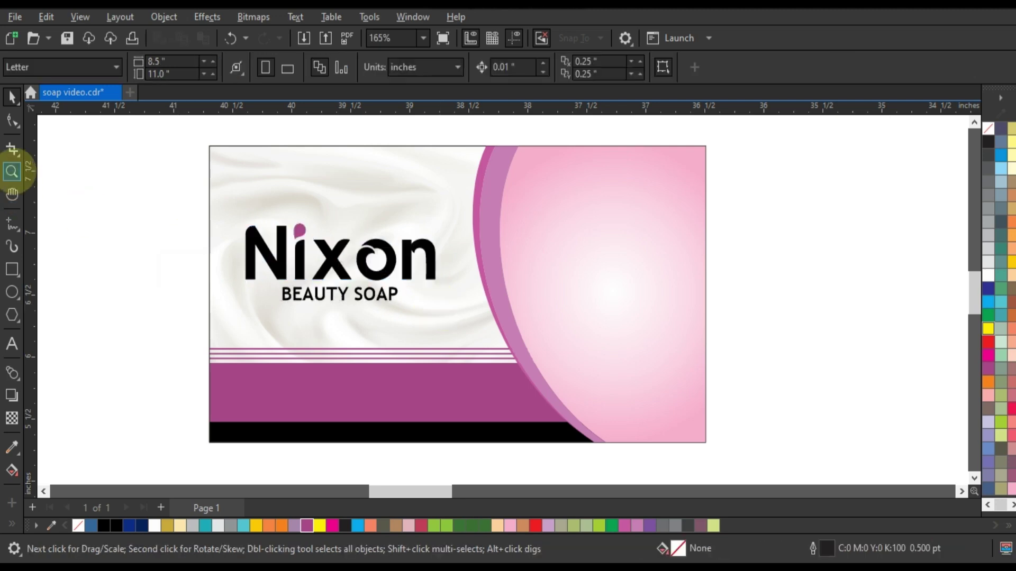
- Zoom out to the whole dieline and move PINKOWS up onto the soap label
{"action": "left_click", "coordinate": [12, 171]}
{"action": "right_click", "coordinate": [207, 230]}
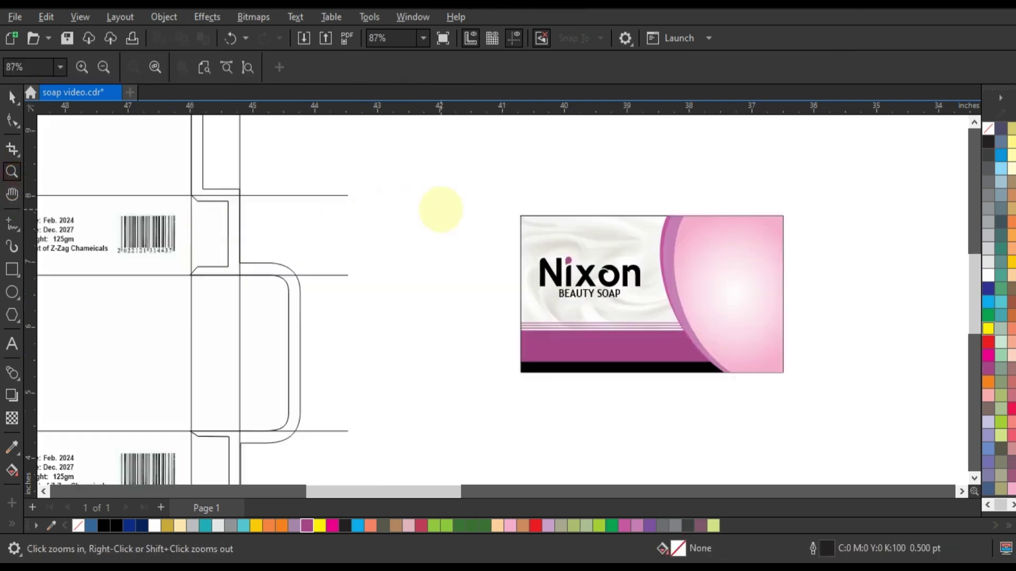
{"action": "right_click", "coordinate": [442, 210]}
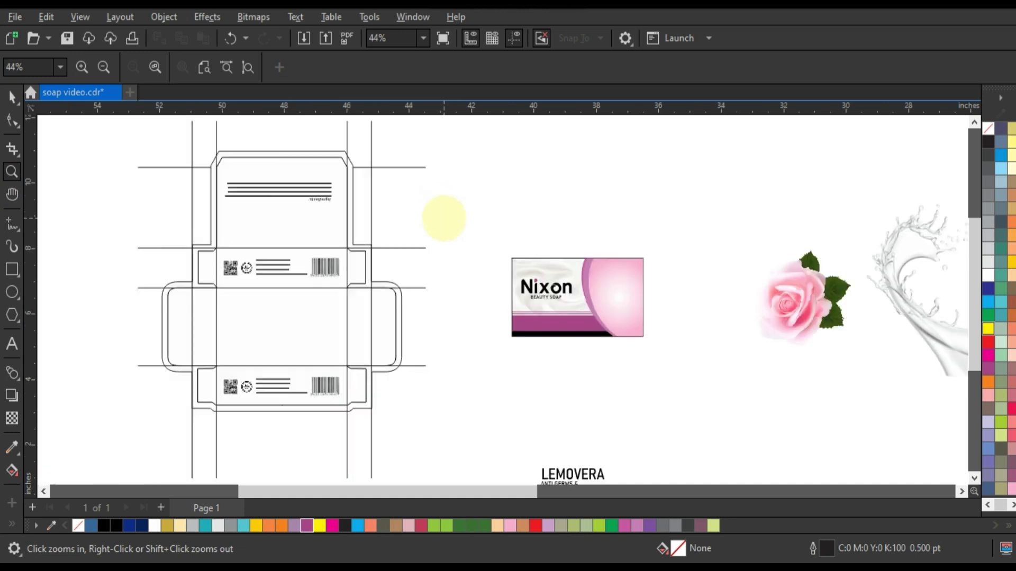
{"action": "left_click", "coordinate": [12, 97]}
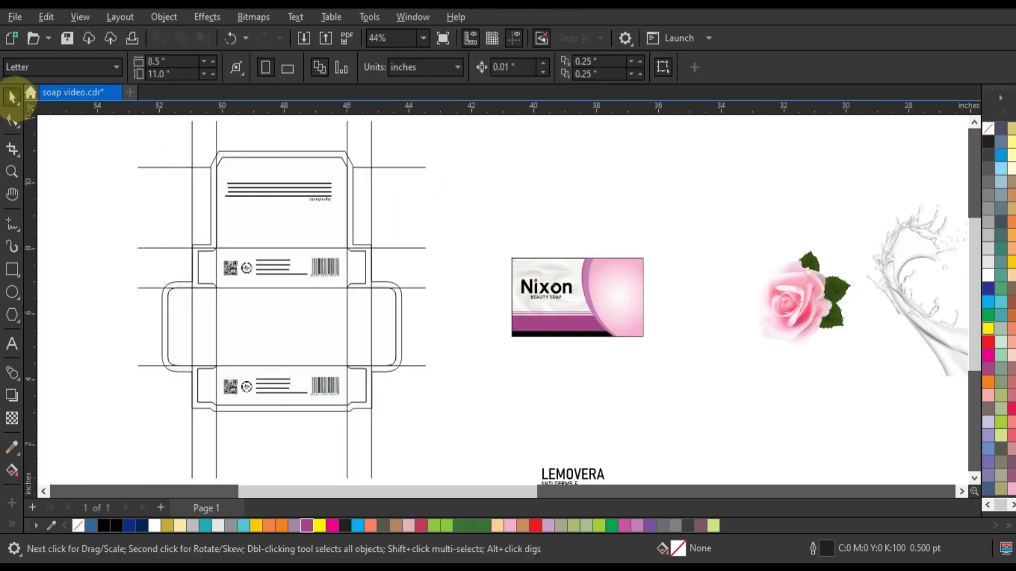
{"action": "left_click", "coordinate": [974, 477]}
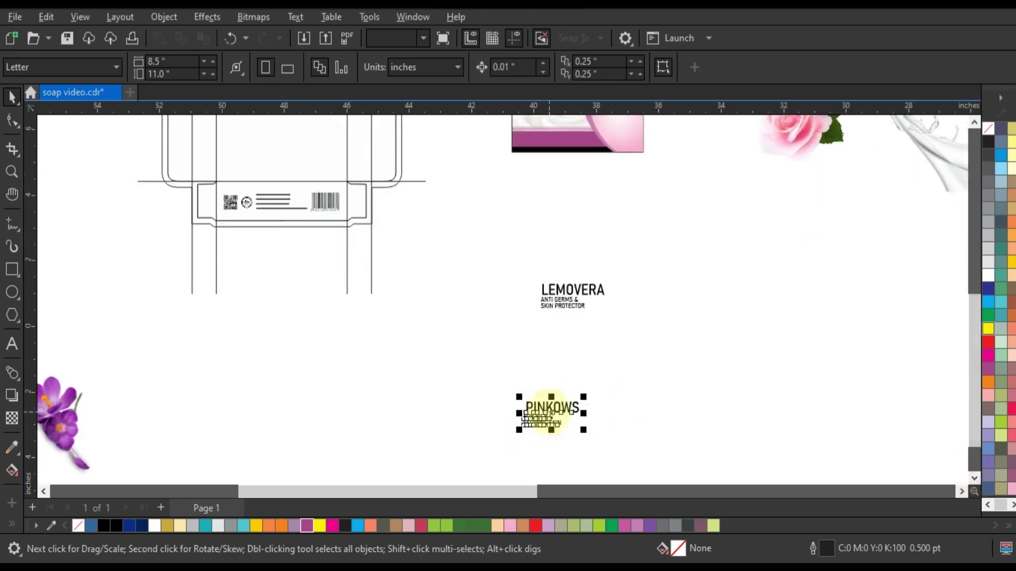
{"action": "left_click_drag", "start_coordinate": [550, 412], "coordinate": [545, 144]}
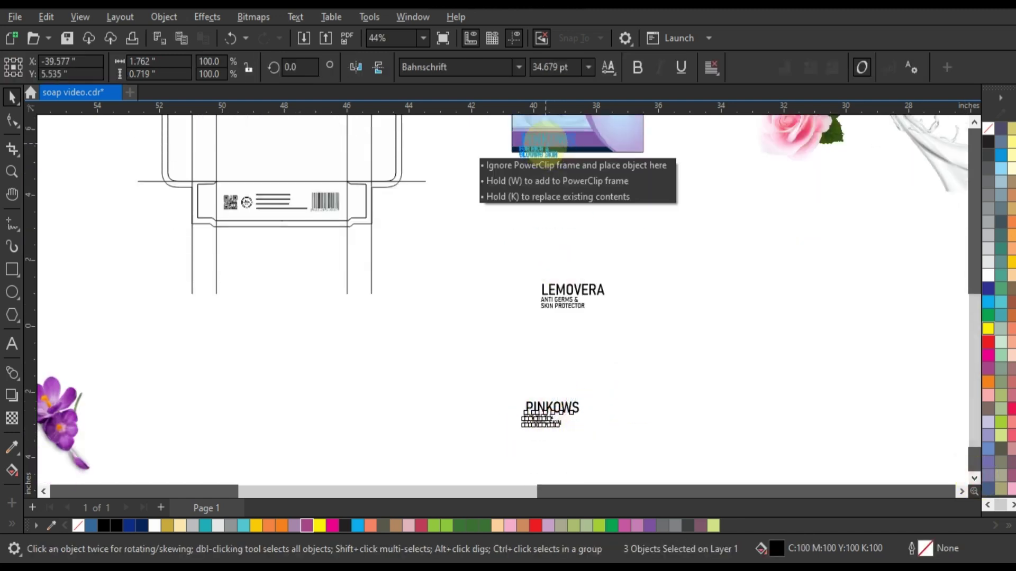
- Move the two-line tagline onto the purple band beside PINKOWS
{"action": "scroll", "coordinate": [481, 335], "scroll_direction": "up", "scroll_amount": 5}
{"action": "left_click", "coordinate": [481, 302]}
{"action": "scroll", "coordinate": [526, 301], "scroll_direction": "down", "scroll_amount": 2}
{"action": "left_click_drag", "start_coordinate": [526, 304], "coordinate": [339, 255]}
{"action": "left_click_drag", "start_coordinate": [405, 270], "coordinate": [614, 223]}
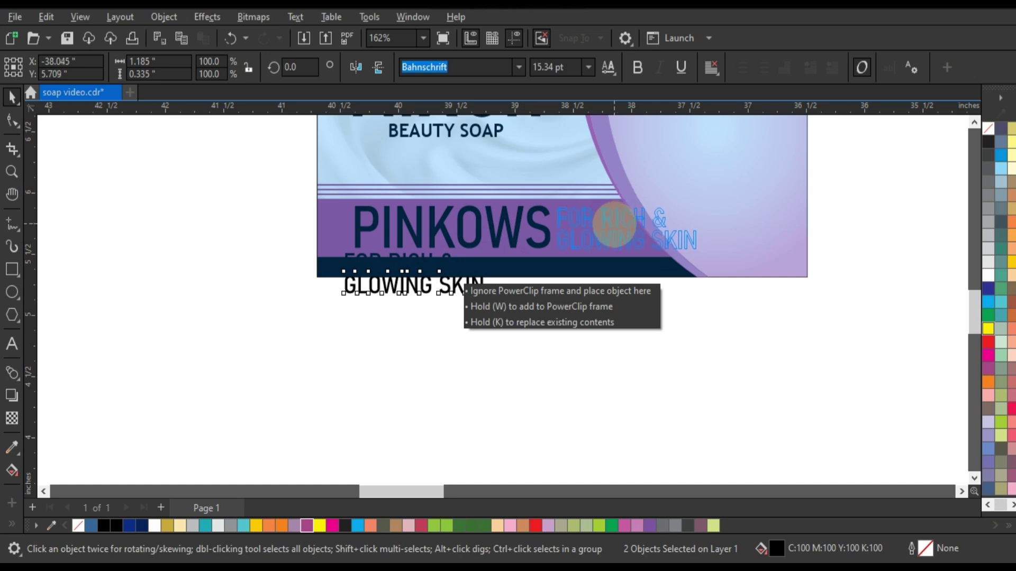
{"action": "left_click_drag", "start_coordinate": [610, 228], "coordinate": [609, 228]}
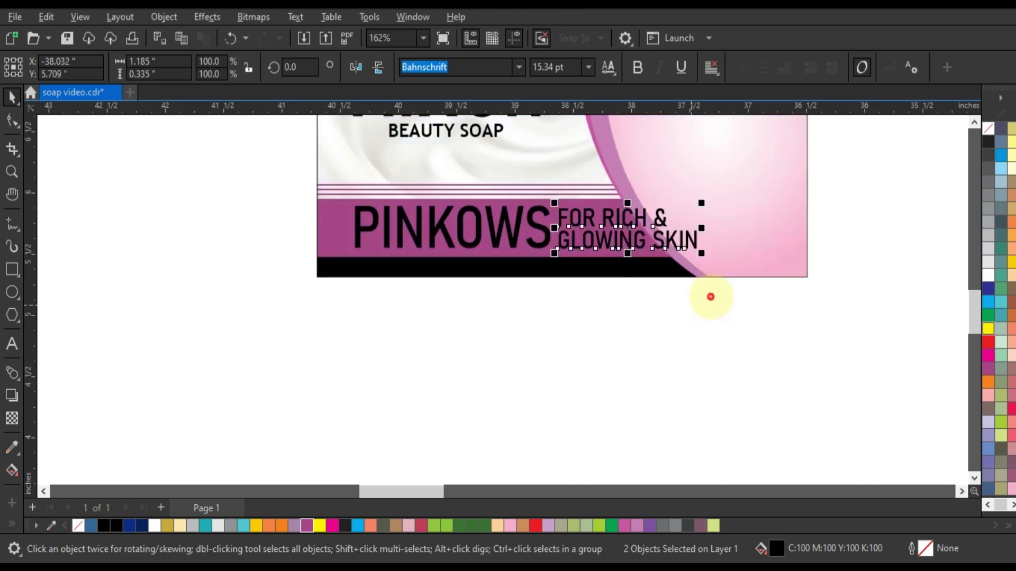
- Make PINKOWS and the tagline white and scale the group down to fit the band
{"action": "left_click_drag", "start_coordinate": [710, 295], "coordinate": [348, 192]}
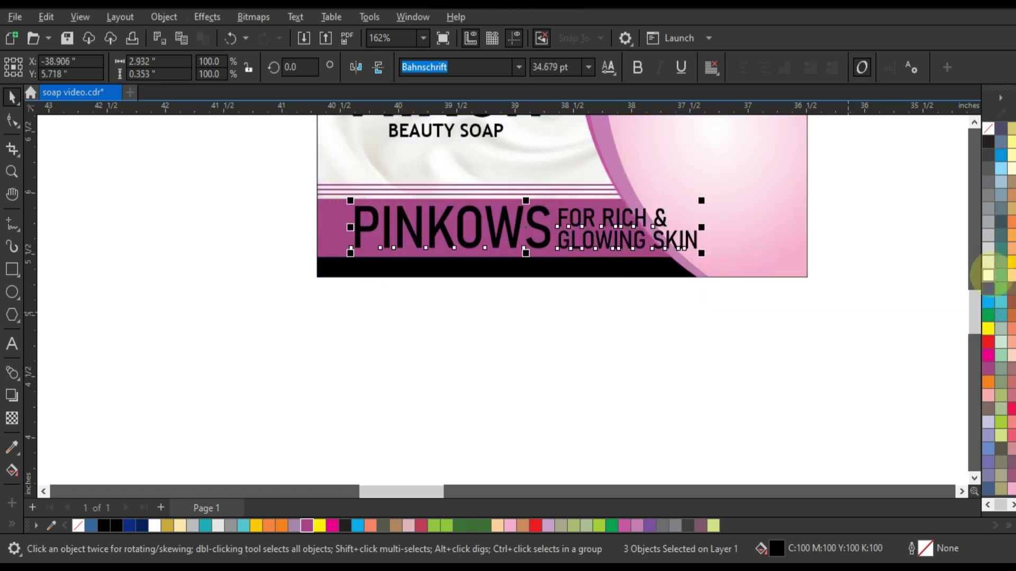
{"action": "left_click", "coordinate": [989, 276]}
{"action": "mouse_move", "coordinate": [701, 200]}
{"action": "left_mouse_down"}
{"action": "mouse_move", "coordinate": [640, 277]}
{"action": "mouse_move", "coordinate": [643, 264]}
{"action": "mouse_move", "coordinate": [621, 250]}
{"action": "left_mouse_up"}
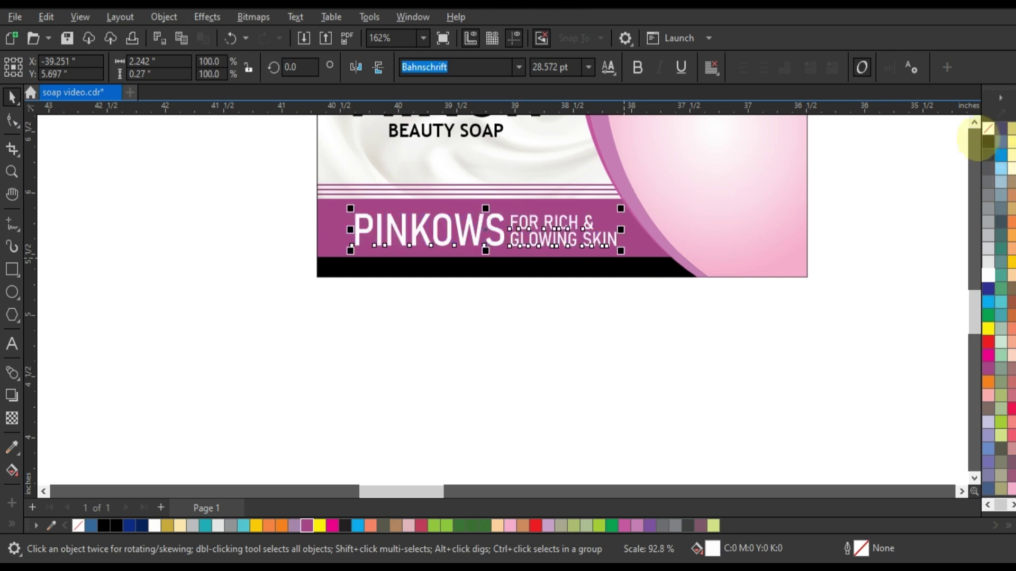
{"action": "scroll", "coordinate": [975, 127], "scroll_direction": "up", "scroll_amount": 3}
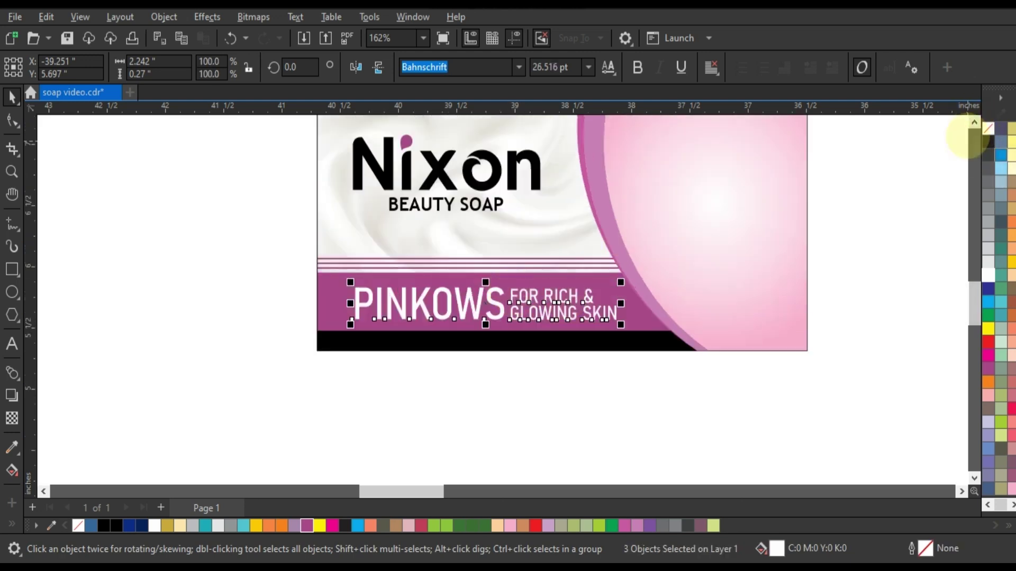
{"action": "left_click", "coordinate": [974, 122]}
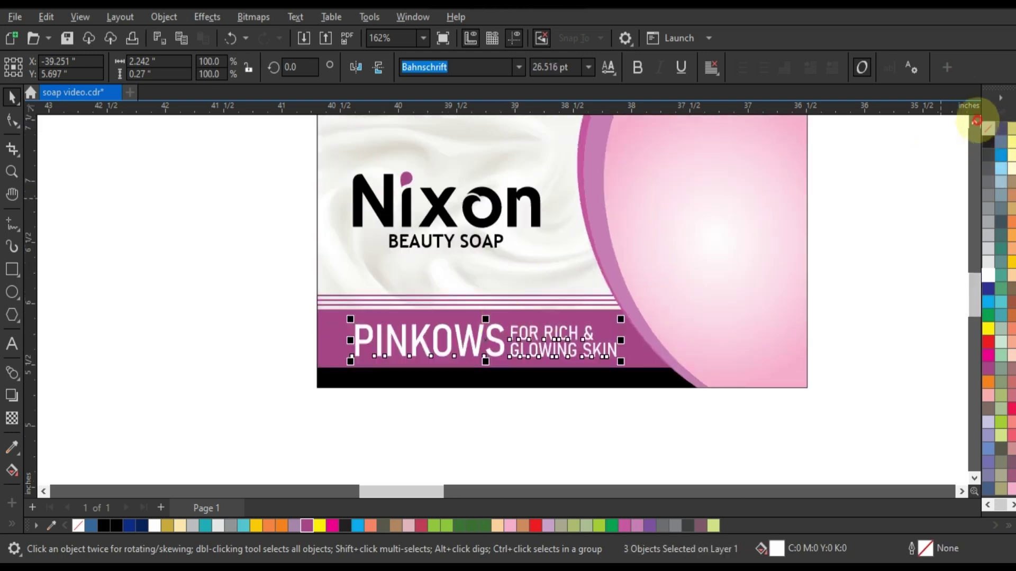
{"action": "left_click", "coordinate": [974, 122]}
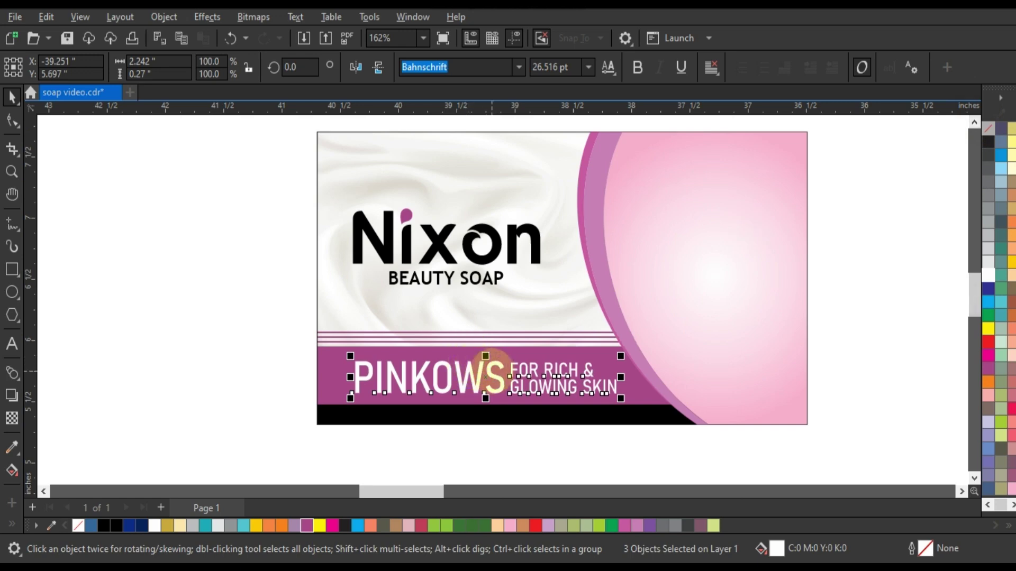
{"action": "left_click_drag", "start_coordinate": [488, 370], "coordinate": [484, 371]}
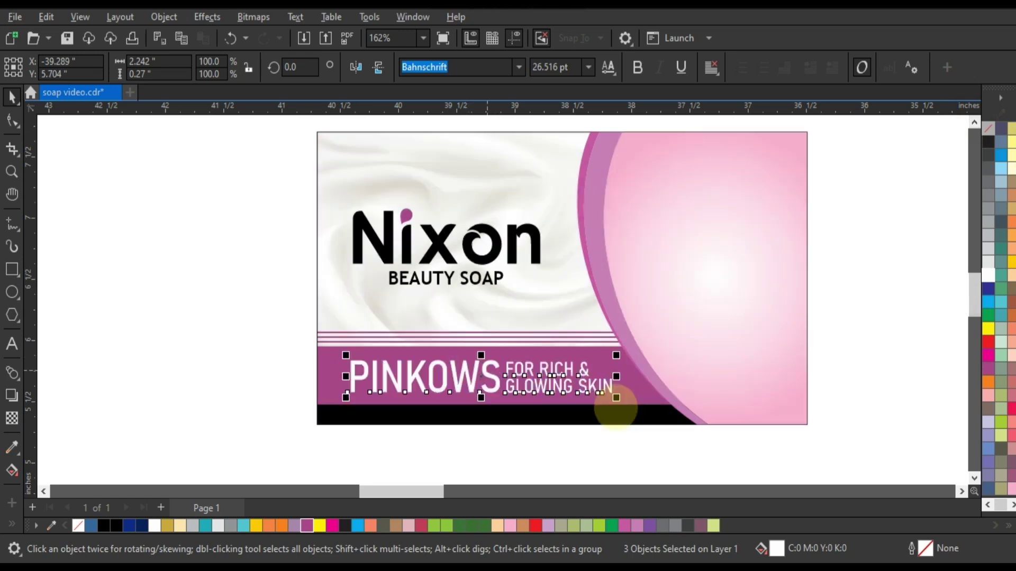
{"action": "mouse_move", "coordinate": [616, 398]}
{"action": "left_mouse_down"}
{"action": "mouse_move", "coordinate": [576, 363]}
{"action": "mouse_move", "coordinate": [559, 396]}
{"action": "left_mouse_up"}
{"action": "left_click", "coordinate": [256, 302]}
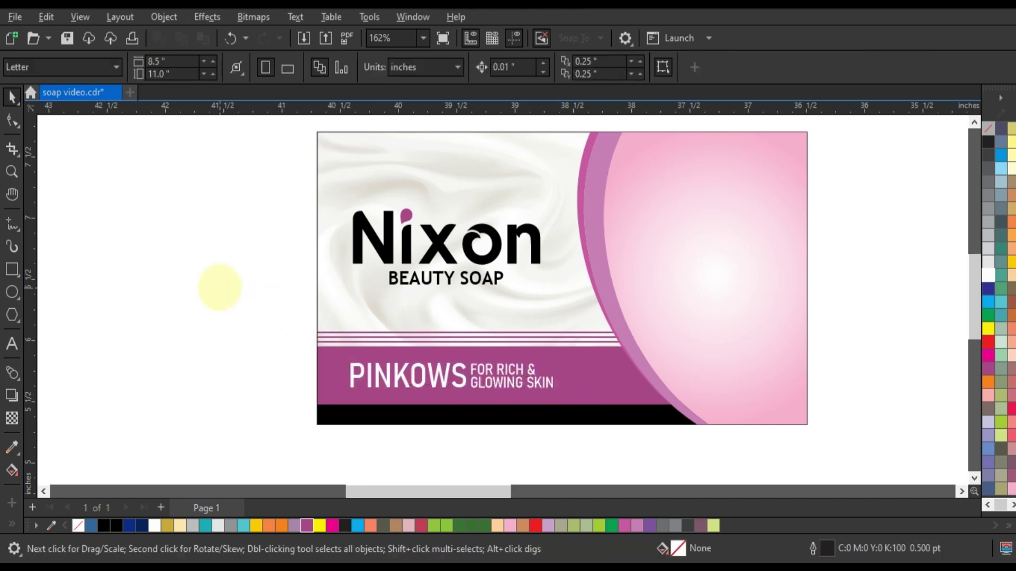
{"action": "scroll", "coordinate": [217, 288], "scroll_direction": "down", "scroll_amount": 2}
- Move the rose over the label, bring it to the front, and resize it
{"action": "mouse_move", "coordinate": [808, 300]}
{"action": "left_mouse_down"}
{"action": "mouse_move", "coordinate": [532, 285]}
{"action": "mouse_move", "coordinate": [552, 283]}
{"action": "left_mouse_up"}
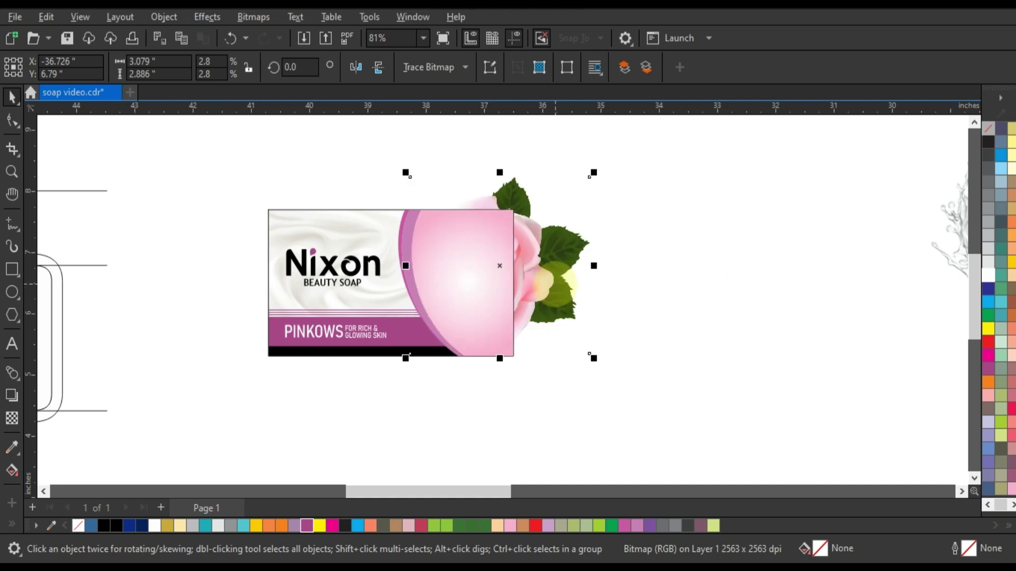
{"action": "key", "text": "shift+Page_Up"}
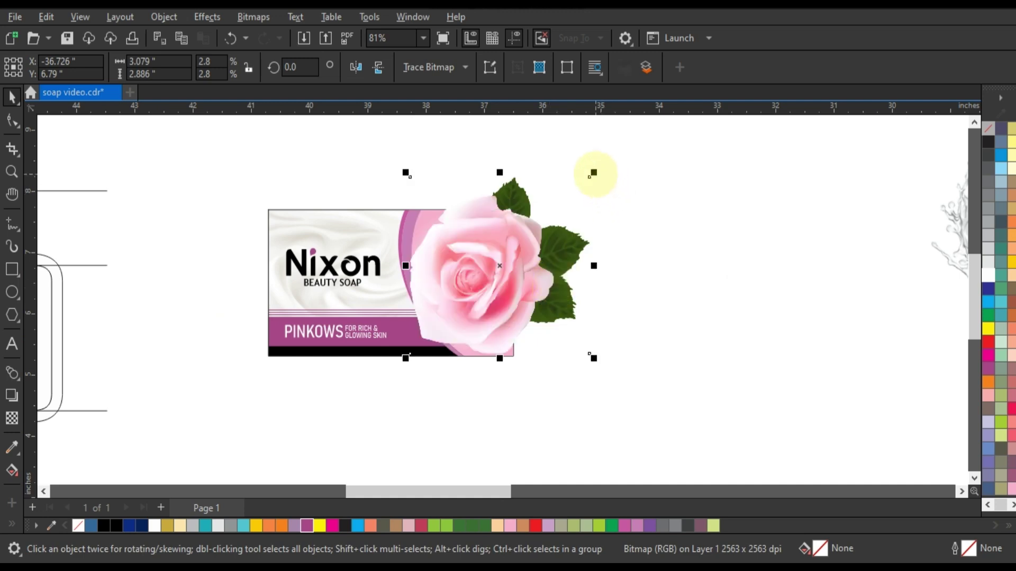
{"action": "mouse_move", "coordinate": [592, 173]}
{"action": "left_mouse_down"}
{"action": "mouse_move", "coordinate": [541, 254]}
{"action": "mouse_move", "coordinate": [557, 206]}
{"action": "left_mouse_up"}
{"action": "left_click_drag", "start_coordinate": [539, 239], "coordinate": [535, 240]}
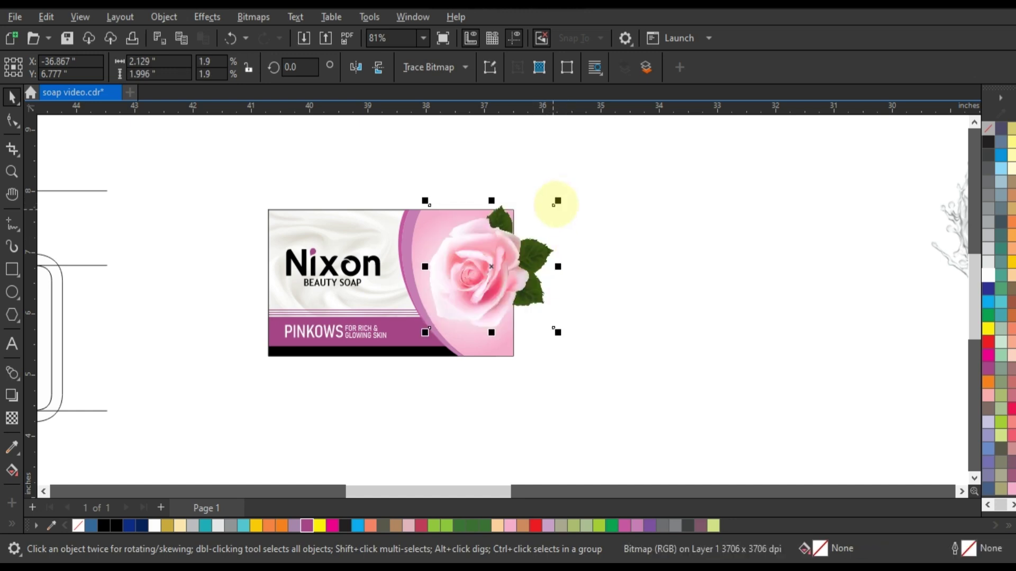
{"action": "left_click_drag", "start_coordinate": [558, 201], "coordinate": [574, 191]}
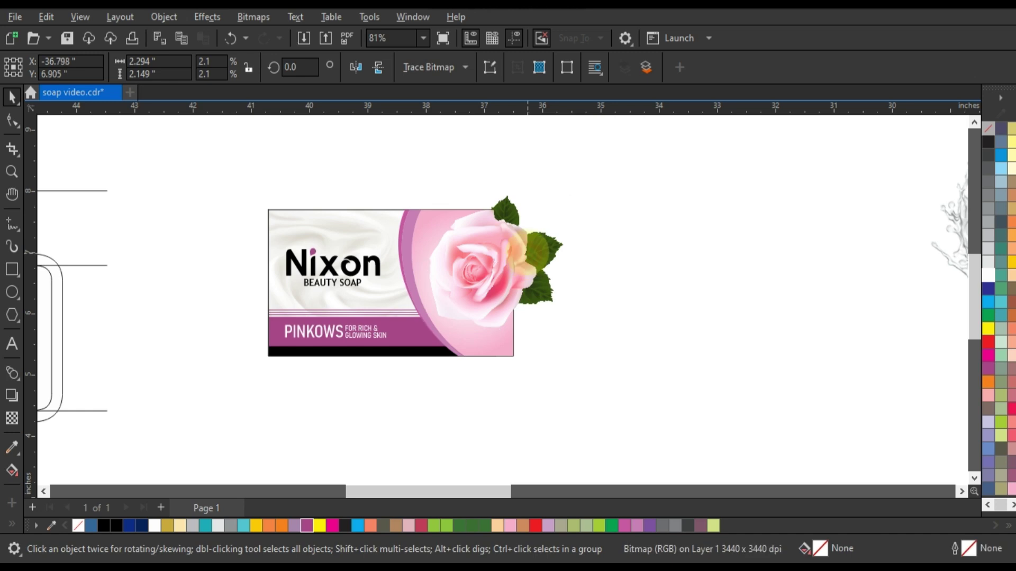
- PowerClip the rose inside the label background and move the water splash onto the label
{"action": "right_click", "coordinate": [526, 254]}
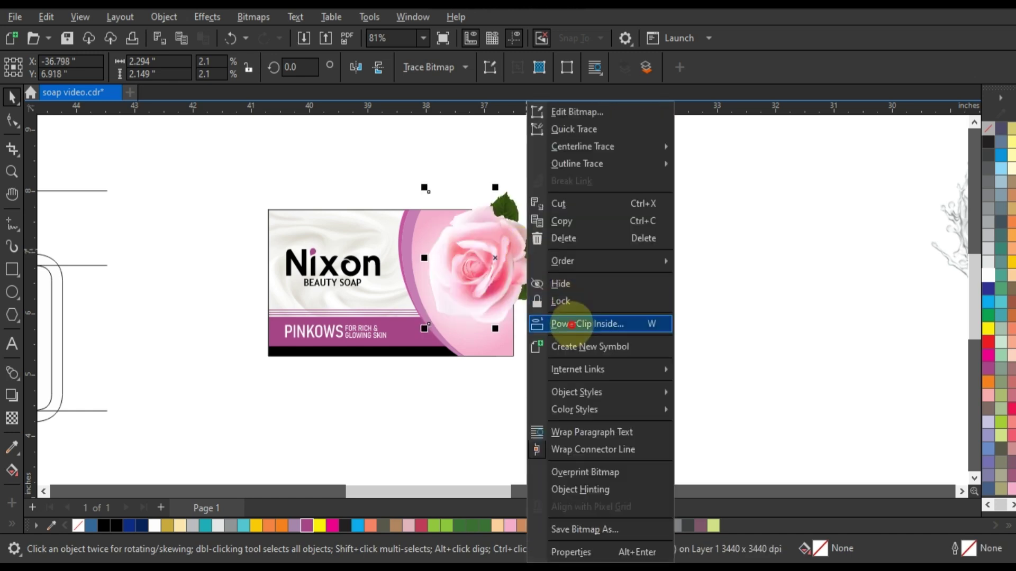
{"action": "left_click", "coordinate": [560, 302]}
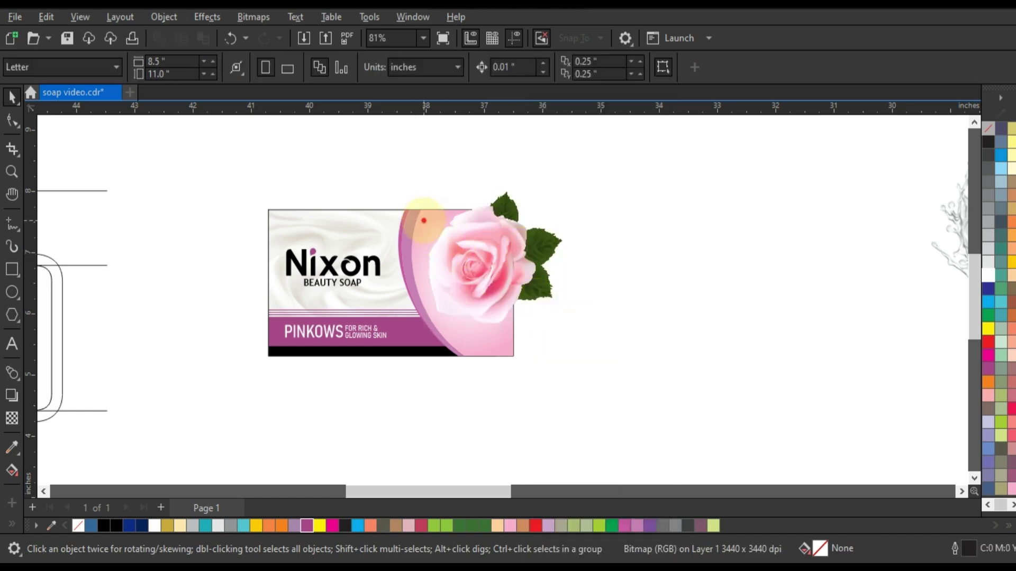
{"action": "left_click", "coordinate": [423, 220]}
{"action": "left_click", "coordinate": [619, 272]}
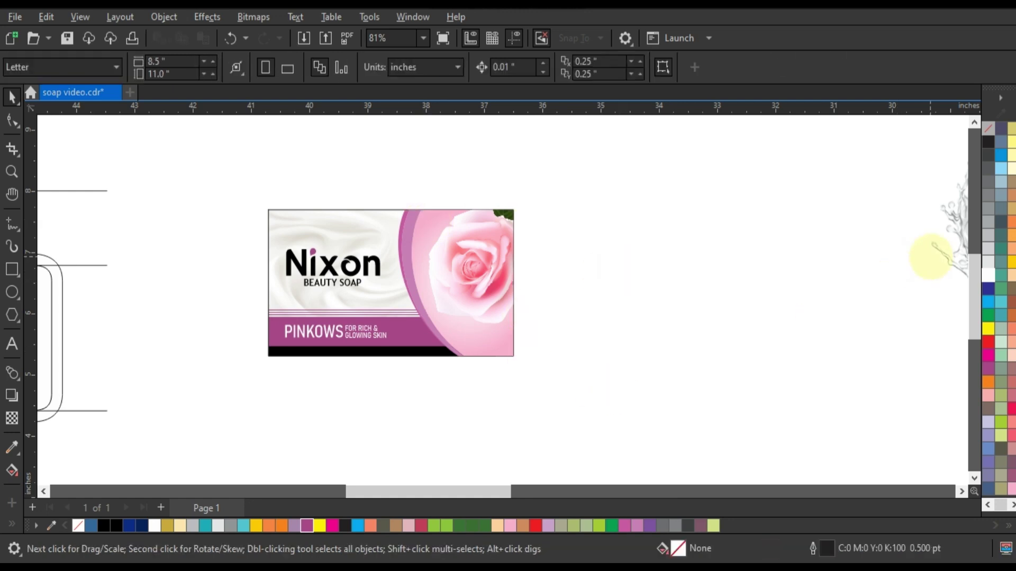
{"action": "left_click_drag", "start_coordinate": [931, 257], "coordinate": [538, 306]}
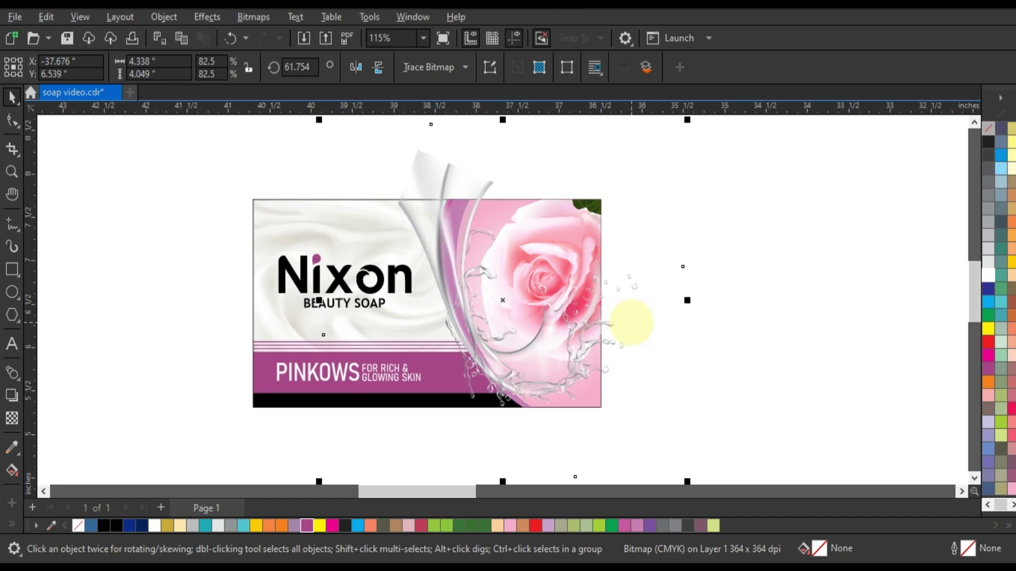
- Zoom in on the splash and rose and nudge the splash slightly up
{"action": "left_click", "coordinate": [11, 171]}
{"action": "left_click_drag", "start_coordinate": [384, 141], "coordinate": [555, 359]}
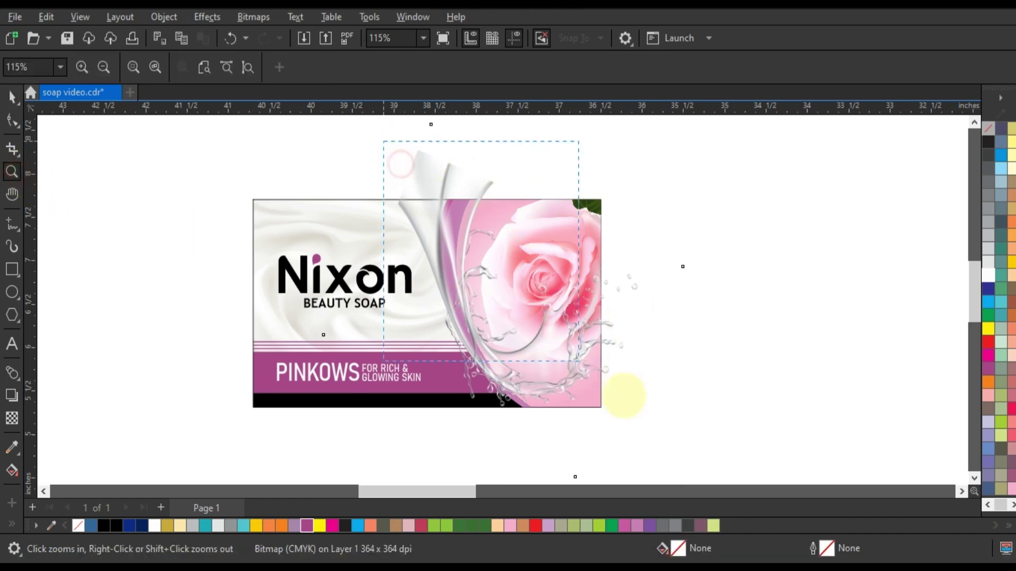
{"action": "left_click_drag", "start_coordinate": [672, 426], "coordinate": [673, 426]}
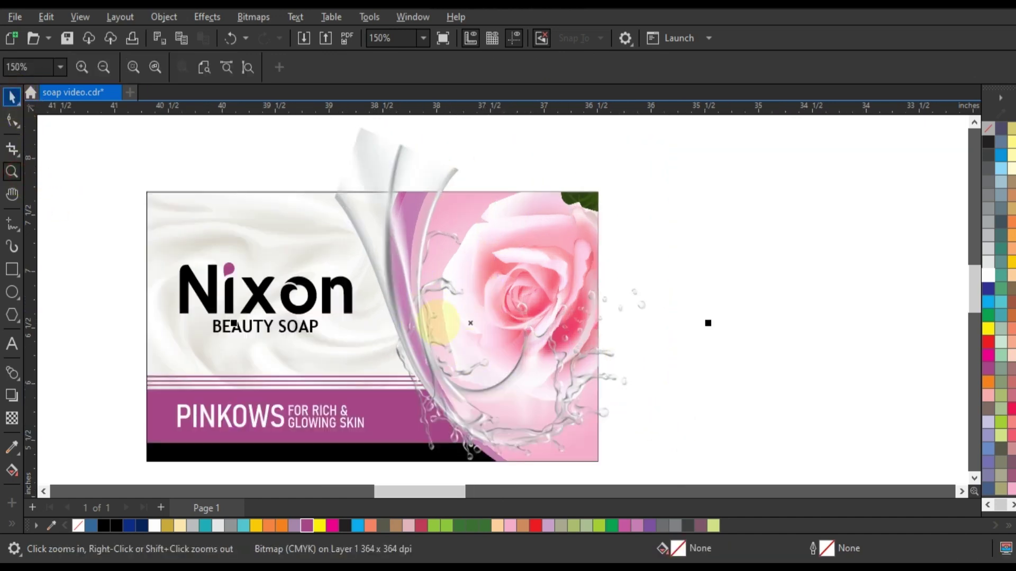
{"action": "key", "text": "space"}
{"action": "mouse_move", "coordinate": [438, 321]}
{"action": "left_mouse_down"}
{"action": "mouse_move", "coordinate": [411, 293]}
{"action": "mouse_move", "coordinate": [436, 298]}
{"action": "left_mouse_up"}
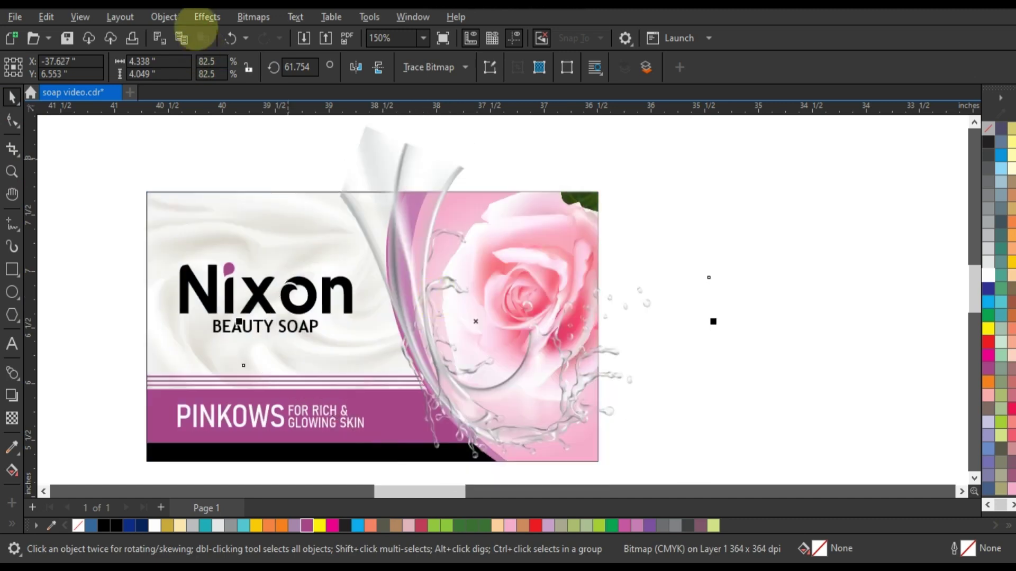
- Open Replace Colors for the splash with an enlarged After-only preview
{"action": "left_click", "coordinate": [202, 19]}
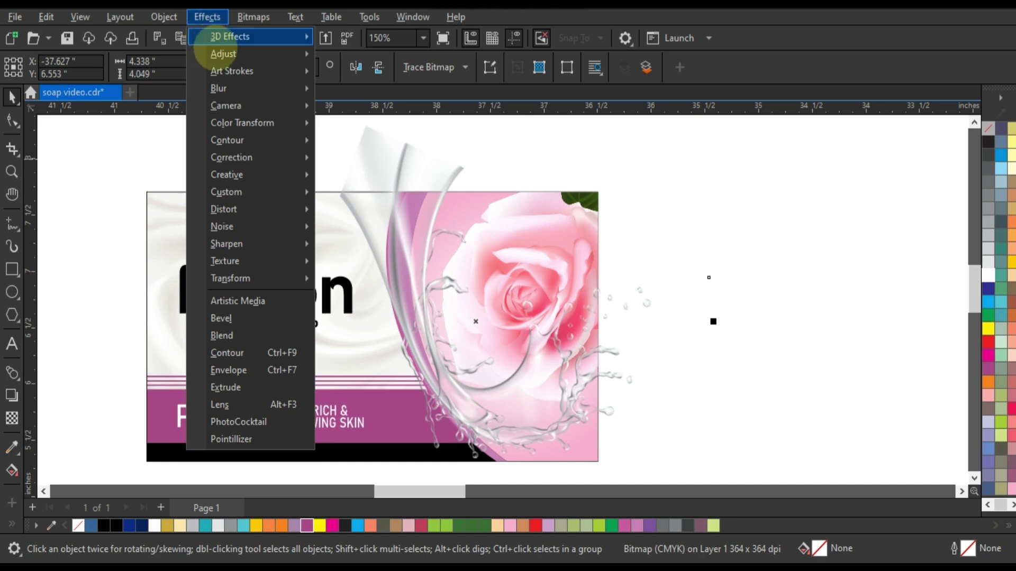
{"action": "mouse_move", "coordinate": [223, 53]}
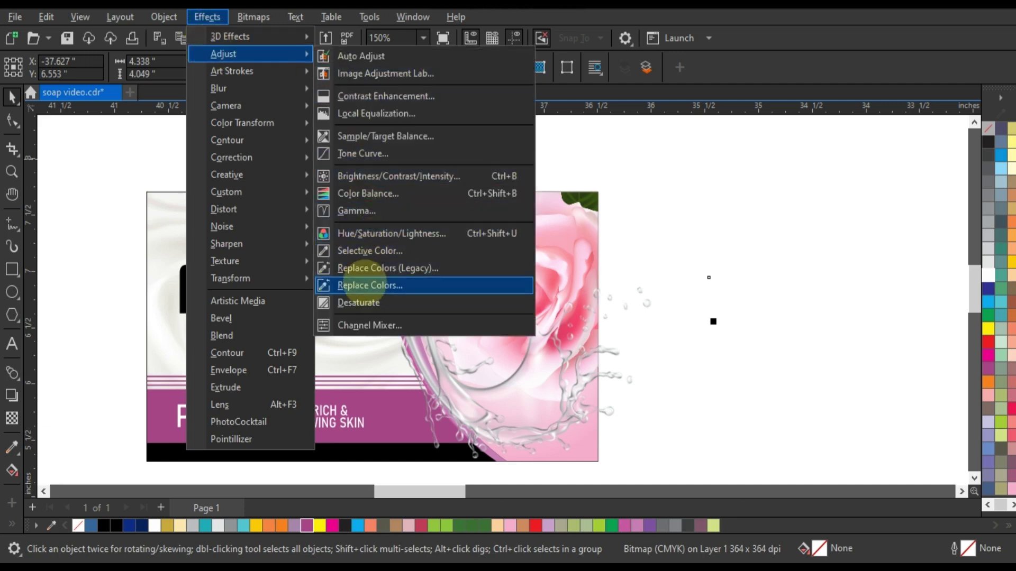
{"action": "left_click", "coordinate": [368, 285]}
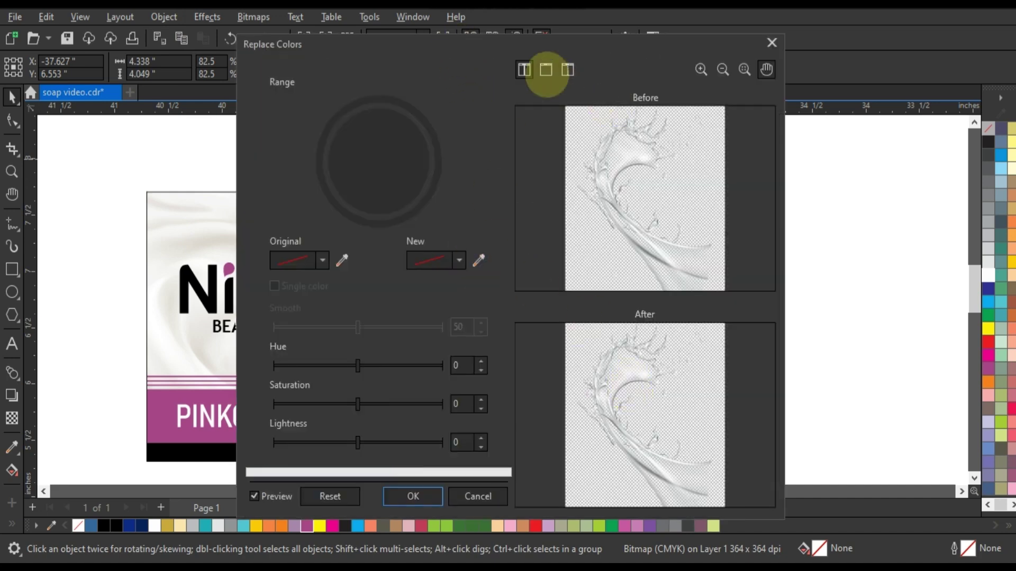
{"action": "left_click", "coordinate": [545, 69]}
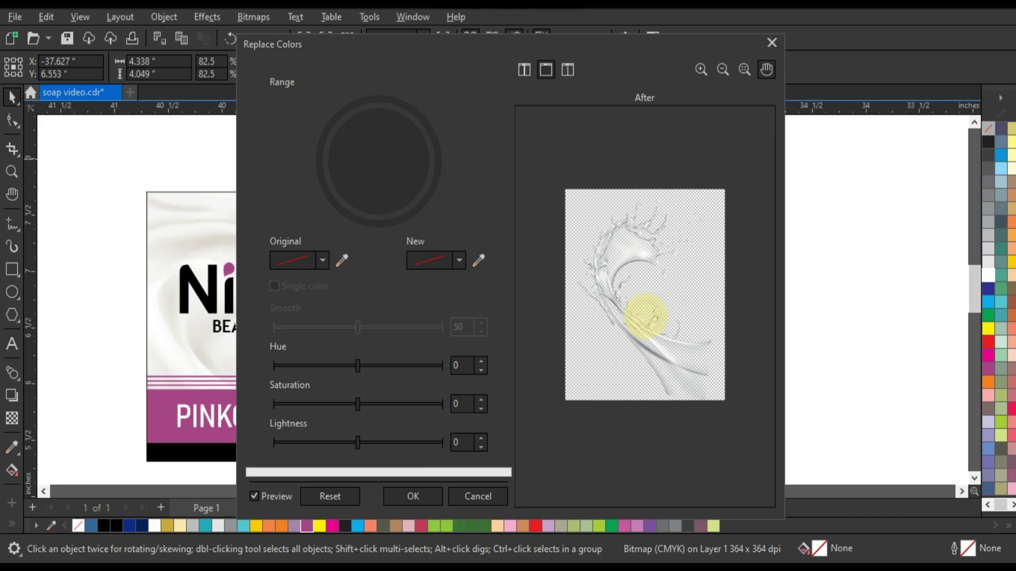
{"action": "left_click", "coordinate": [701, 69]}
{"action": "left_click", "coordinate": [644, 305]}
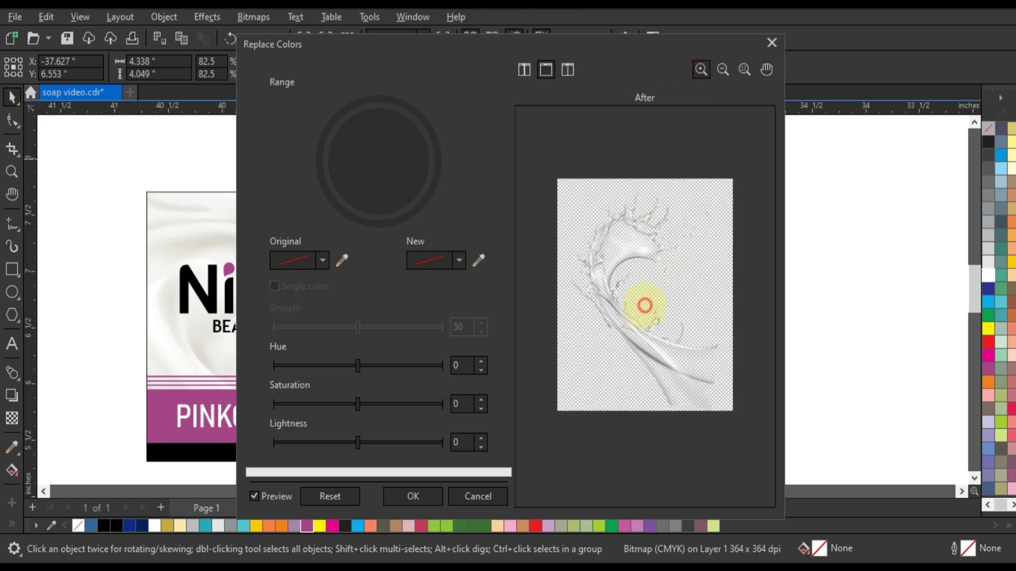
{"action": "left_click", "coordinate": [647, 305]}
{"action": "left_click", "coordinate": [649, 309]}
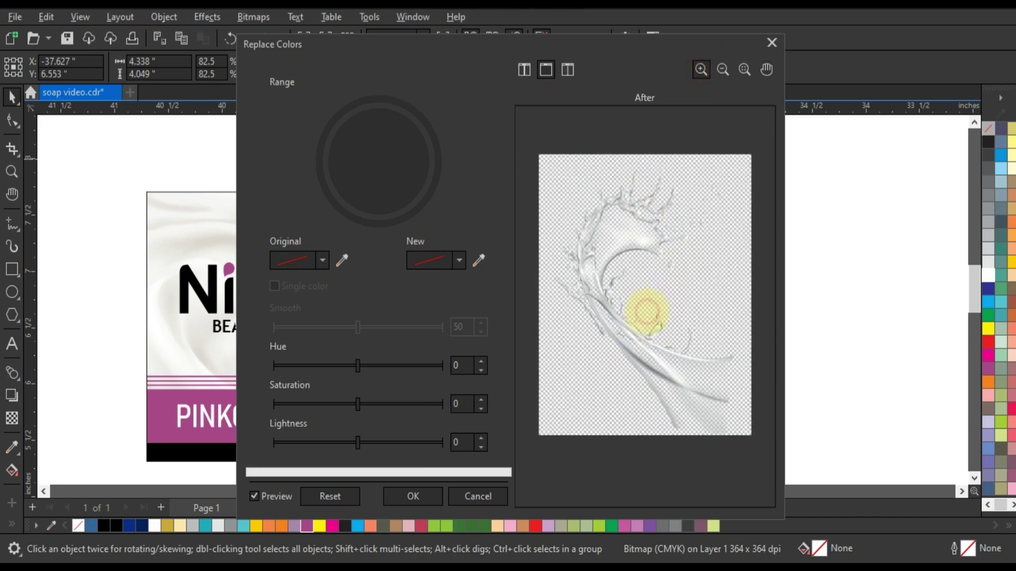
{"action": "left_click", "coordinate": [656, 312]}
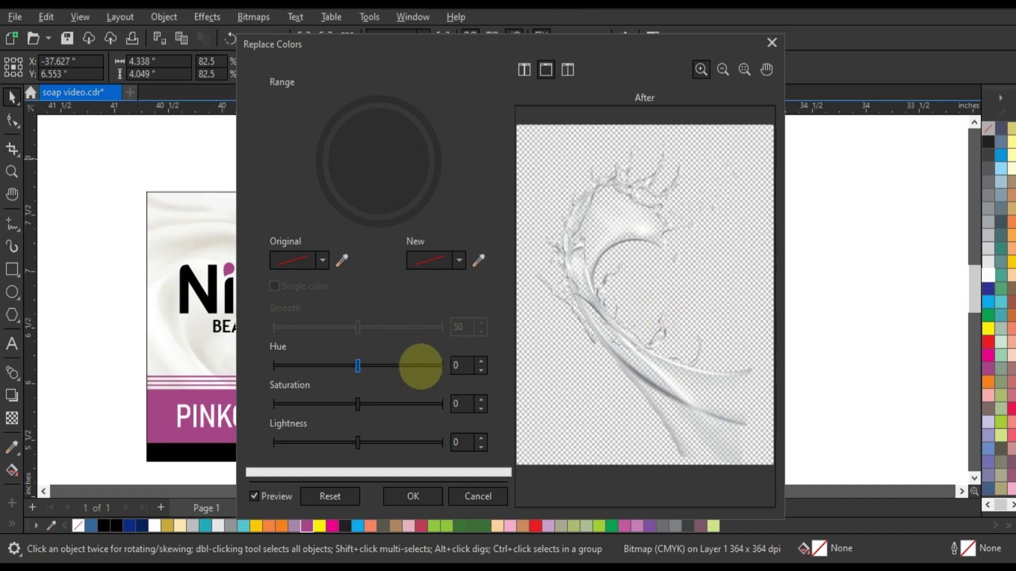
- Set hue -61, saturation 69 and lower lightness for a pink tint, then apply
{"action": "left_click", "coordinate": [415, 364]}
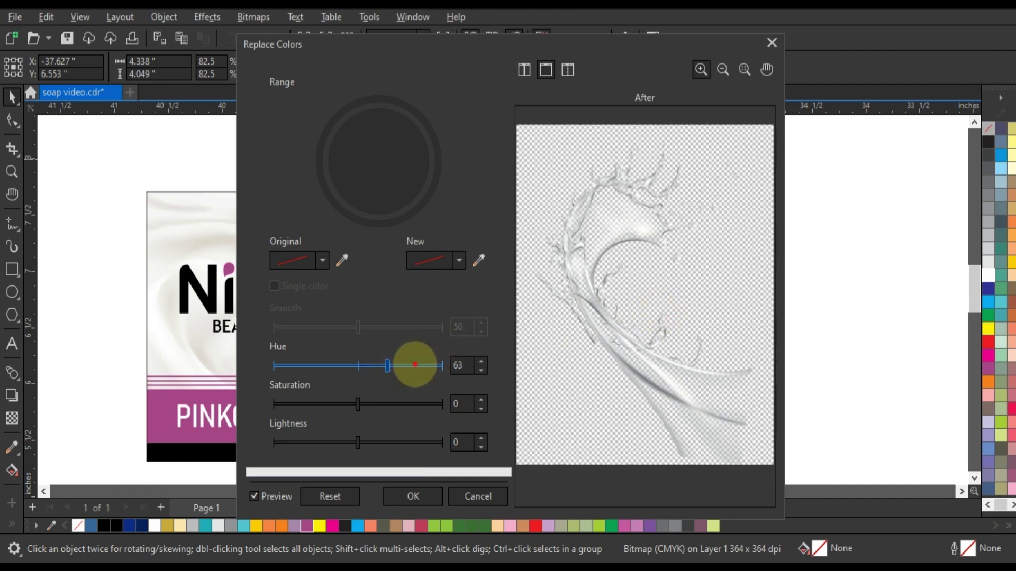
{"action": "left_click", "coordinate": [399, 404]}
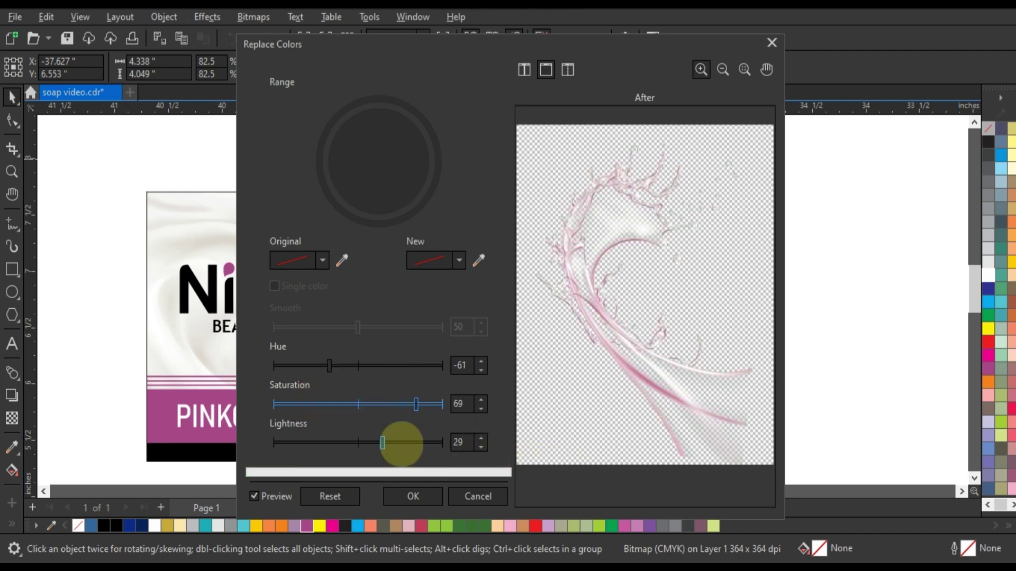
{"action": "left_click", "coordinate": [400, 444]}
{"action": "left_click_drag", "start_coordinate": [399, 444], "coordinate": [363, 443]}
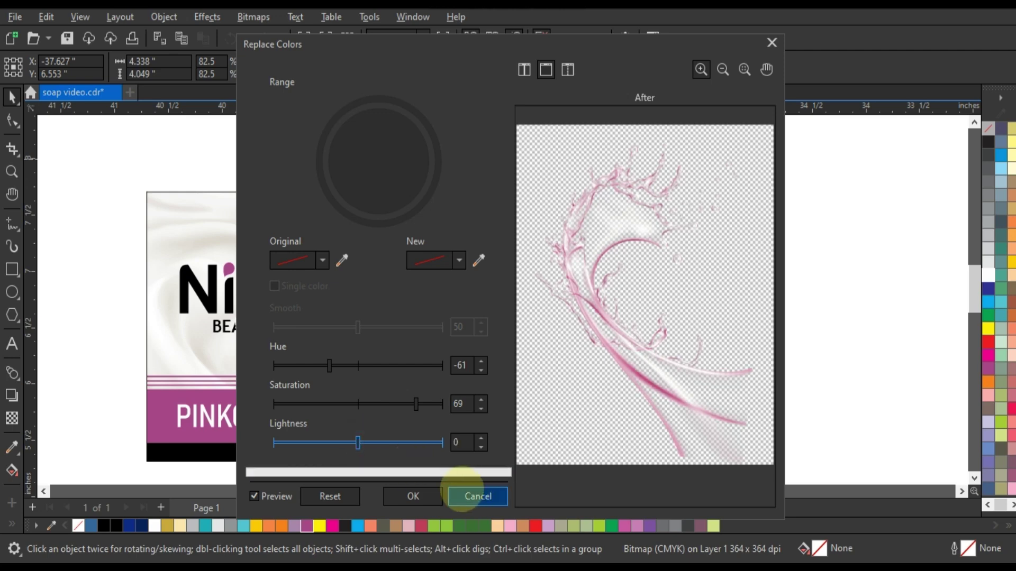
{"action": "left_click", "coordinate": [412, 497]}
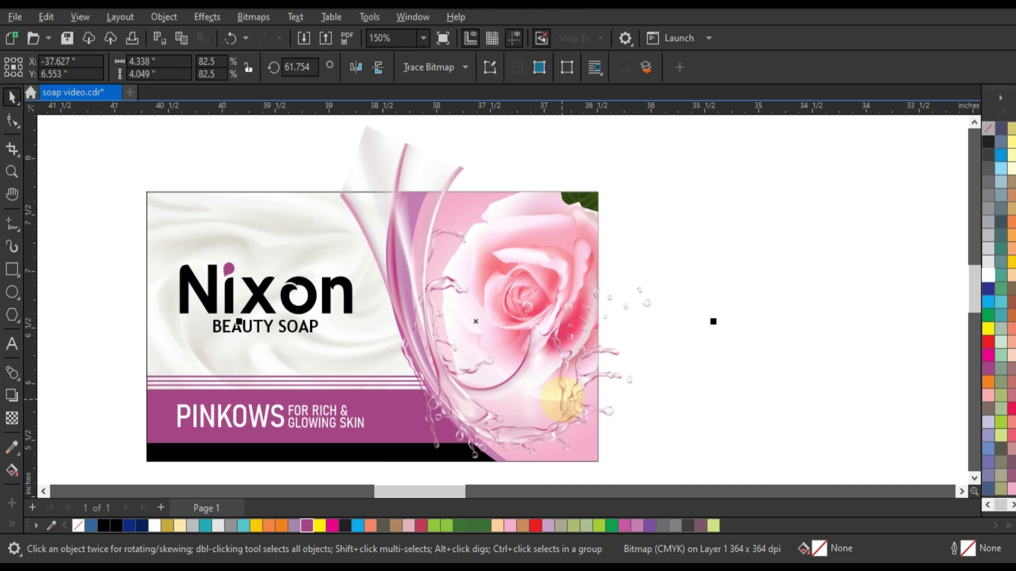
- Mirror the splash vertically and rotate it to about 354 degrees around the rose
{"action": "left_click", "coordinate": [378, 68]}
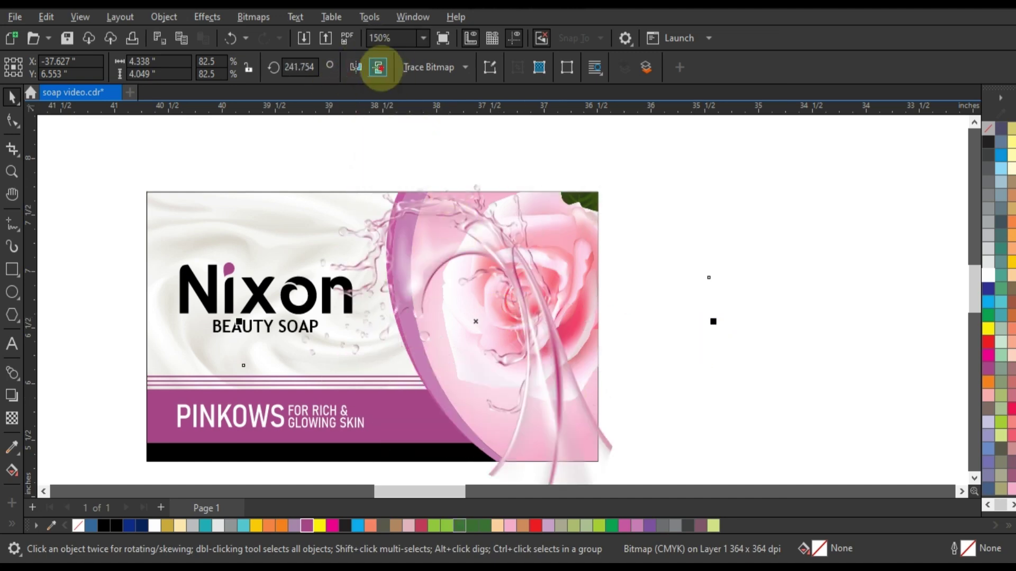
{"action": "left_click", "coordinate": [378, 68]}
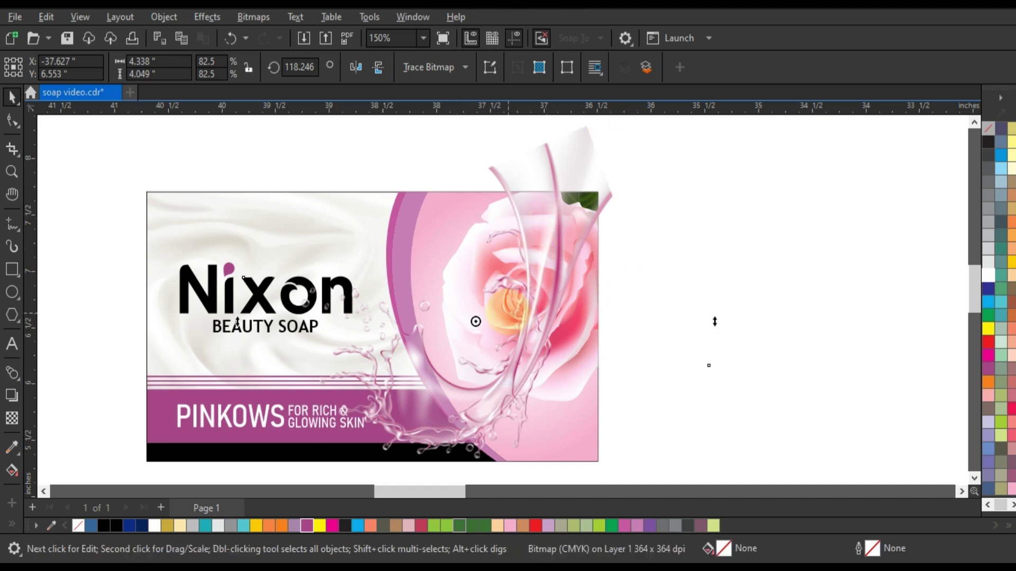
{"action": "scroll", "coordinate": [714, 321], "scroll_direction": "down", "scroll_amount": 2}
{"action": "left_click", "coordinate": [578, 238]}
{"action": "mouse_move", "coordinate": [612, 201]}
{"action": "left_mouse_down"}
{"action": "mouse_move", "coordinate": [543, 392]}
{"action": "mouse_move", "coordinate": [573, 333]}
{"action": "left_mouse_up"}
{"action": "left_click_drag", "start_coordinate": [607, 186], "coordinate": [518, 371]}
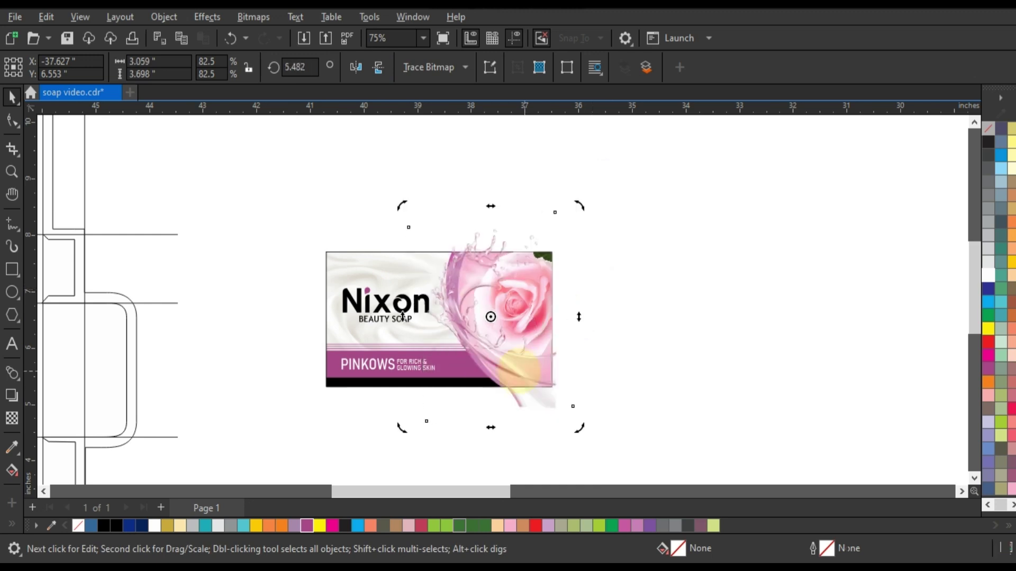
{"action": "left_click_drag", "start_coordinate": [582, 205], "coordinate": [499, 354]}
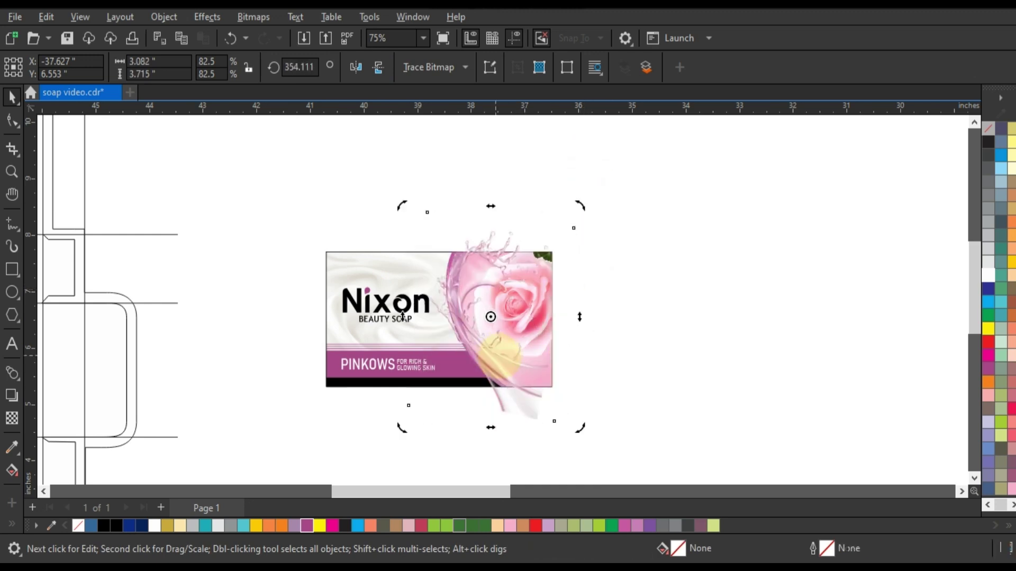
{"action": "left_click", "coordinate": [500, 355]}
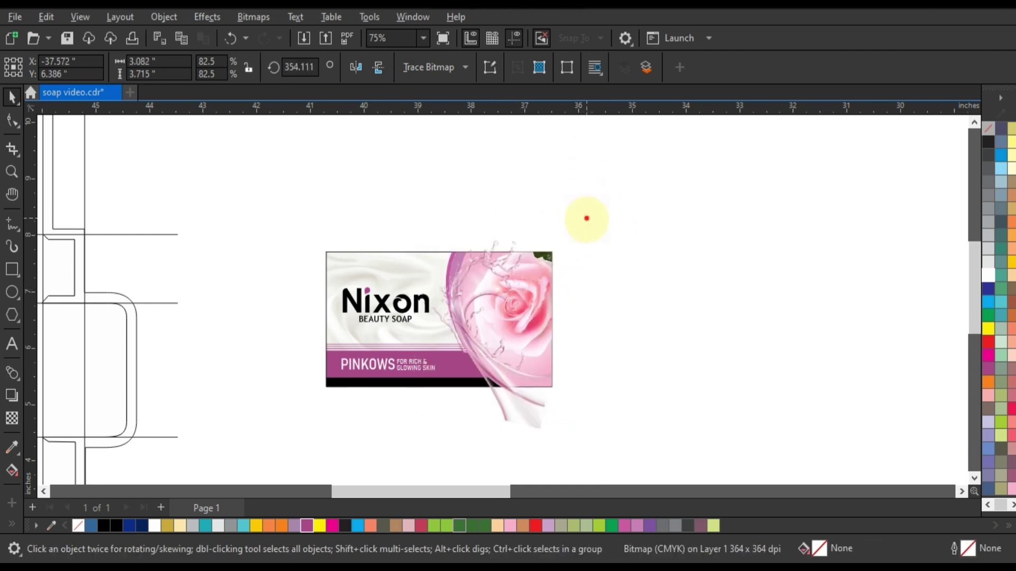
- Scale the splash to about 87% and settle its position over the rose
{"action": "left_click_drag", "start_coordinate": [581, 217], "coordinate": [574, 225]}
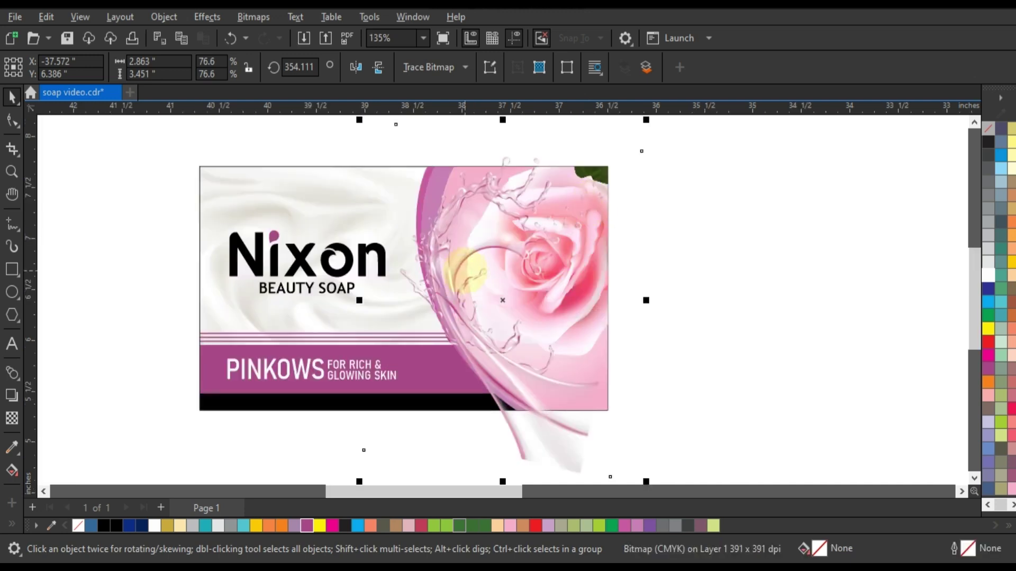
{"action": "scroll", "coordinate": [560, 403], "scroll_direction": "down", "scroll_amount": 1}
{"action": "left_click_drag", "start_coordinate": [559, 377], "coordinate": [578, 404]}
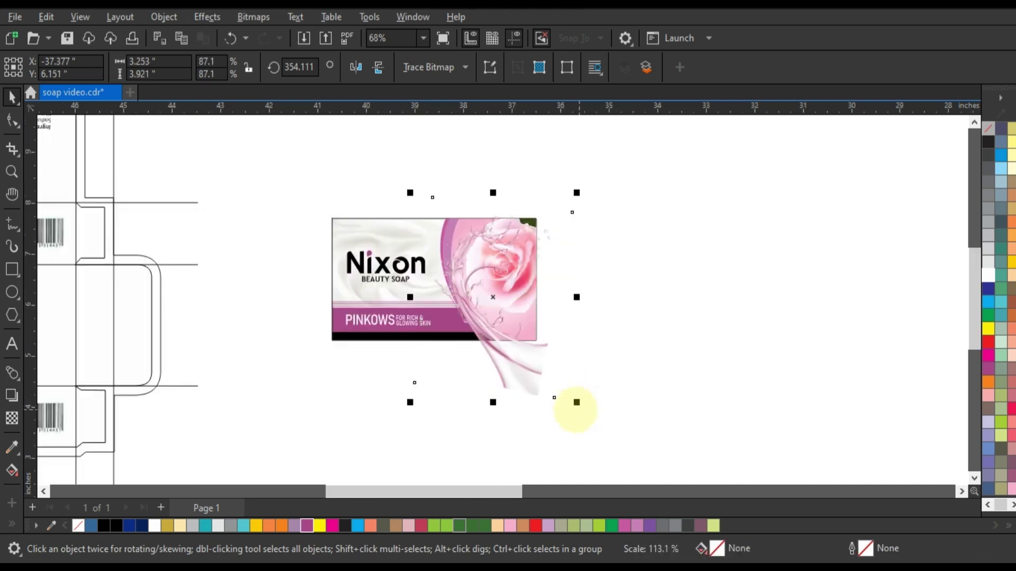
{"action": "mouse_move", "coordinate": [513, 366]}
{"action": "left_mouse_down"}
{"action": "mouse_move", "coordinate": [513, 353]}
{"action": "mouse_move", "coordinate": [467, 340]}
{"action": "left_mouse_up"}
{"action": "scroll", "coordinate": [478, 333], "scroll_direction": "up", "scroll_amount": 3}
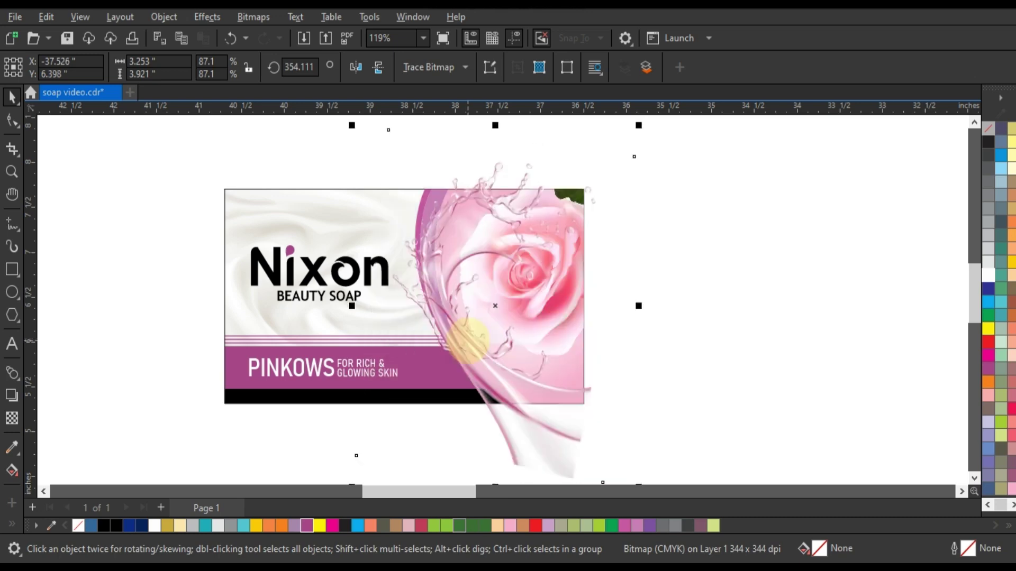
- PowerClip the splash inside the label rectangle
{"action": "right_click", "coordinate": [469, 339]}
{"action": "left_click", "coordinate": [511, 324]}
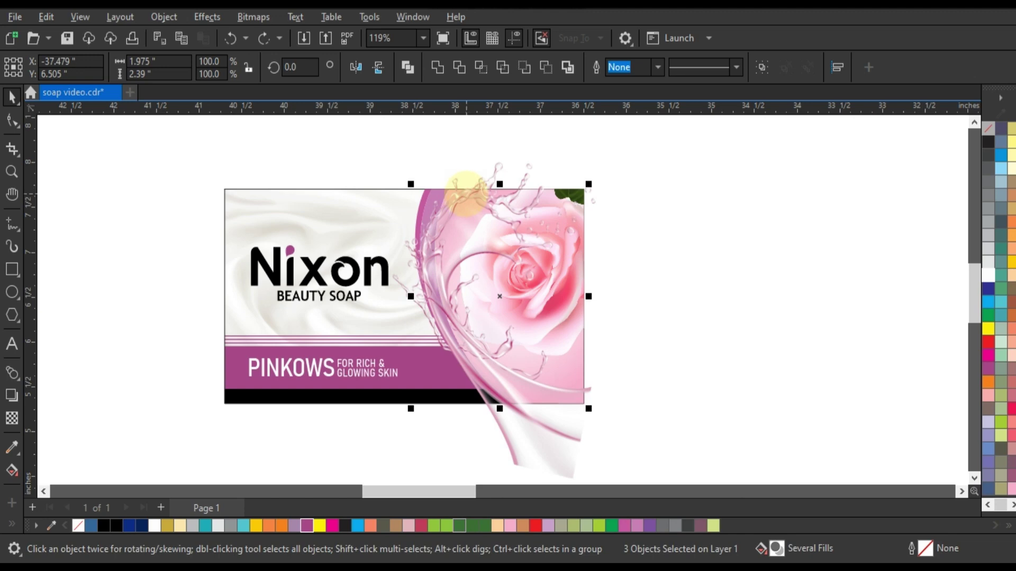
{"action": "left_click", "coordinate": [466, 193], "text": "shift"}
{"action": "right_click", "coordinate": [465, 191]}
{"action": "left_click", "coordinate": [524, 329]}
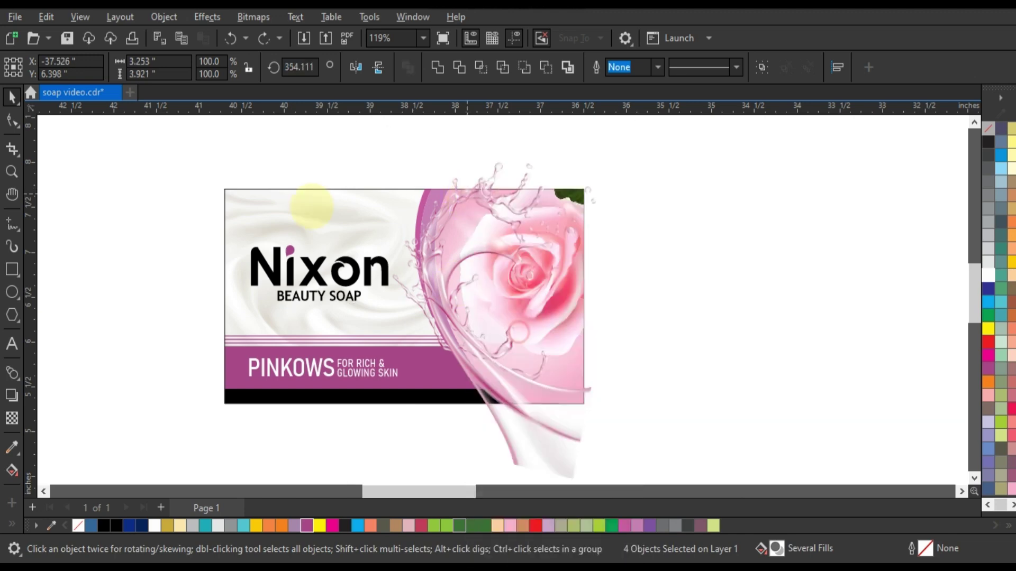
{"action": "left_click", "coordinate": [306, 200]}
{"action": "left_click", "coordinate": [188, 218]}
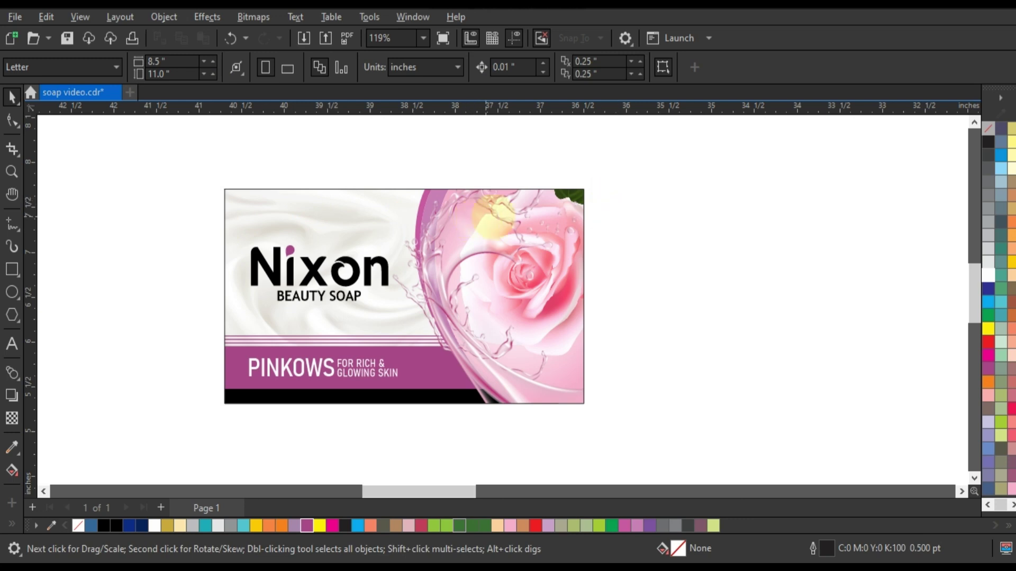
- Place the finished label on the dieline's centre panel and centre it there
{"action": "scroll", "coordinate": [603, 195], "scroll_direction": "down", "scroll_amount": 3}
{"action": "left_click_drag", "start_coordinate": [587, 191], "coordinate": [351, 331]}
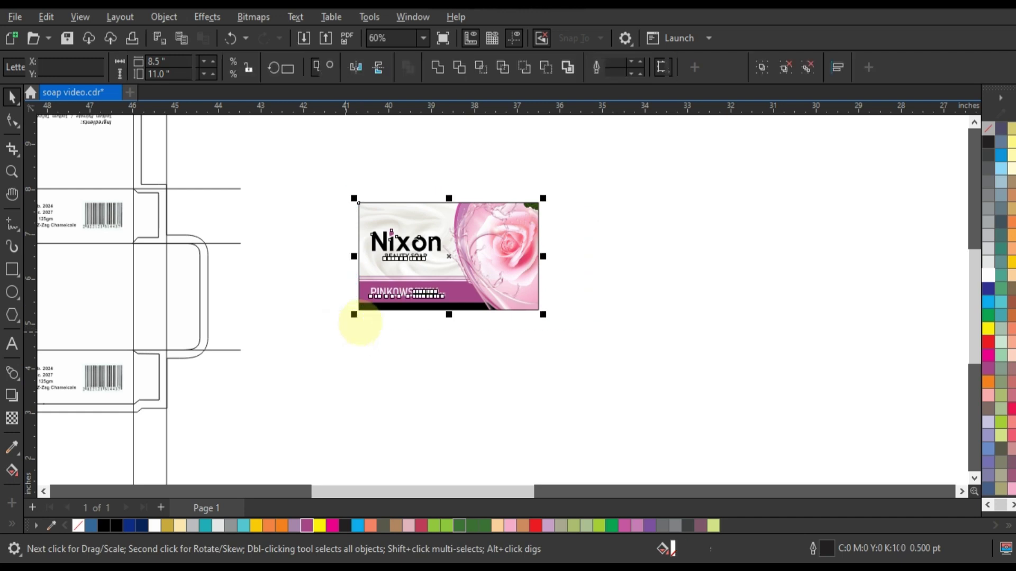
{"action": "scroll", "coordinate": [489, 260], "scroll_direction": "down", "scroll_amount": 2}
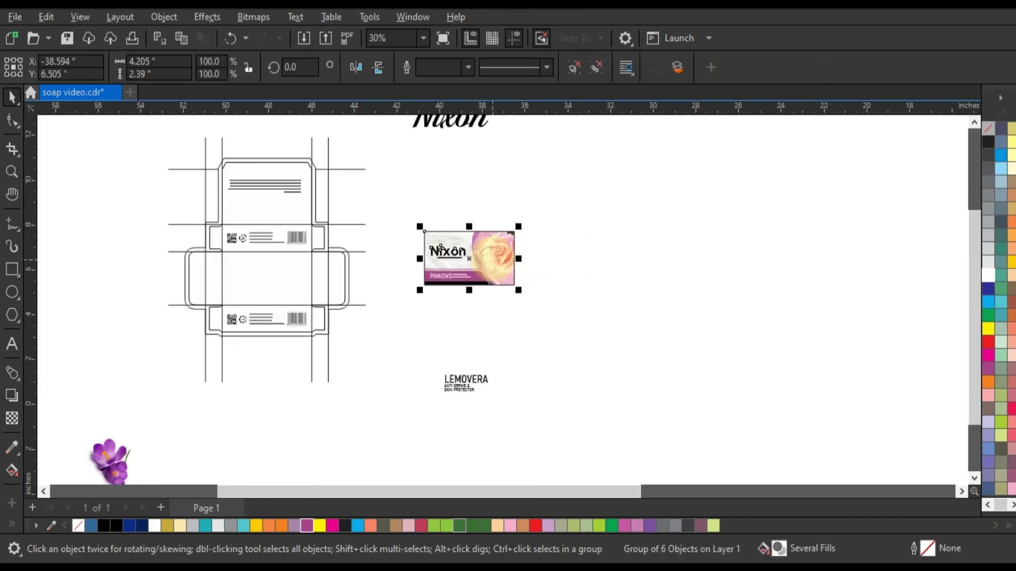
{"action": "left_click_drag", "start_coordinate": [441, 246], "coordinate": [294, 276]}
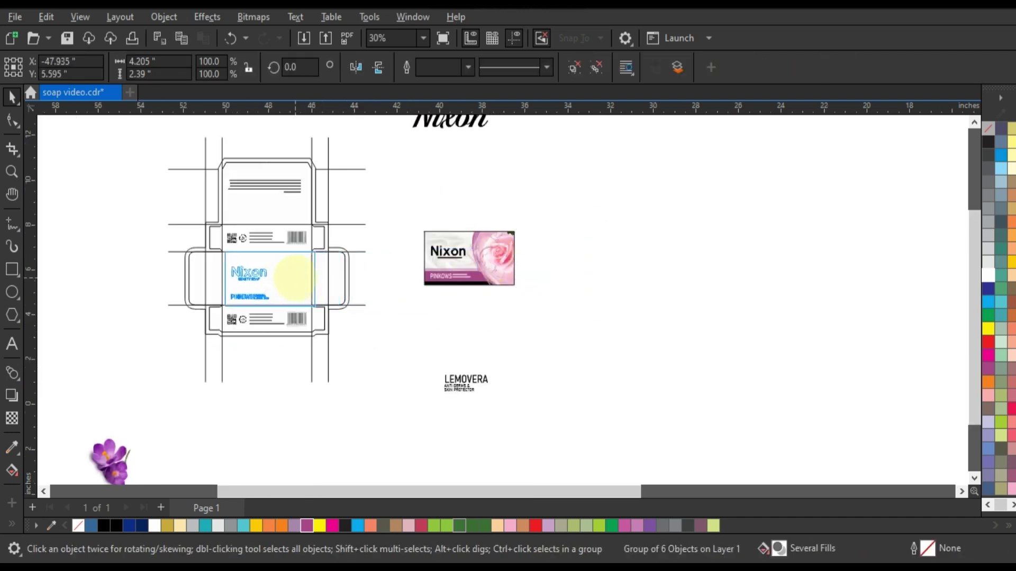
{"action": "left_click_drag", "start_coordinate": [295, 277], "coordinate": [295, 277]}
{"action": "key", "text": "shift+F2"}
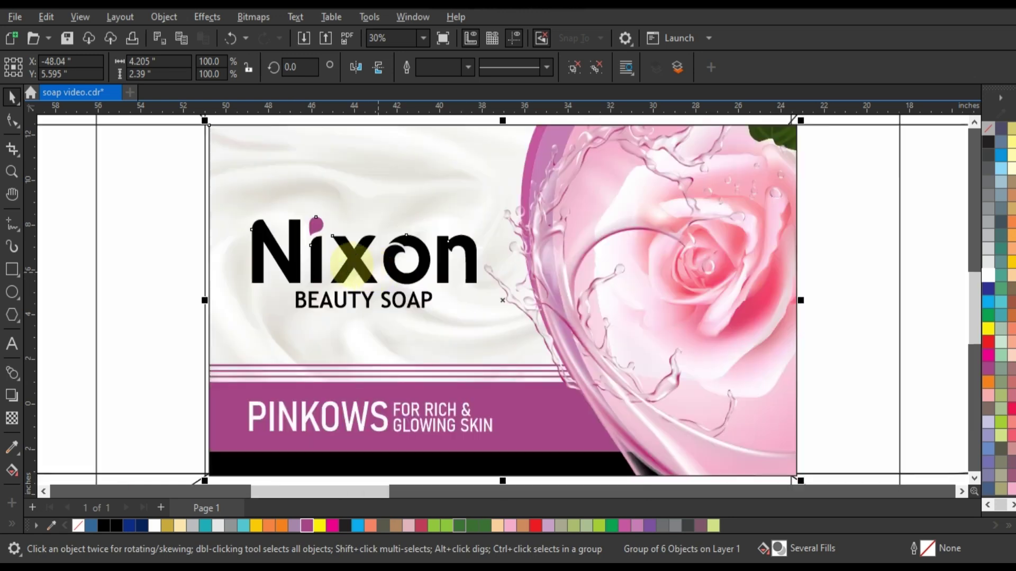
{"action": "scroll", "coordinate": [529, 312], "scroll_direction": "down", "scroll_amount": 1}
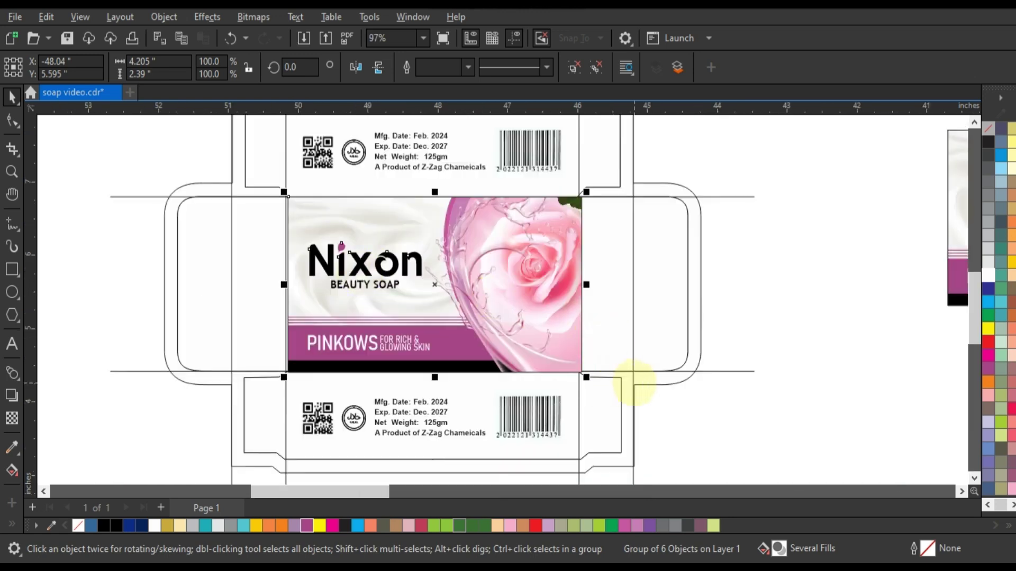
{"action": "left_click", "coordinate": [637, 383], "text": "shift"}
{"action": "key", "text": "c"}
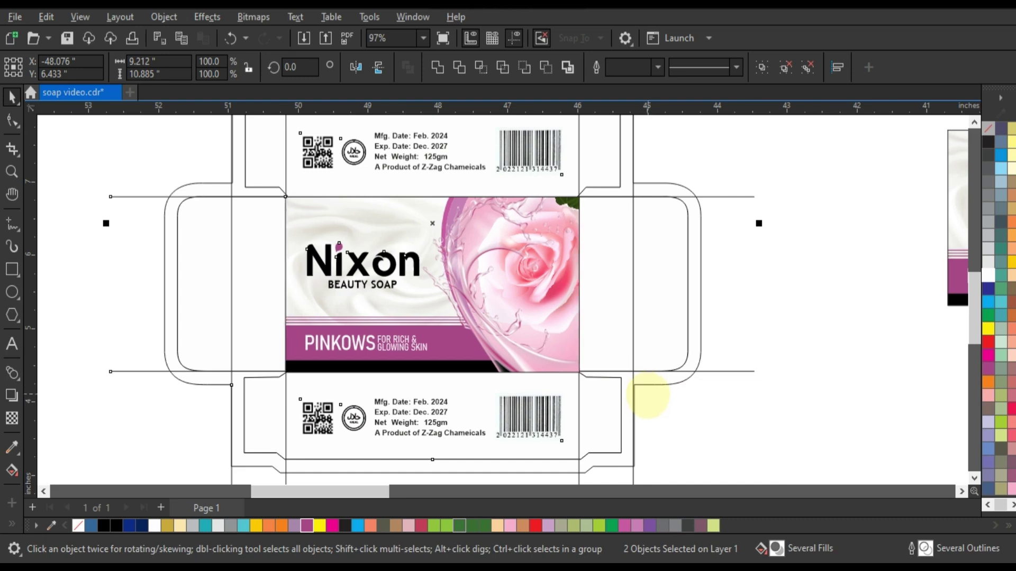
{"action": "left_click", "coordinate": [647, 395]}
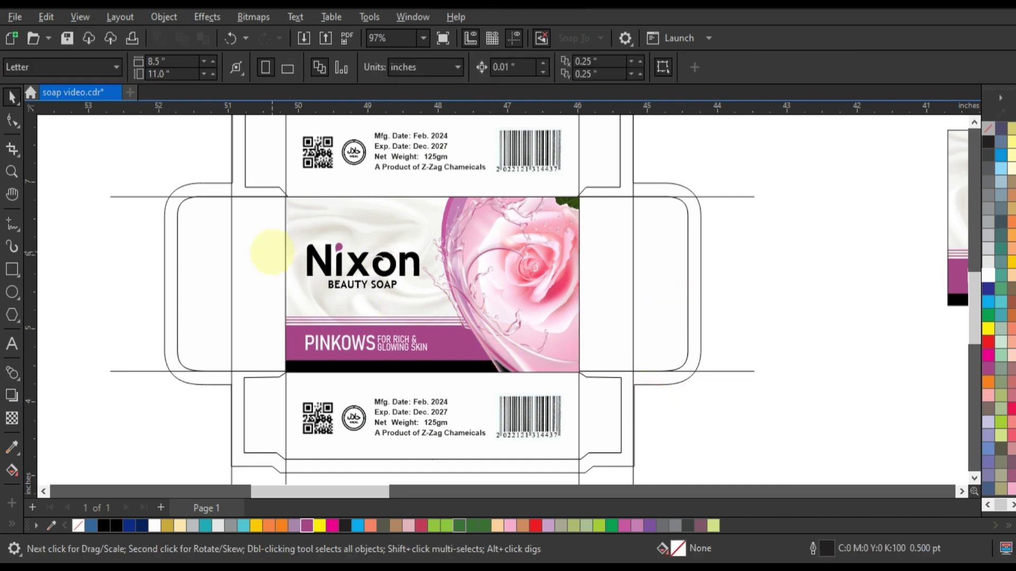
- Move the original label and LEMOVERA text aside and place a dieline copy to the left
{"action": "scroll", "coordinate": [268, 255], "scroll_direction": "down", "scroll_amount": 2}
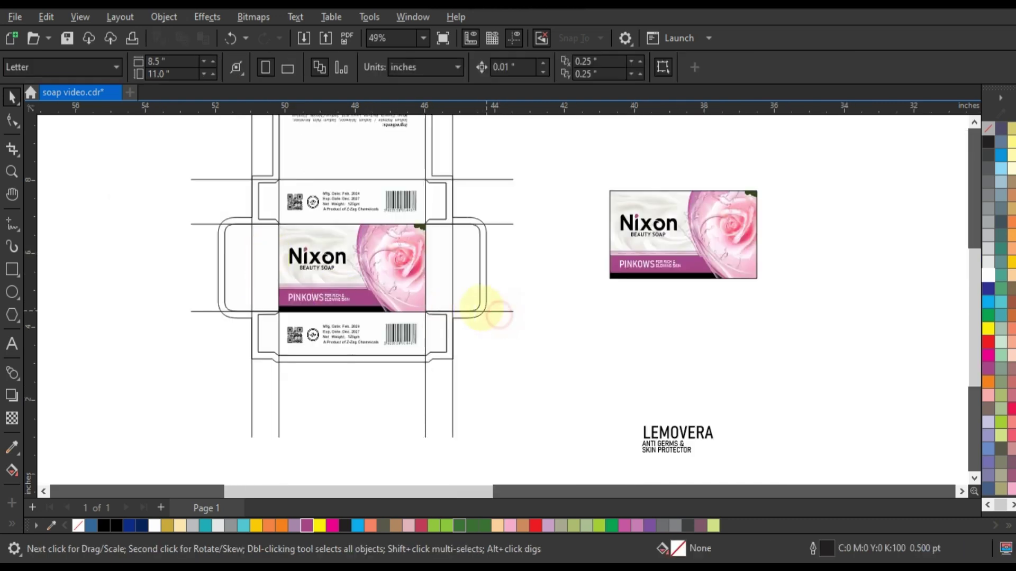
{"action": "scroll", "coordinate": [479, 308], "scroll_direction": "down", "scroll_amount": 2}
{"action": "left_click_drag", "start_coordinate": [513, 227], "coordinate": [635, 394]}
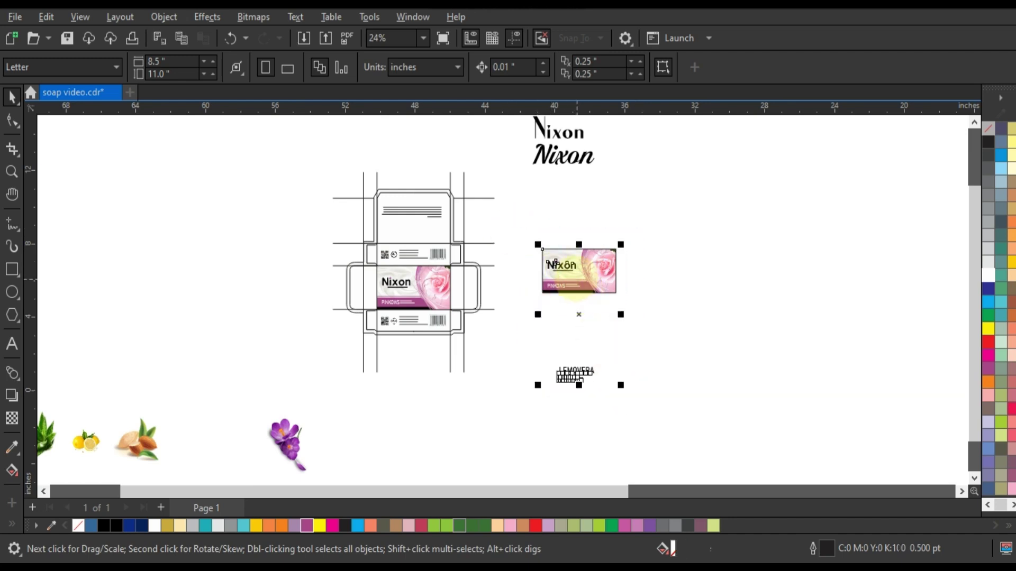
{"action": "left_click_drag", "start_coordinate": [556, 264], "coordinate": [696, 273]}
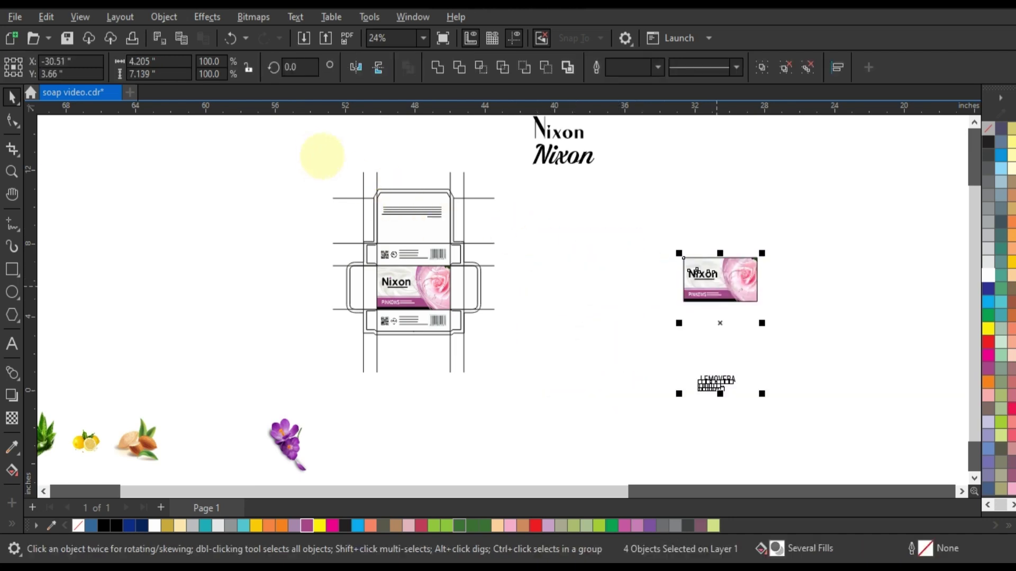
{"action": "left_click_drag", "start_coordinate": [328, 160], "coordinate": [507, 383]}
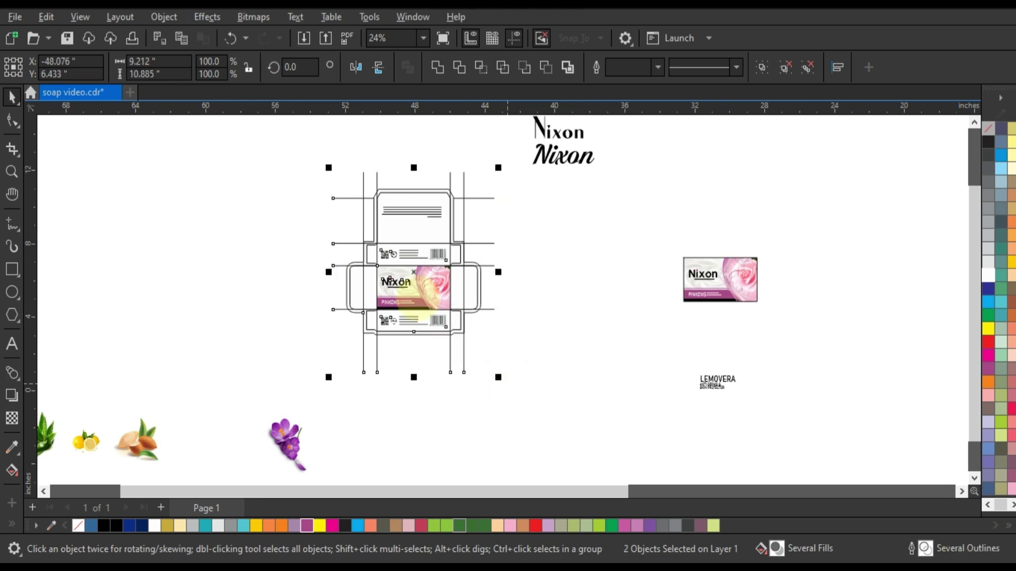
{"action": "left_click_drag", "start_coordinate": [418, 296], "coordinate": [251, 295]}
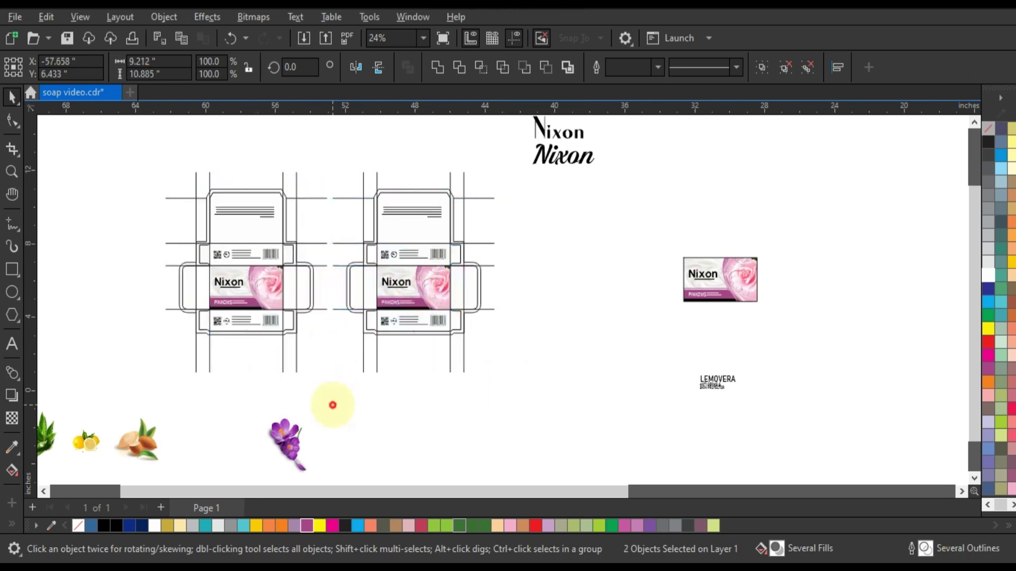
- Move the almond image beside the Nixon label and select both
{"action": "left_click", "coordinate": [332, 404]}
{"action": "mouse_move", "coordinate": [150, 442]}
{"action": "left_mouse_down"}
{"action": "mouse_move", "coordinate": [814, 290]}
{"action": "mouse_move", "coordinate": [783, 272]}
{"action": "left_mouse_up"}
{"action": "left_click_drag", "start_coordinate": [829, 243], "coordinate": [640, 323]}
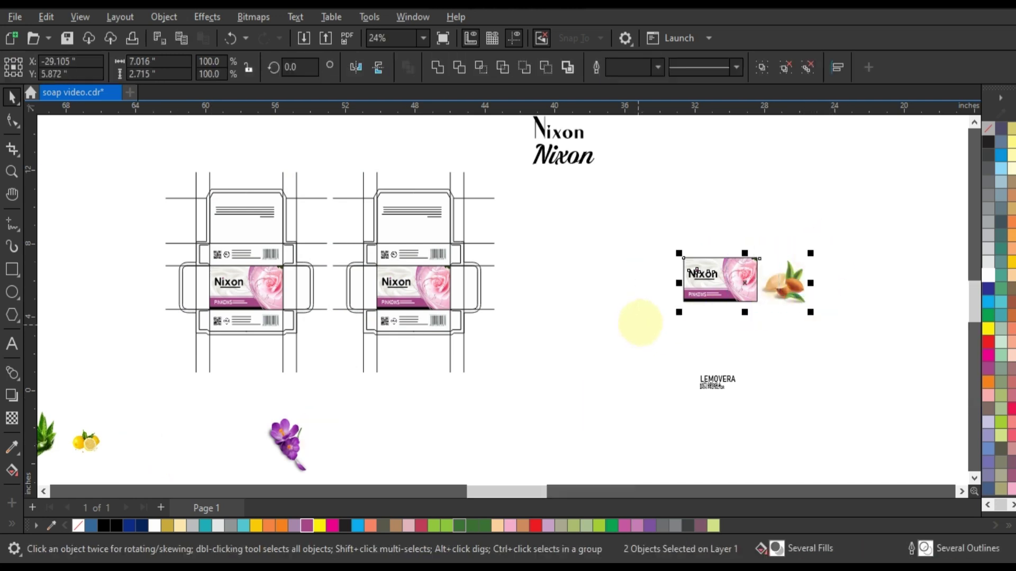
{"action": "key", "text": "shift+F2"}
- Ungroup the Nixon label and enter Edit PowerClip on its clipped artwork
{"action": "right_click", "coordinate": [494, 220]}
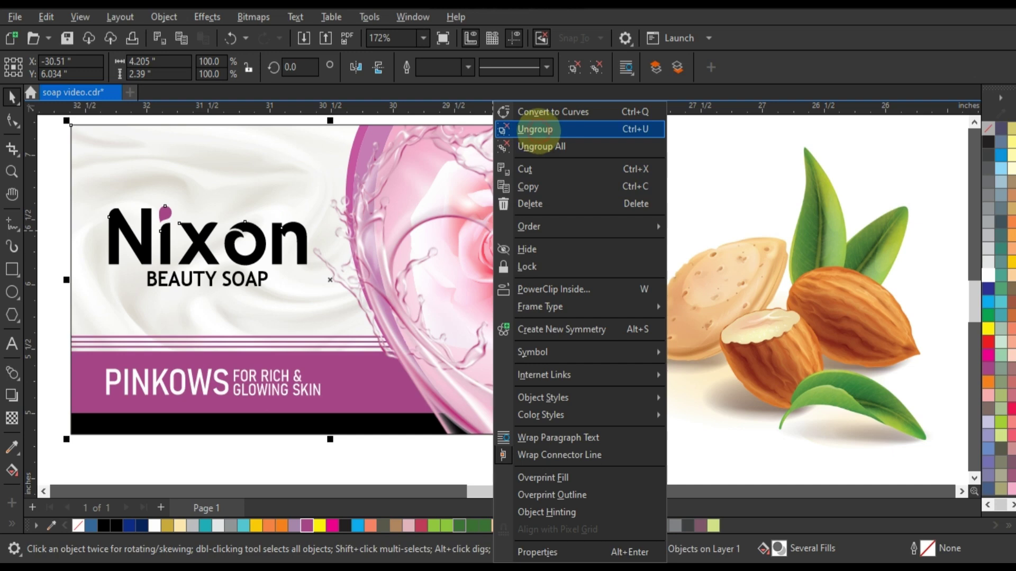
{"action": "left_click", "coordinate": [535, 129]}
{"action": "left_click", "coordinate": [562, 154]}
{"action": "right_click", "coordinate": [564, 154]}
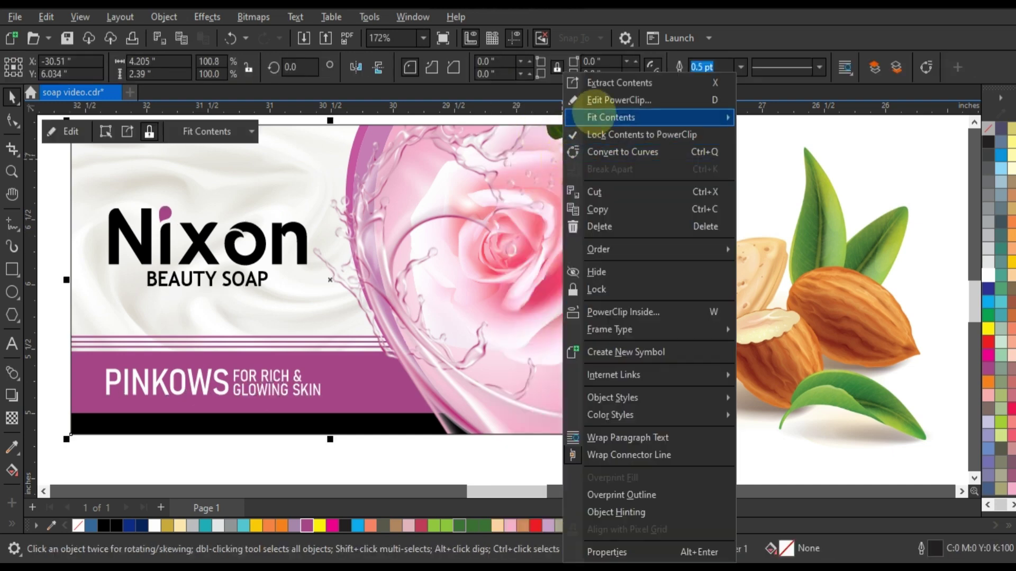
{"action": "left_click", "coordinate": [618, 100]}
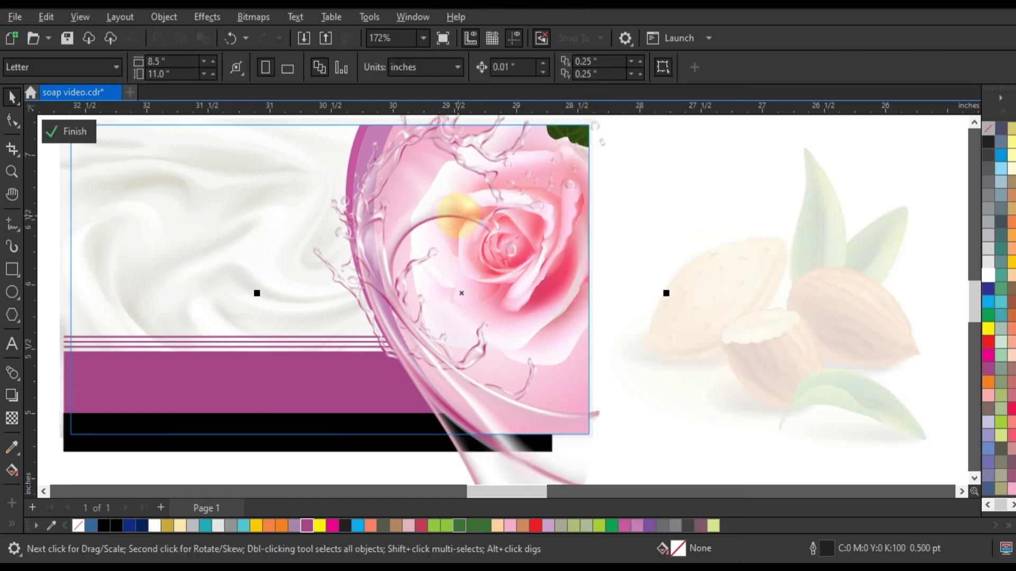
- Select the water splash bitmap and bring up its Replace Colors adjustment
{"action": "left_click", "coordinate": [457, 214]}
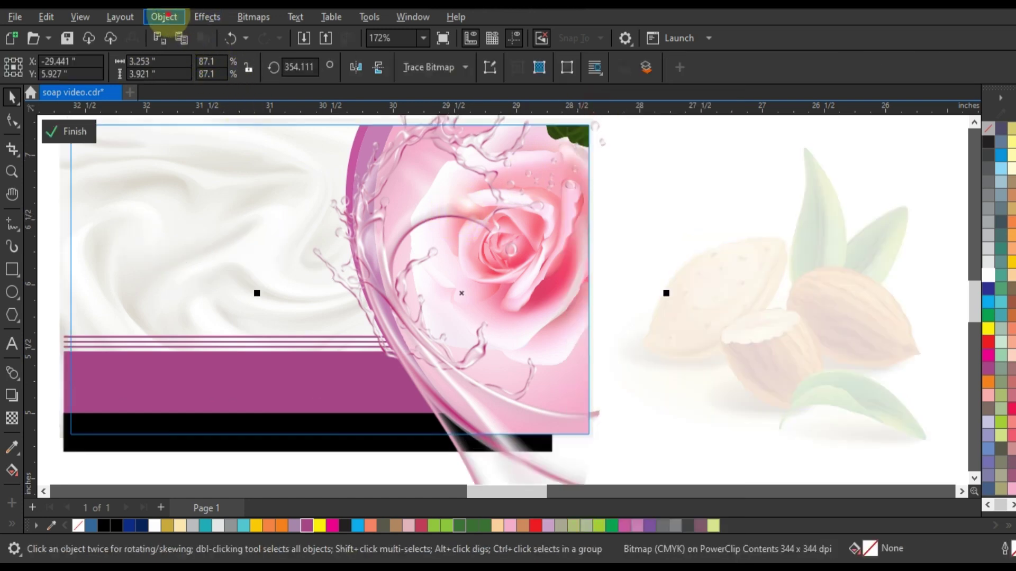
{"action": "left_click", "coordinate": [164, 16]}
{"action": "left_click", "coordinate": [164, 17]}
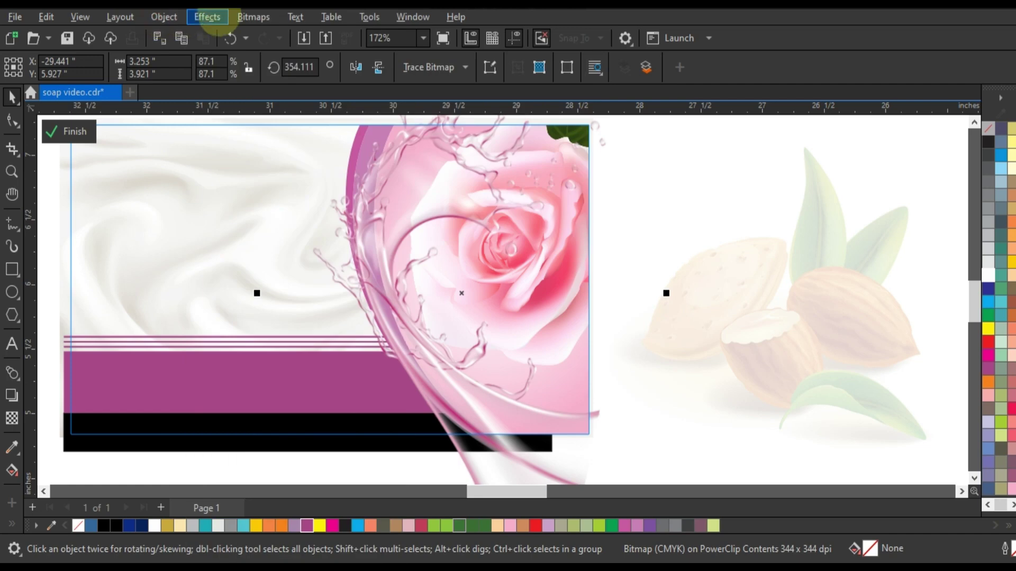
{"action": "left_click", "coordinate": [207, 17]}
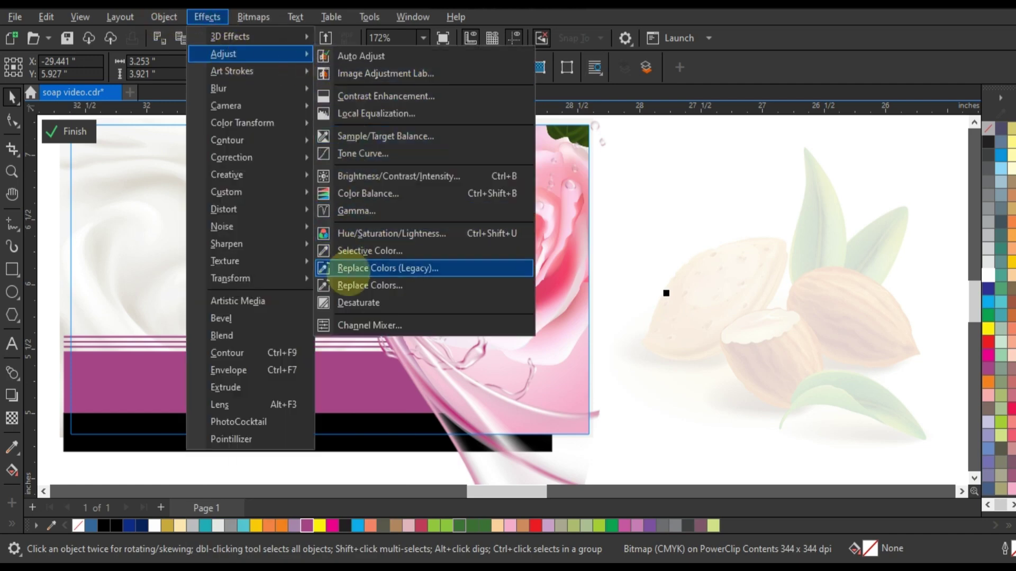
{"action": "left_click", "coordinate": [366, 285]}
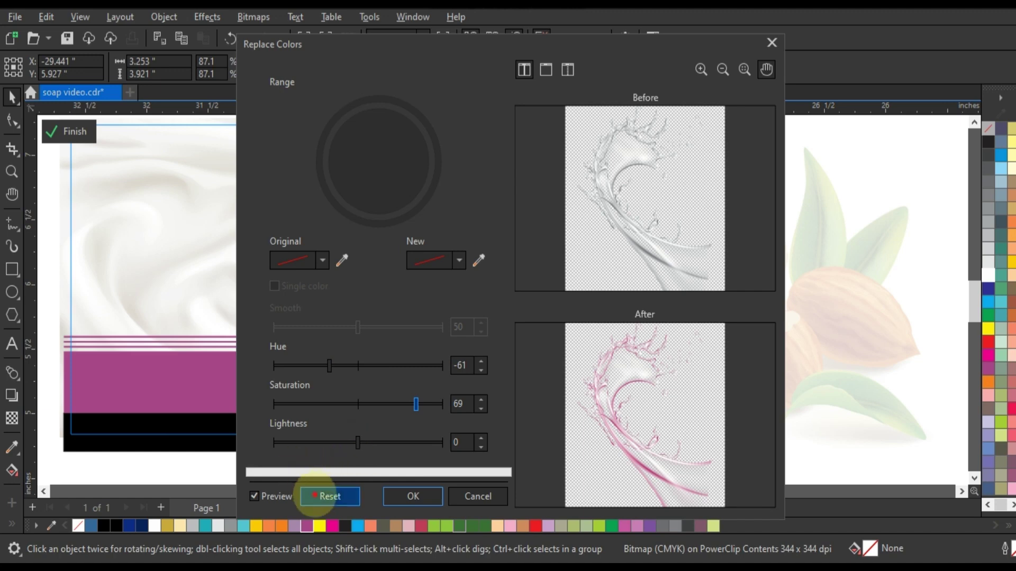
- Reset Replace Colors, then apply hue 36, saturation 67 and darker lightness for golden brown
{"action": "left_click", "coordinate": [328, 497]}
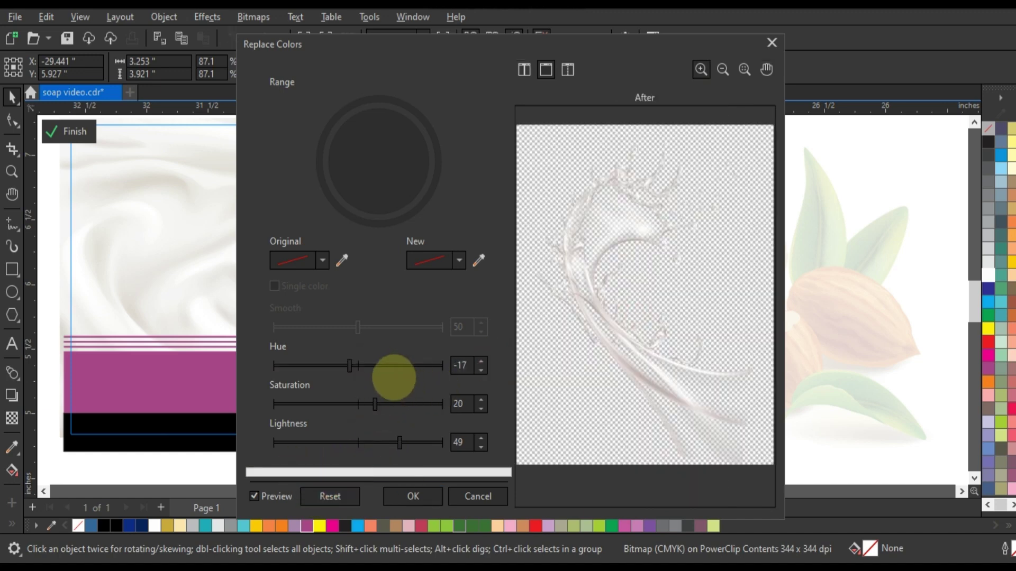
{"action": "left_click", "coordinate": [405, 404]}
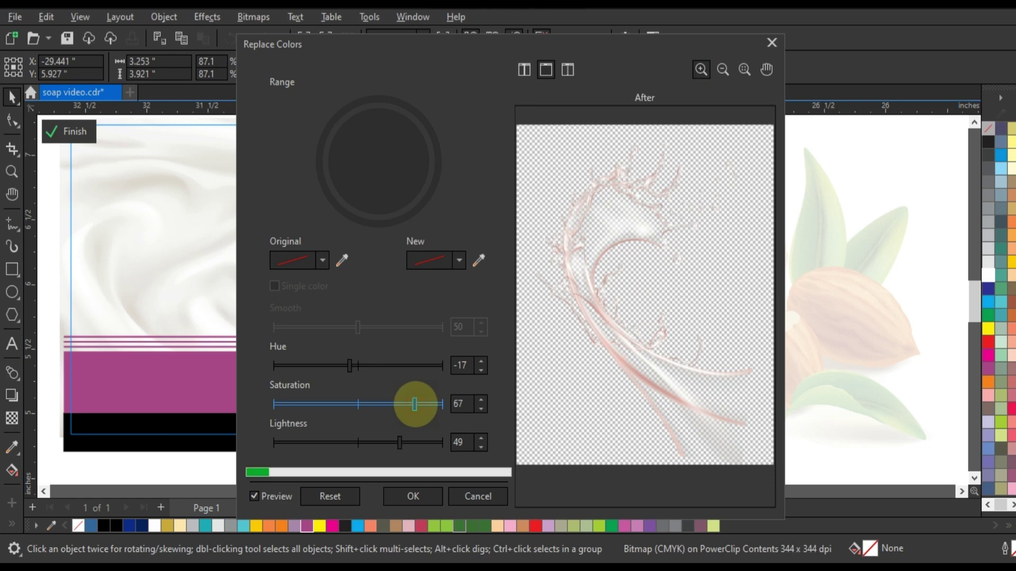
{"action": "left_click_drag", "start_coordinate": [337, 362], "coordinate": [374, 365]}
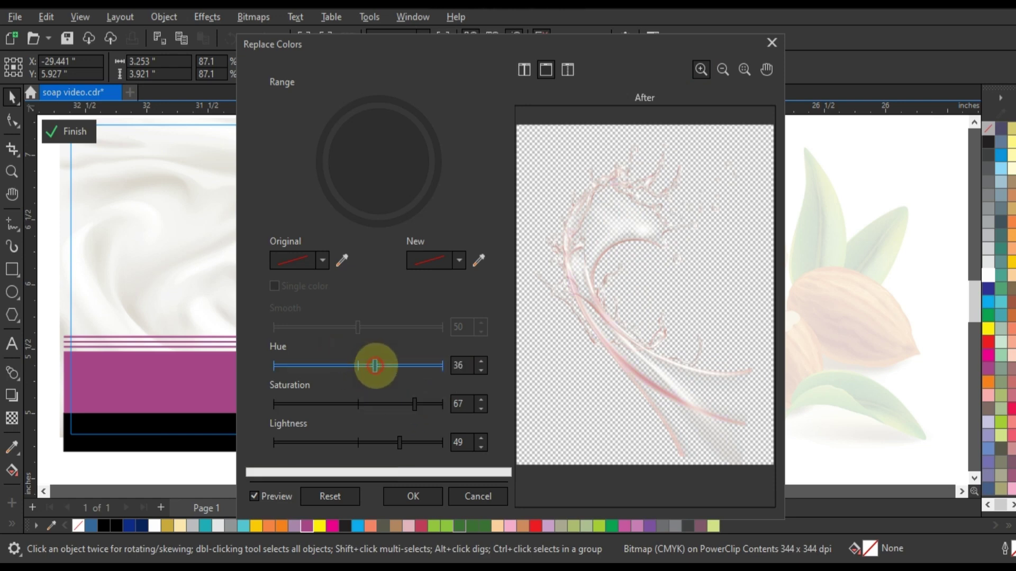
{"action": "left_click_drag", "start_coordinate": [399, 442], "coordinate": [351, 442]}
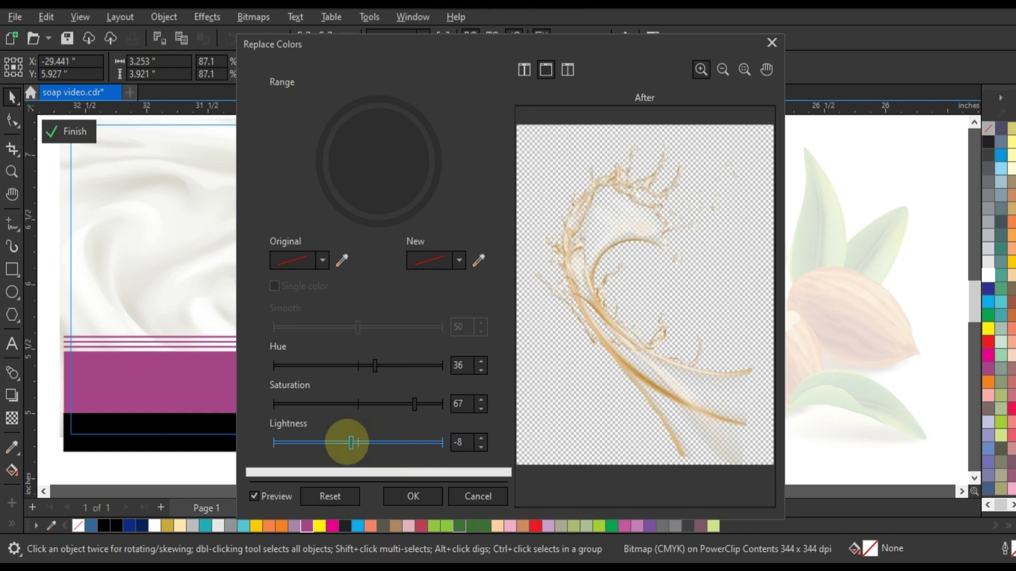
{"action": "left_click", "coordinate": [413, 497]}
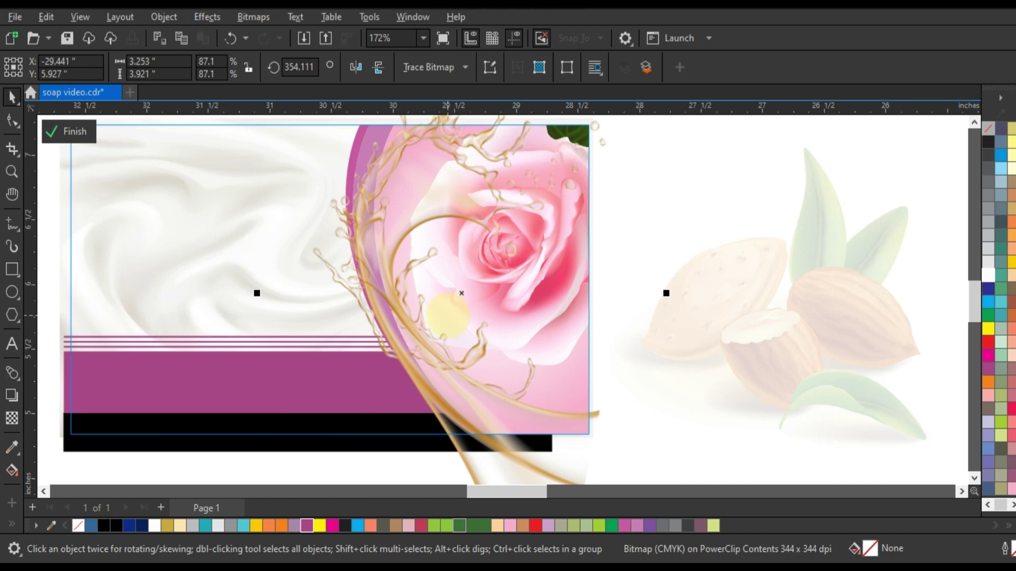
- Change the pink circular backdrop's gradient to brown end colours
{"action": "key", "text": "Delete"}
{"action": "left_click", "coordinate": [426, 160]}
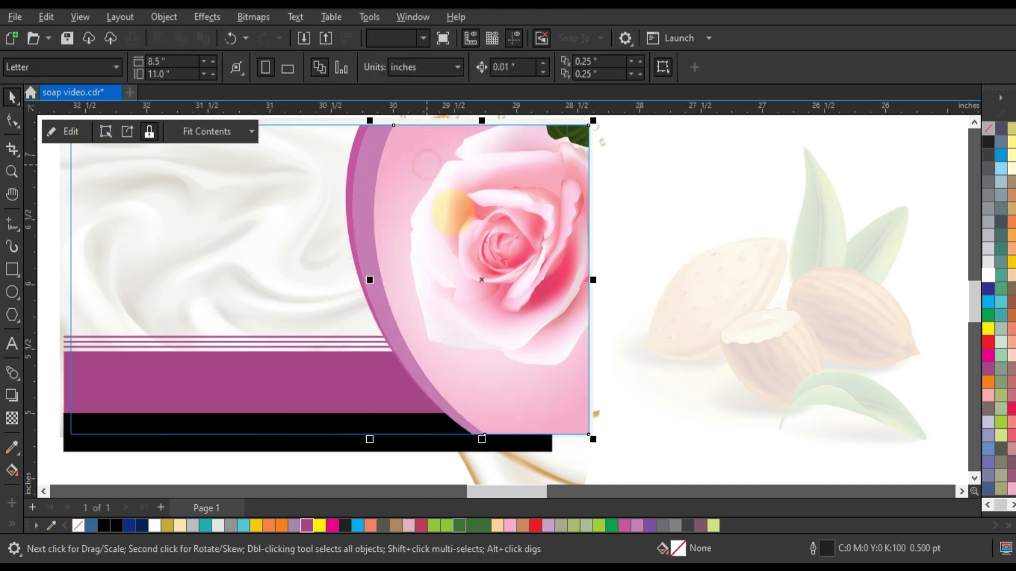
{"action": "left_click", "coordinate": [12, 470]}
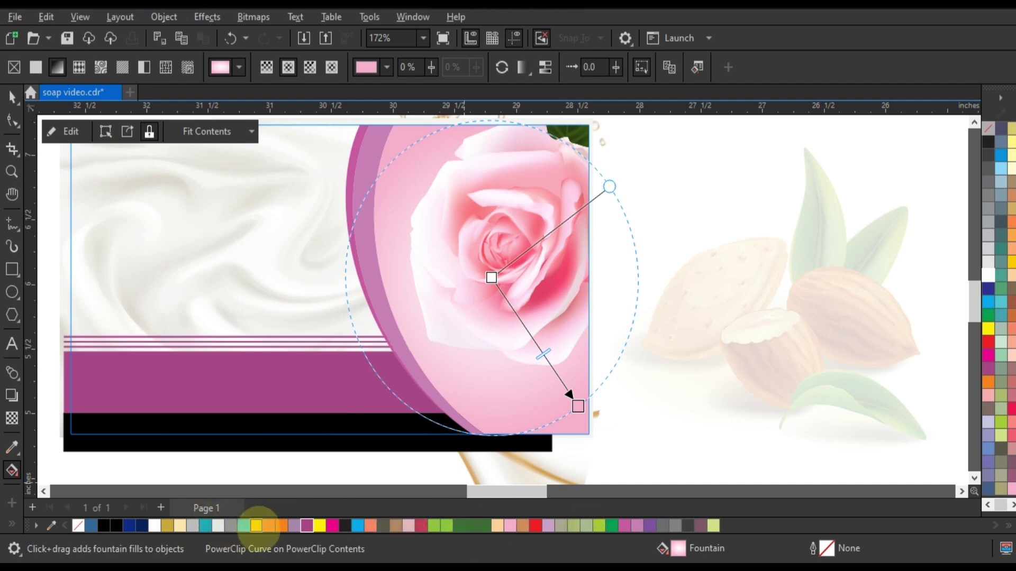
{"action": "mouse_move", "coordinate": [396, 525]}
{"action": "left_mouse_down"}
{"action": "mouse_move", "coordinate": [597, 414]}
{"action": "mouse_move", "coordinate": [580, 406]}
{"action": "left_mouse_up"}
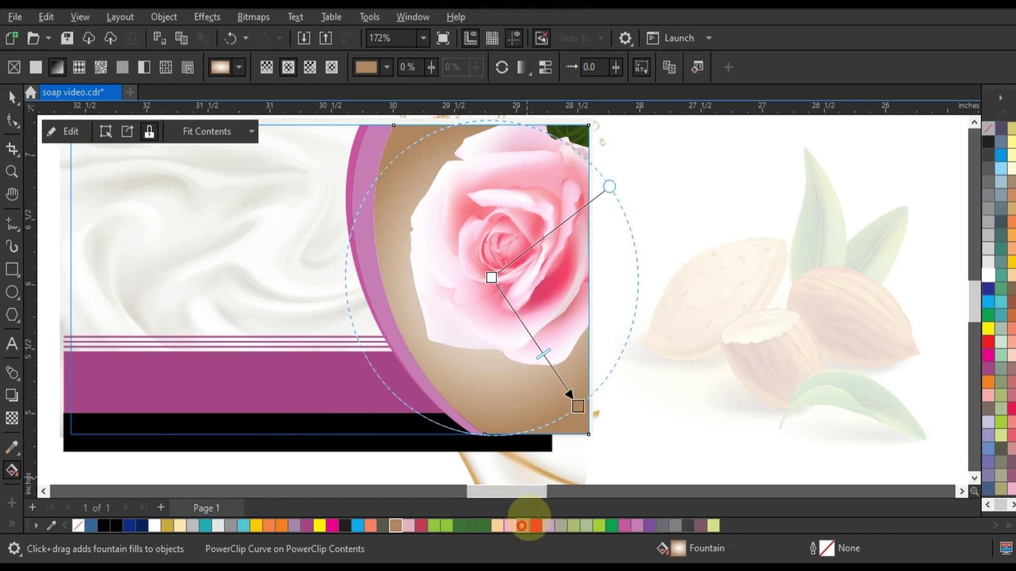
{"action": "left_click_drag", "start_coordinate": [521, 525], "coordinate": [578, 407]}
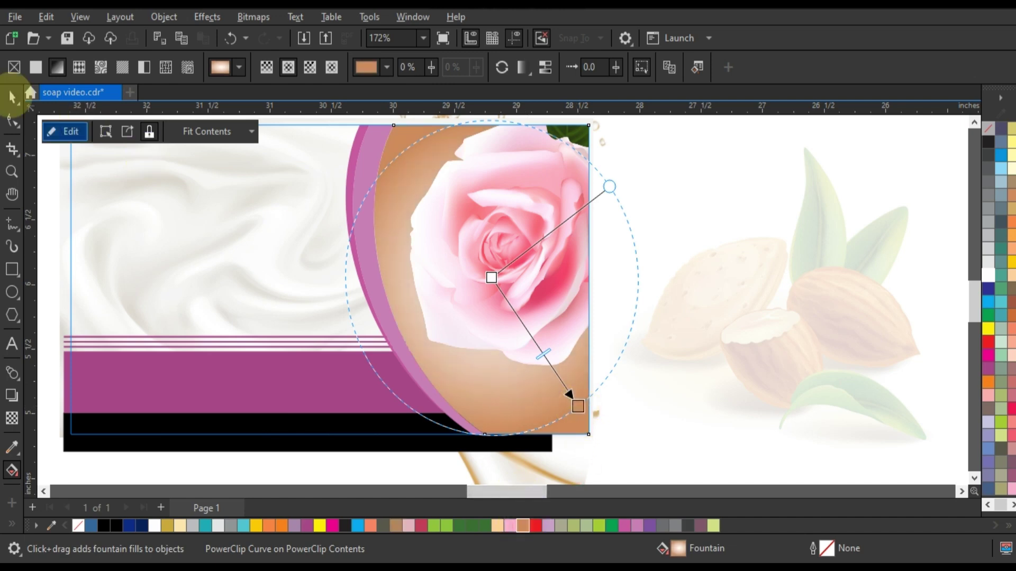
{"action": "left_click", "coordinate": [12, 97]}
- Recolour the pink edging arc tan and the thin purple arc orange-brown
{"action": "left_click", "coordinate": [363, 154], "text": "ctrl"}
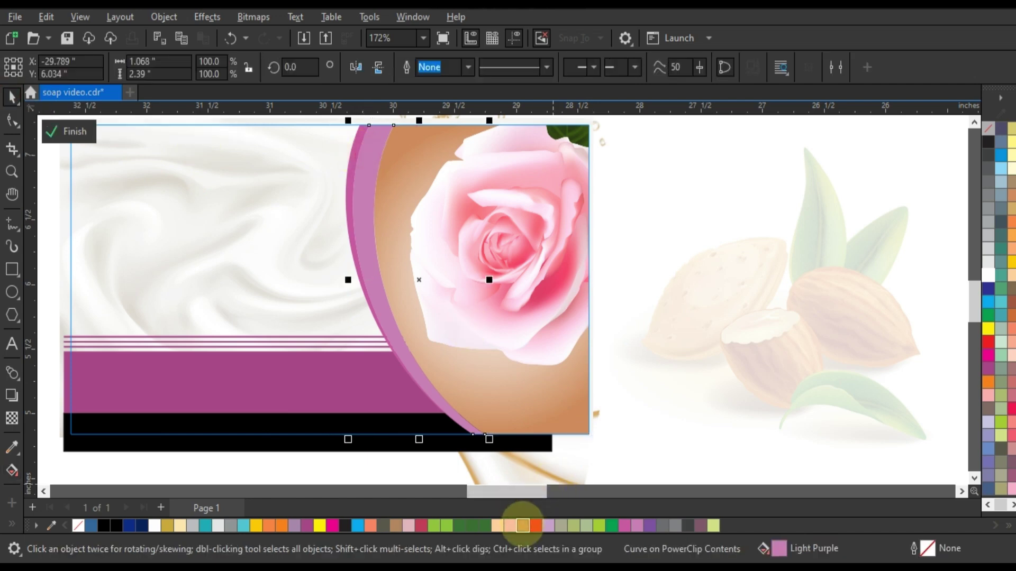
{"action": "left_click_drag", "start_coordinate": [394, 526], "coordinate": [352, 224]}
{"action": "left_click", "coordinate": [351, 224]}
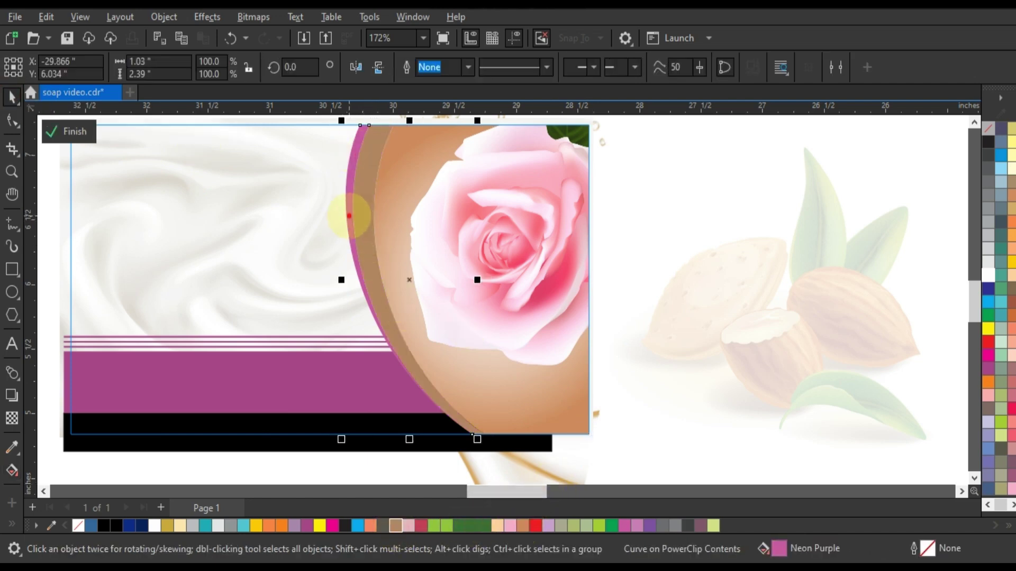
{"action": "left_click", "coordinate": [383, 525]}
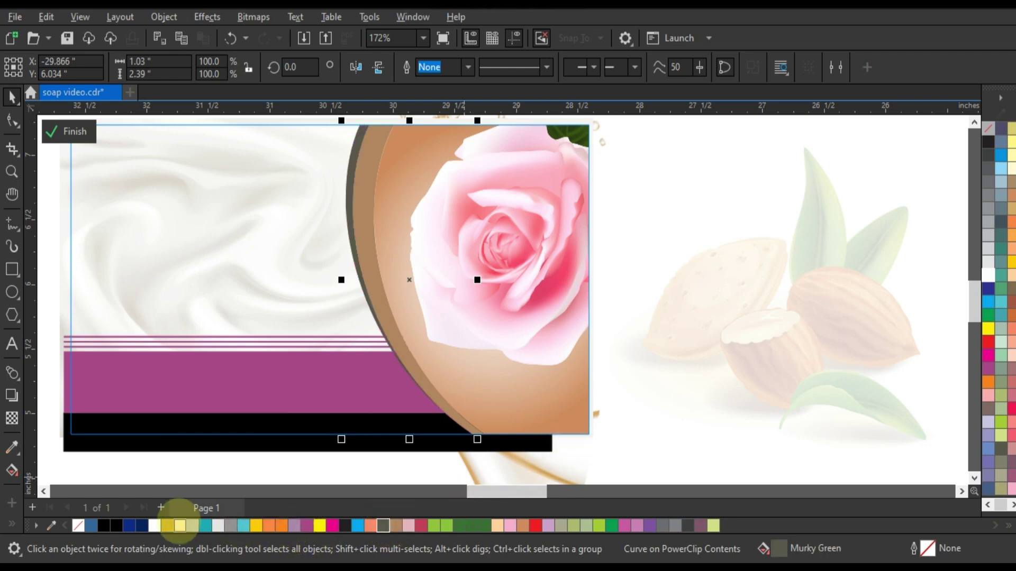
{"action": "left_click", "coordinate": [1010, 302]}
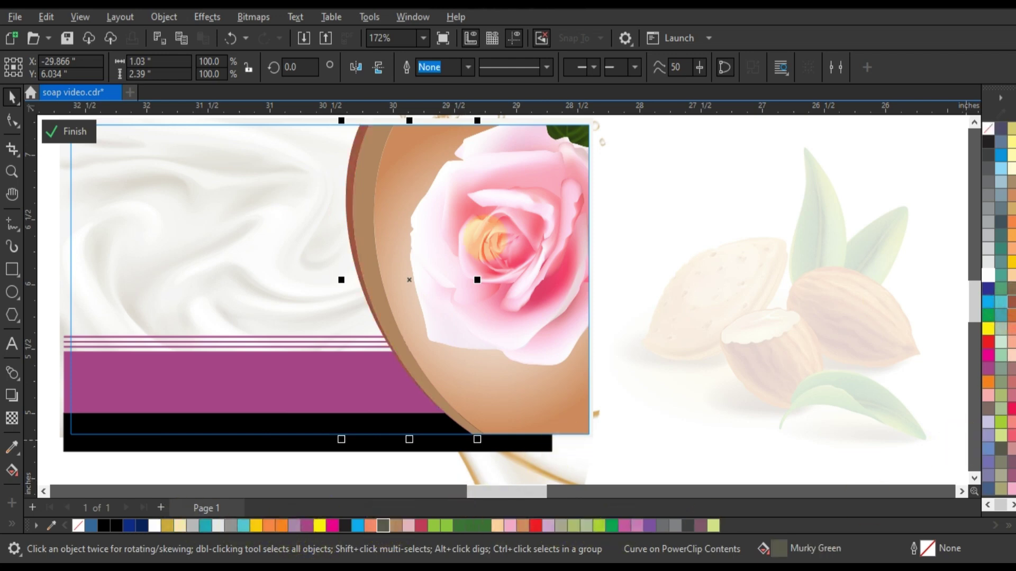
{"action": "left_click", "coordinate": [1010, 316]}
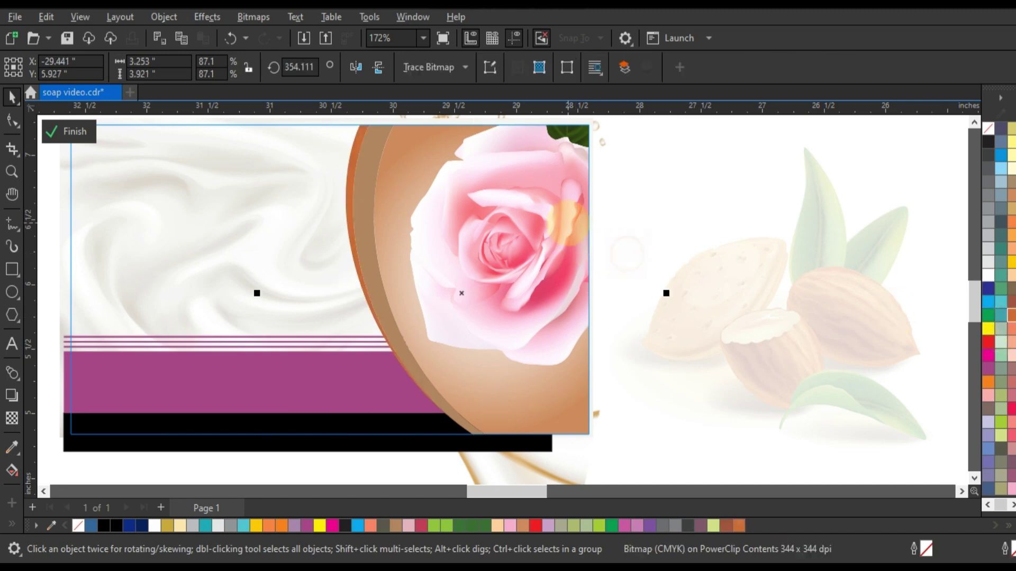
- Make the purple bottom band tan brown after trying ruby and brick red
{"action": "left_click", "coordinate": [268, 390]}
{"action": "left_click_drag", "start_coordinate": [726, 526], "coordinate": [318, 370]}
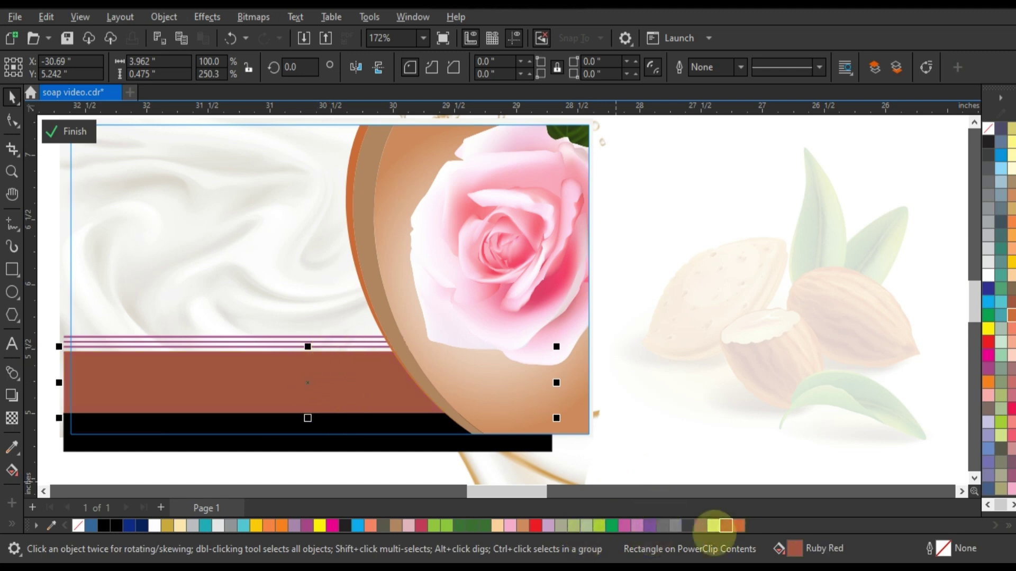
{"action": "left_click", "coordinate": [738, 526]}
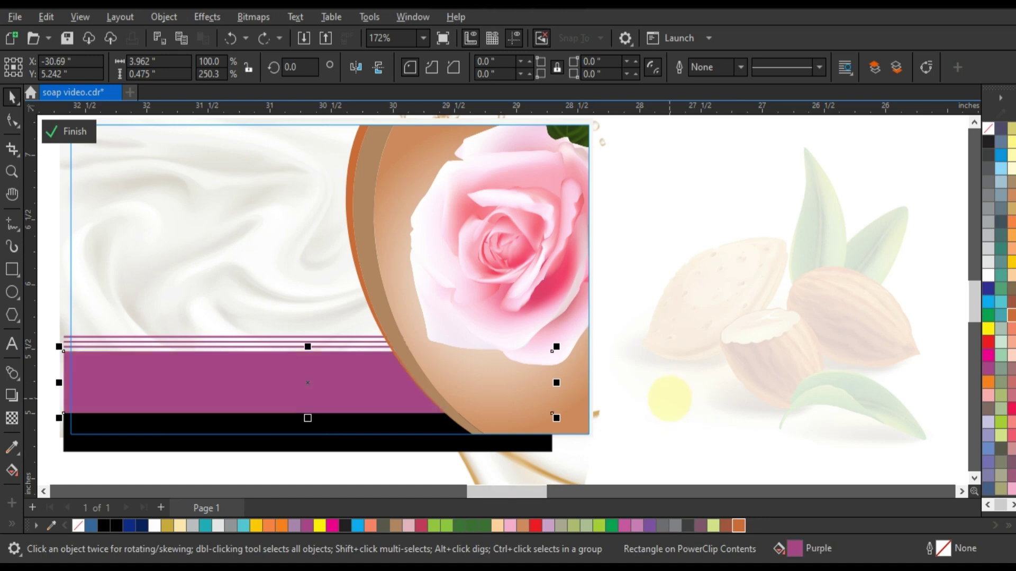
{"action": "left_click", "coordinate": [522, 526]}
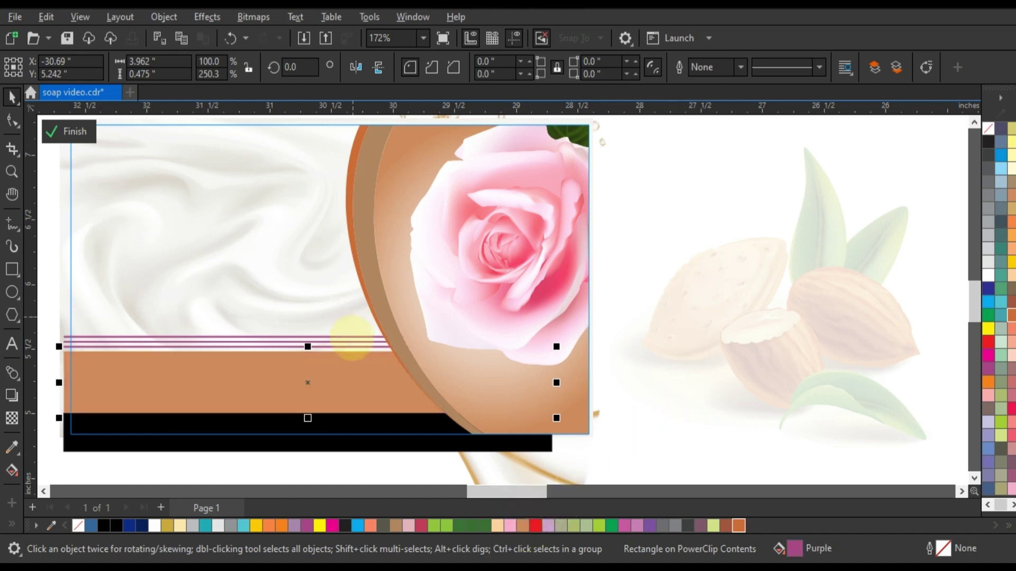
- Recolour all the thin purple stripes above the band tan
{"action": "left_click", "coordinate": [359, 338]}
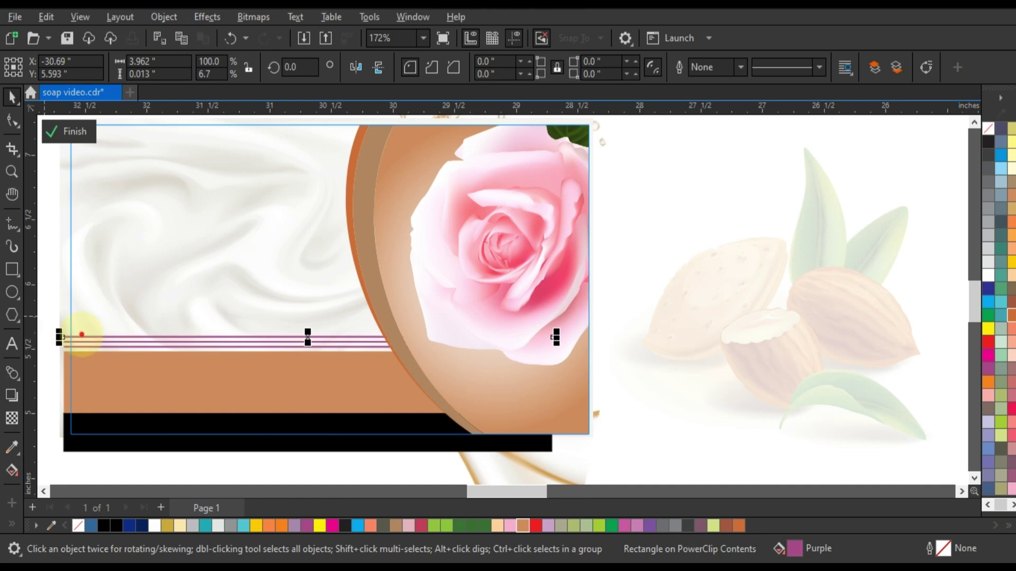
{"action": "left_click_drag", "start_coordinate": [44, 317], "coordinate": [453, 367]}
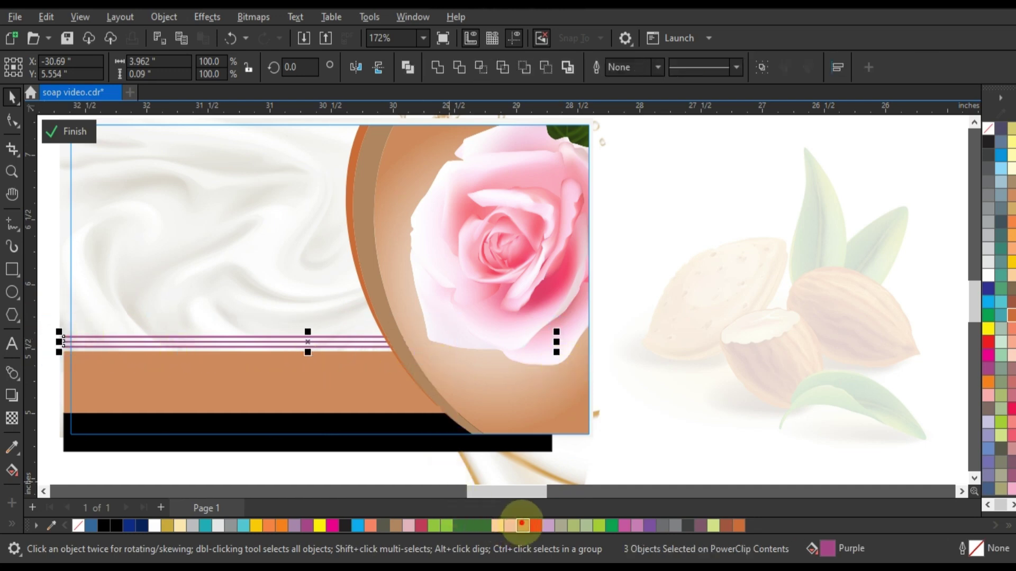
{"action": "left_click", "coordinate": [523, 525]}
{"action": "left_click", "coordinate": [377, 322]}
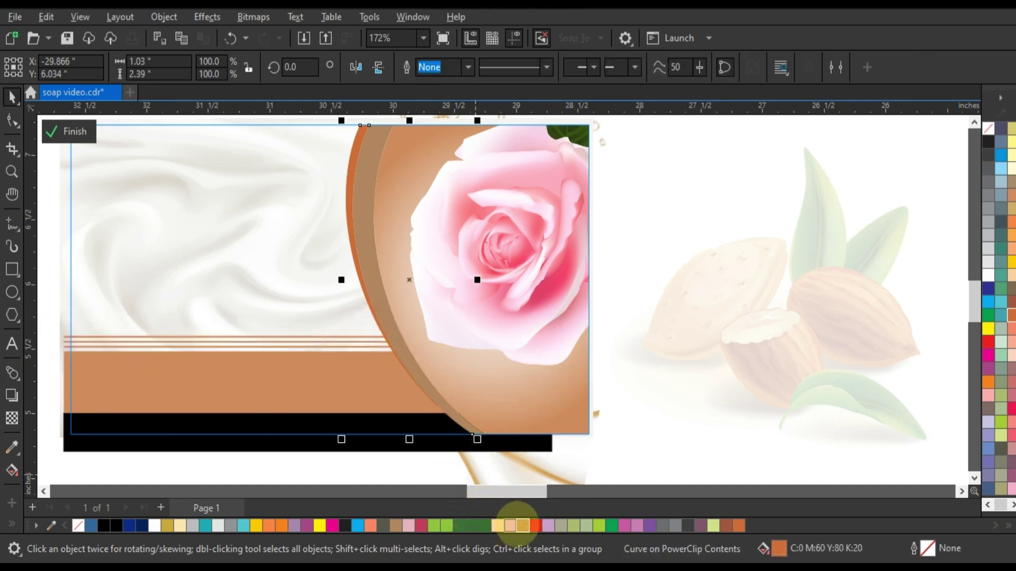
{"action": "left_click", "coordinate": [653, 338]}
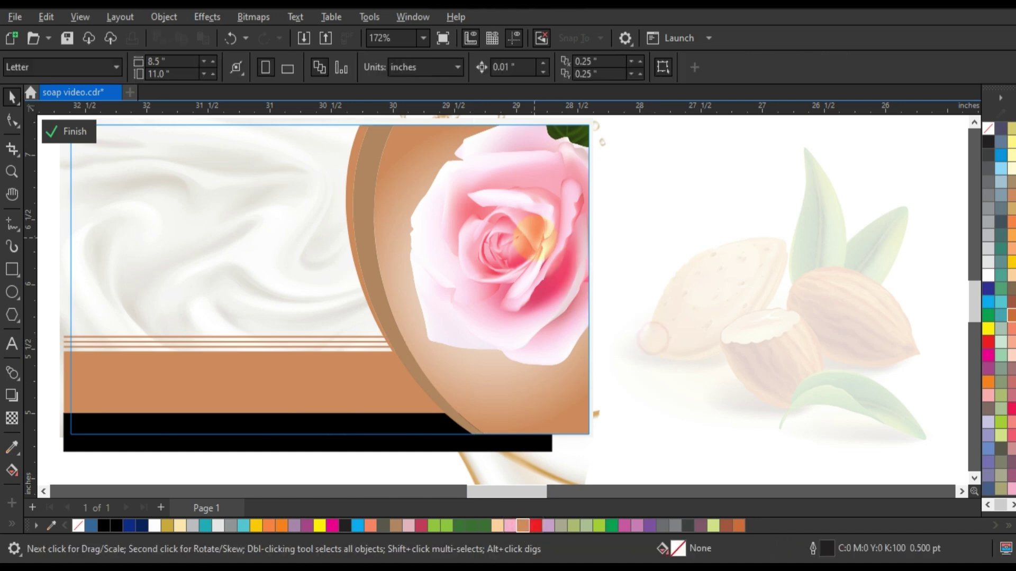
- Extract the rose picture from the label's PowerClip, delete it, and finish editing
{"action": "left_click", "coordinate": [535, 238]}
{"action": "right_click", "coordinate": [535, 238]}
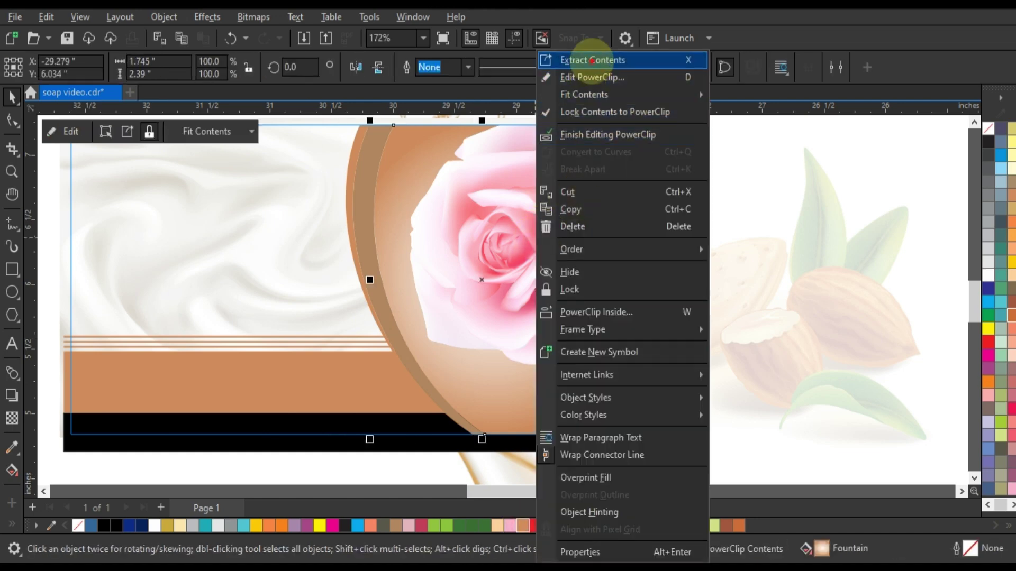
{"action": "left_click", "coordinate": [582, 57]}
{"action": "key", "text": "Delete"}
{"action": "scroll", "coordinate": [440, 264], "scroll_direction": "down", "scroll_amount": 2}
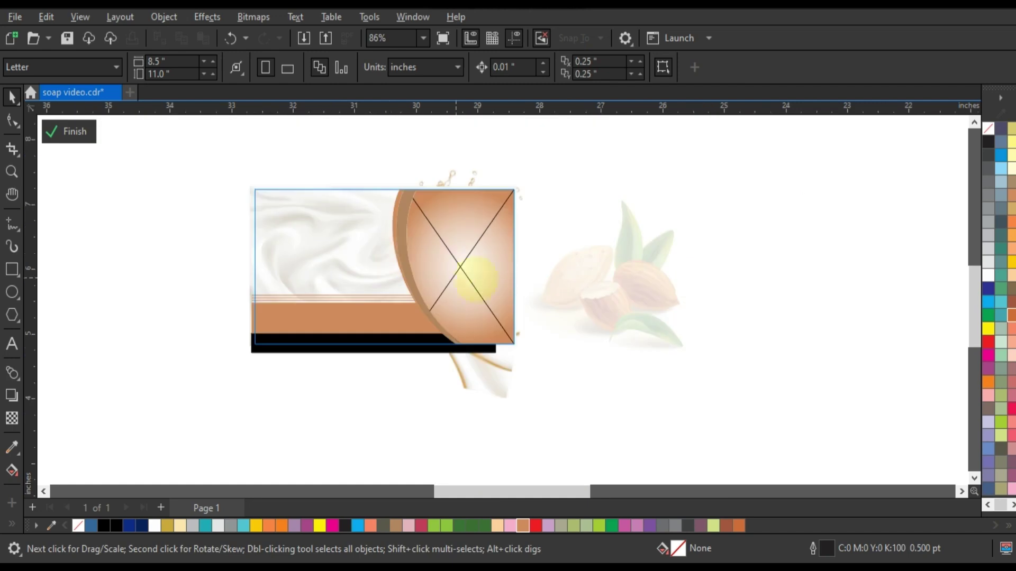
{"action": "right_click", "coordinate": [470, 250]}
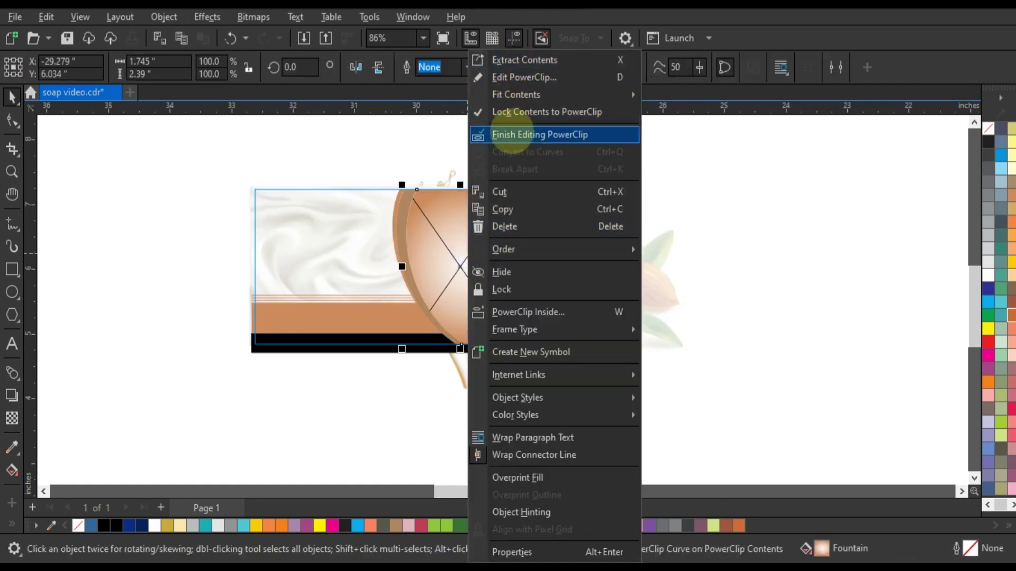
{"action": "left_click", "coordinate": [529, 134]}
- Bring the almond picture to front, scale it, and PowerClip it inside the label rectangle
{"action": "left_click_drag", "start_coordinate": [622, 274], "coordinate": [479, 254]}
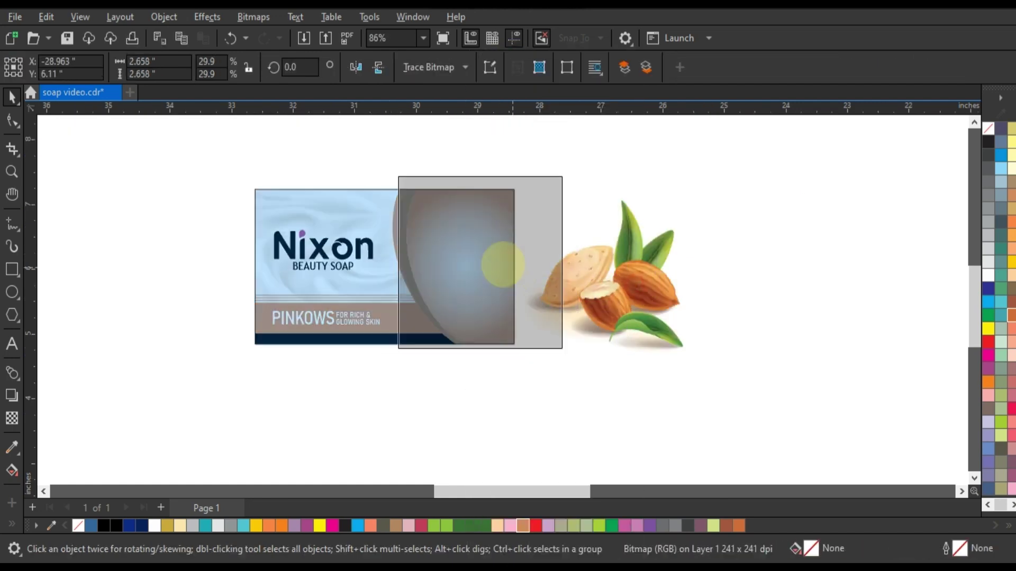
{"action": "key", "text": "shift+Page_Up"}
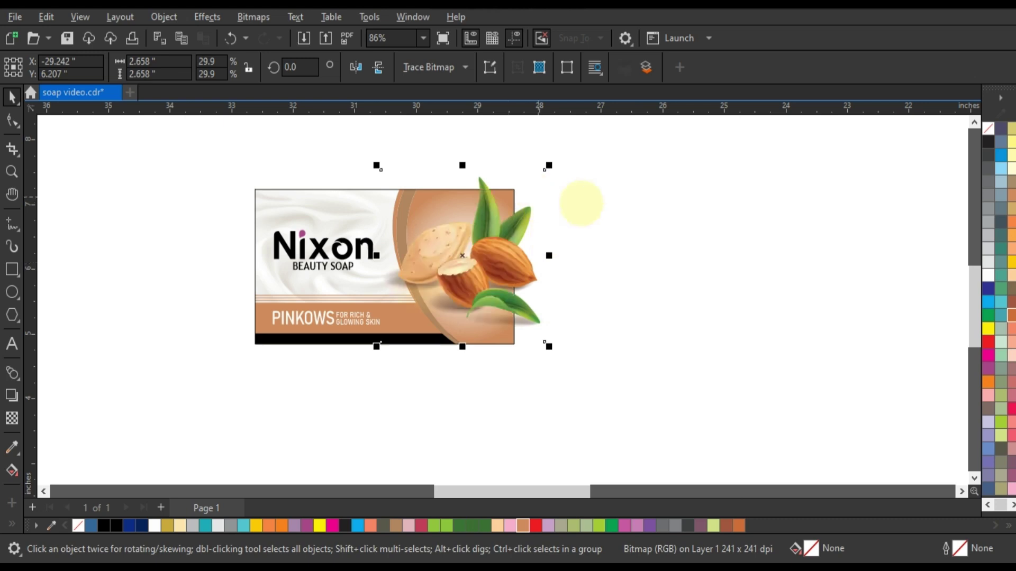
{"action": "left_click_drag", "start_coordinate": [541, 171], "coordinate": [521, 183]}
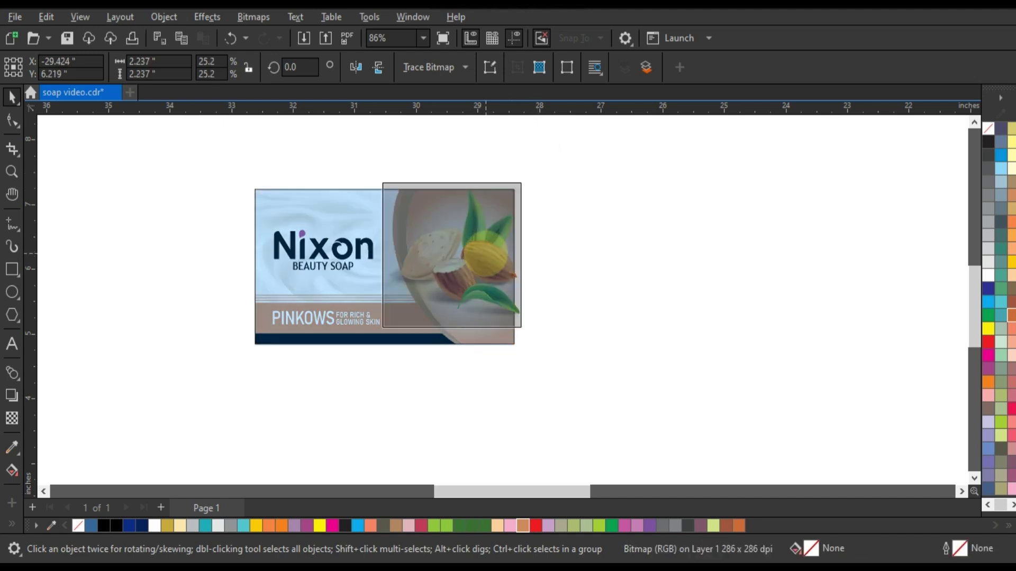
{"action": "right_click", "coordinate": [485, 254]}
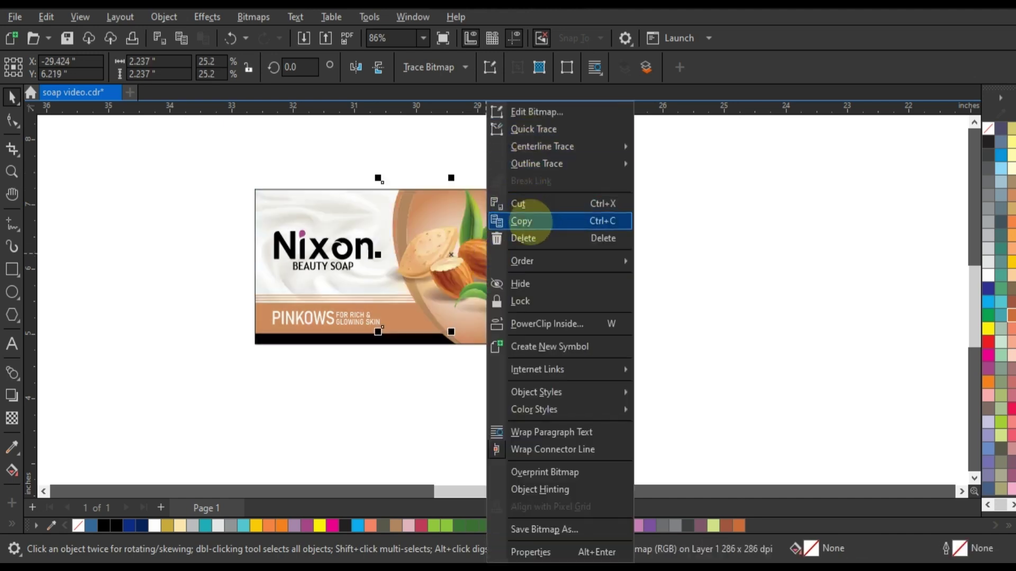
{"action": "left_click", "coordinate": [535, 323]}
{"action": "left_click", "coordinate": [376, 213]}
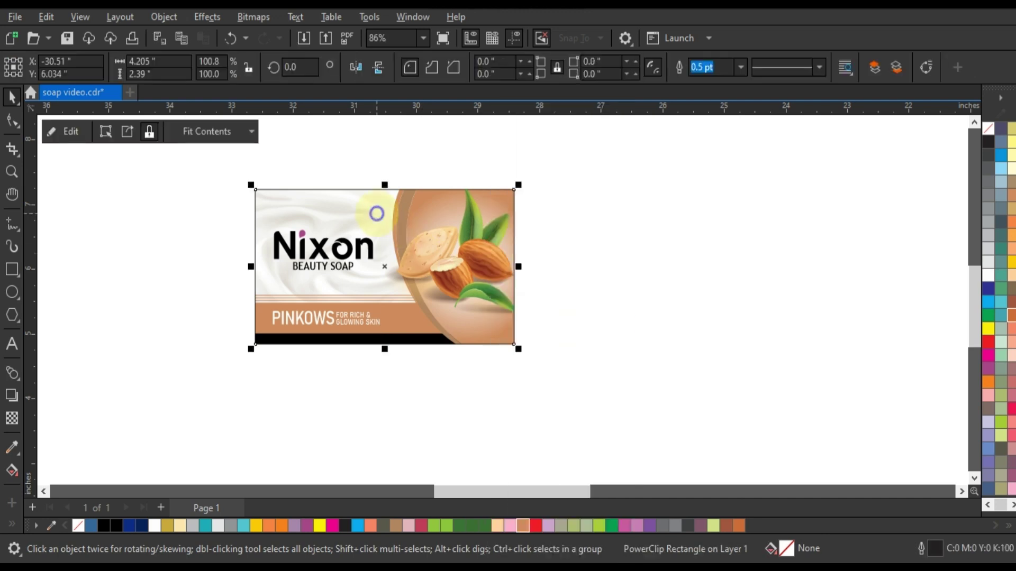
{"action": "right_click", "coordinate": [377, 213]}
- Check the splash picture inside the label's PowerClip, then finish editing the clip
{"action": "left_click", "coordinate": [420, 101]}
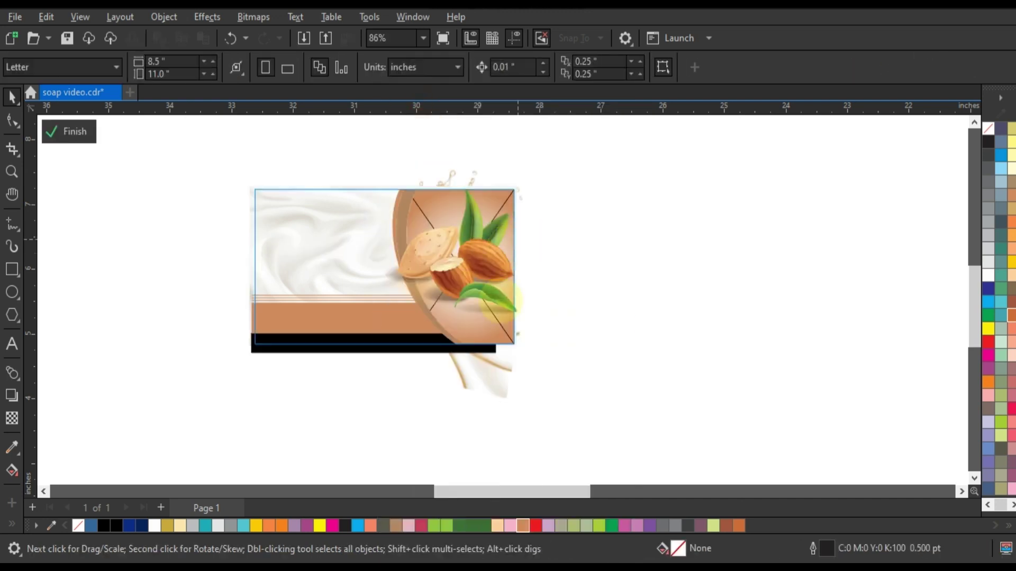
{"action": "left_click", "coordinate": [487, 365]}
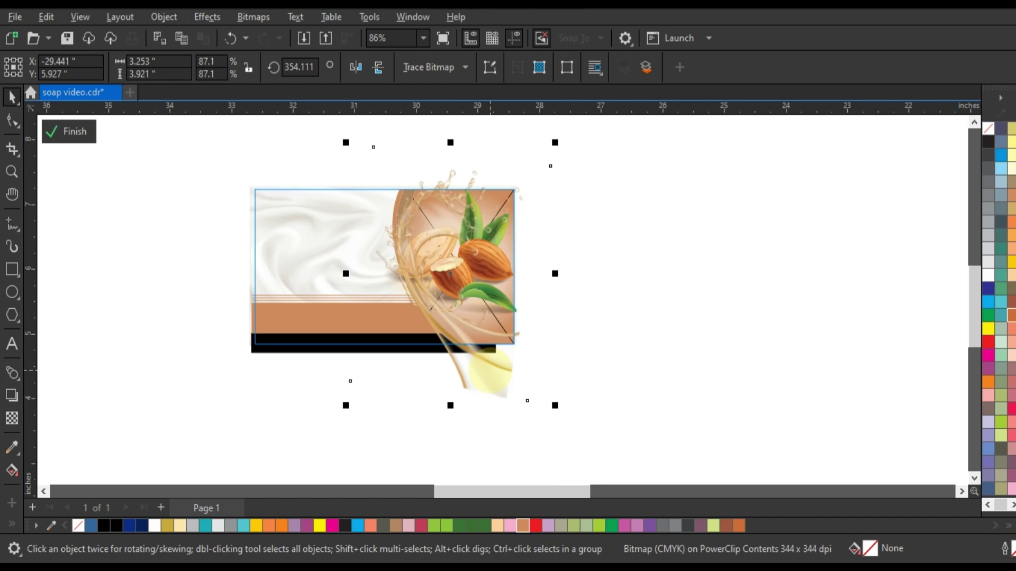
{"action": "scroll", "coordinate": [308, 204], "scroll_direction": "up", "scroll_amount": 1}
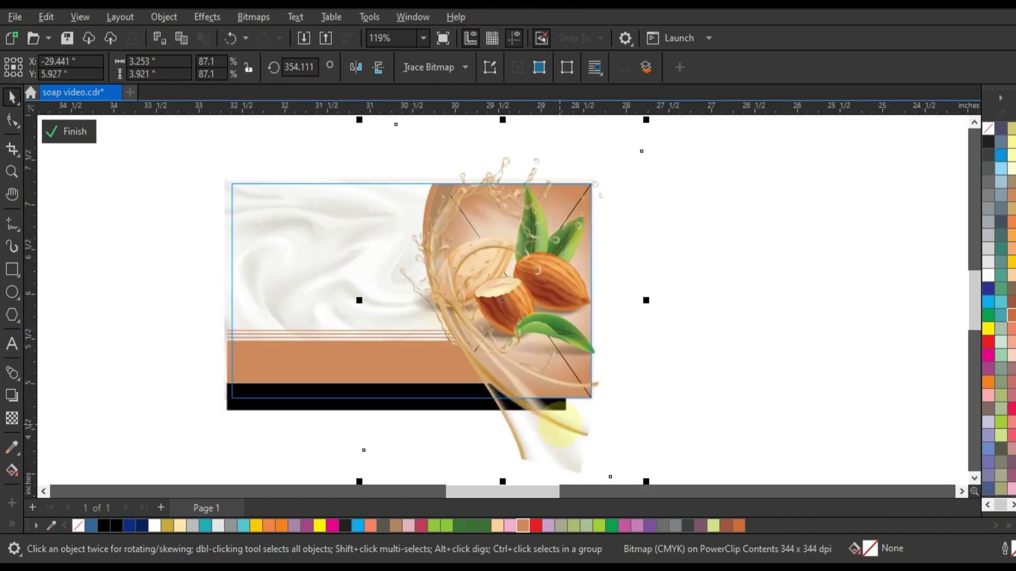
{"action": "right_click", "coordinate": [554, 358]}
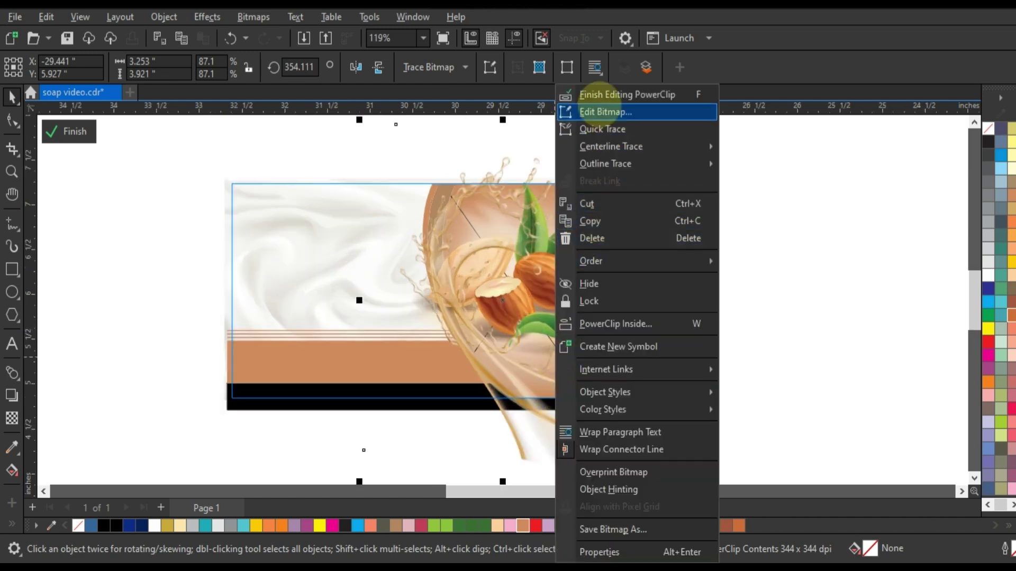
{"action": "left_click", "coordinate": [598, 93]}
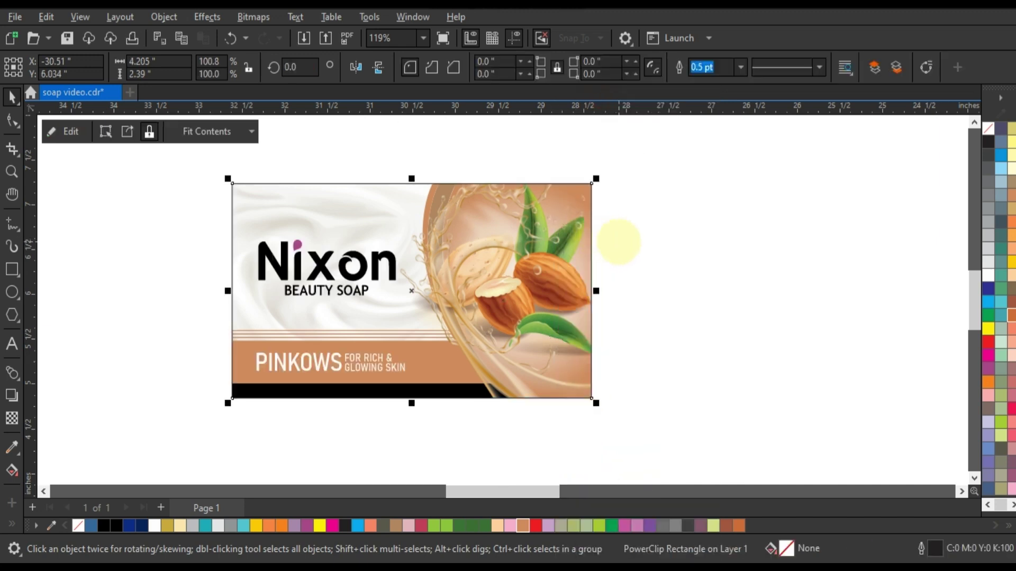
{"action": "left_click", "coordinate": [619, 242]}
- Colour the dot above the i in Nixon orange, then select the whole almond label
{"action": "left_click", "coordinate": [300, 244]}
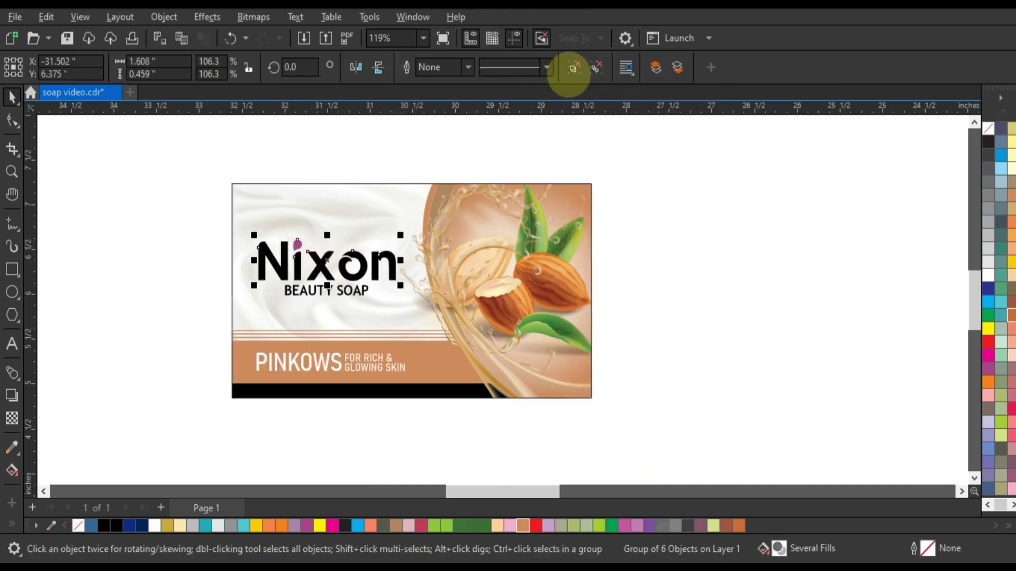
{"action": "left_click", "coordinate": [664, 214]}
{"action": "left_click", "coordinate": [298, 244]}
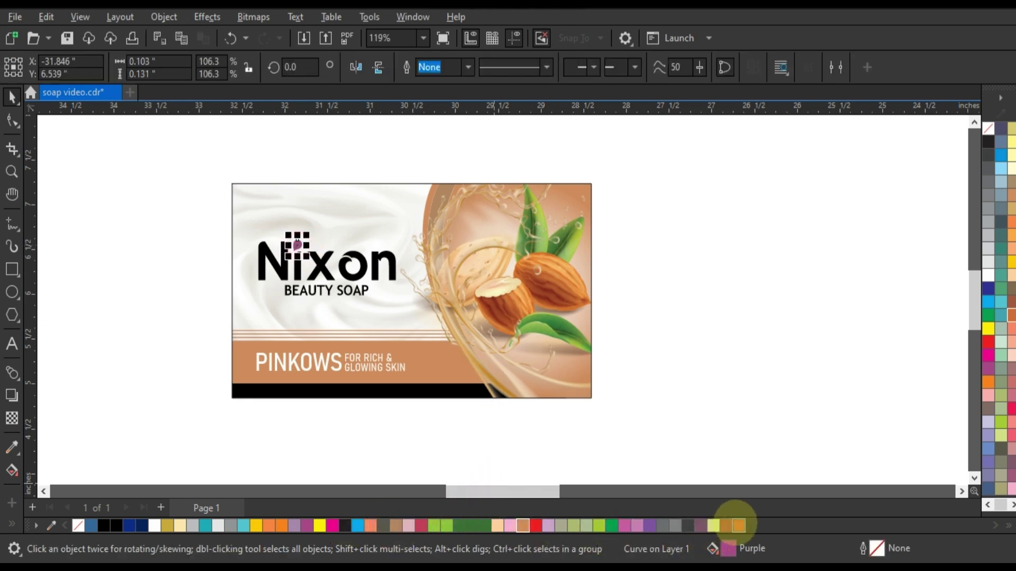
{"action": "left_click", "coordinate": [739, 526]}
{"action": "left_click", "coordinate": [140, 257]}
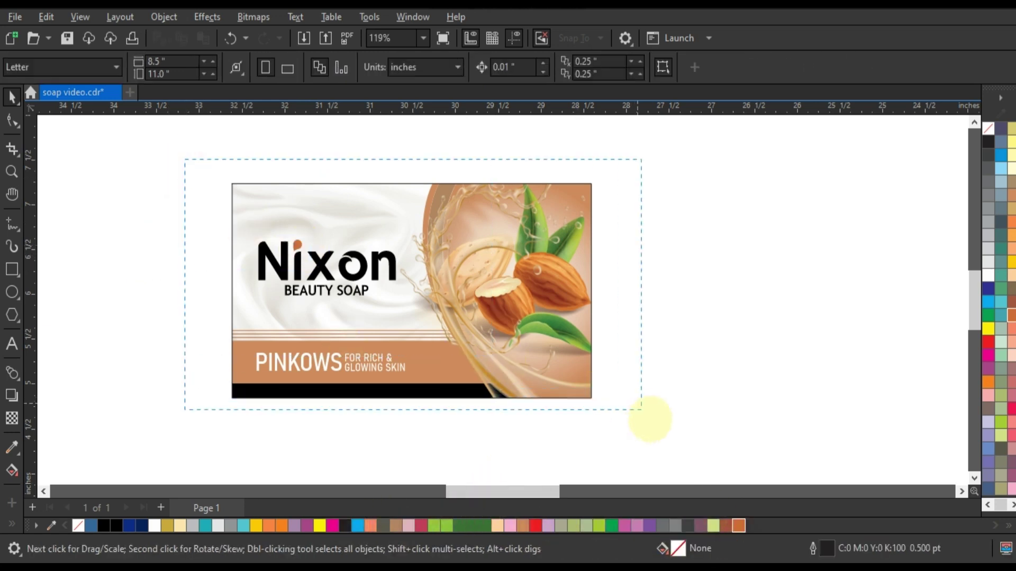
{"action": "left_click_drag", "start_coordinate": [185, 160], "coordinate": [651, 417]}
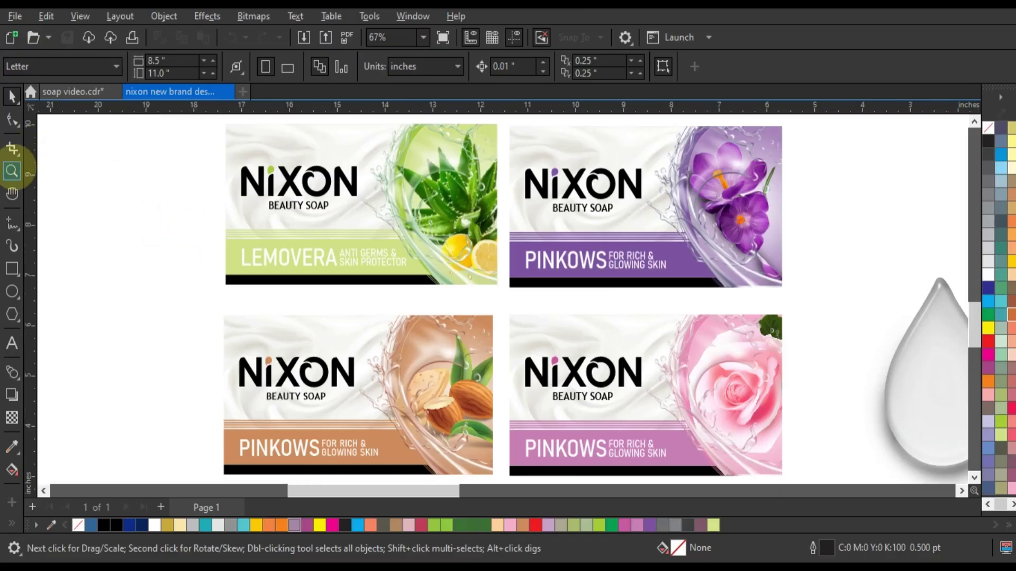
- Zoom in on the two box mockups and nudge the grey background slightly up-left
{"action": "double_click", "coordinate": [11, 170]}
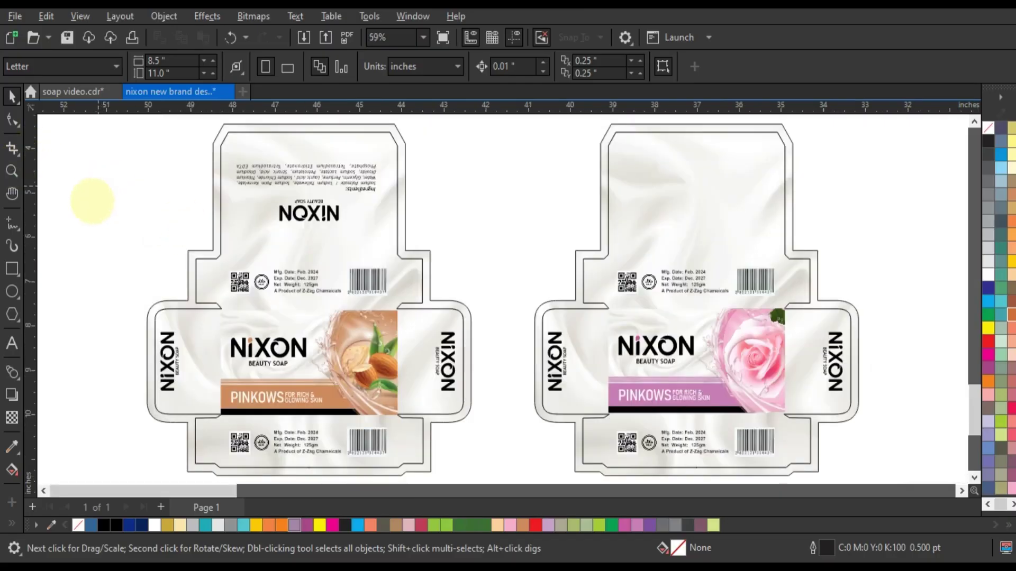
{"action": "left_click", "coordinate": [11, 170]}
{"action": "mouse_move", "coordinate": [187, 248]}
{"action": "left_mouse_down"}
{"action": "mouse_move", "coordinate": [501, 404]}
{"action": "mouse_move", "coordinate": [876, 439]}
{"action": "mouse_move", "coordinate": [849, 434]}
{"action": "left_mouse_up"}
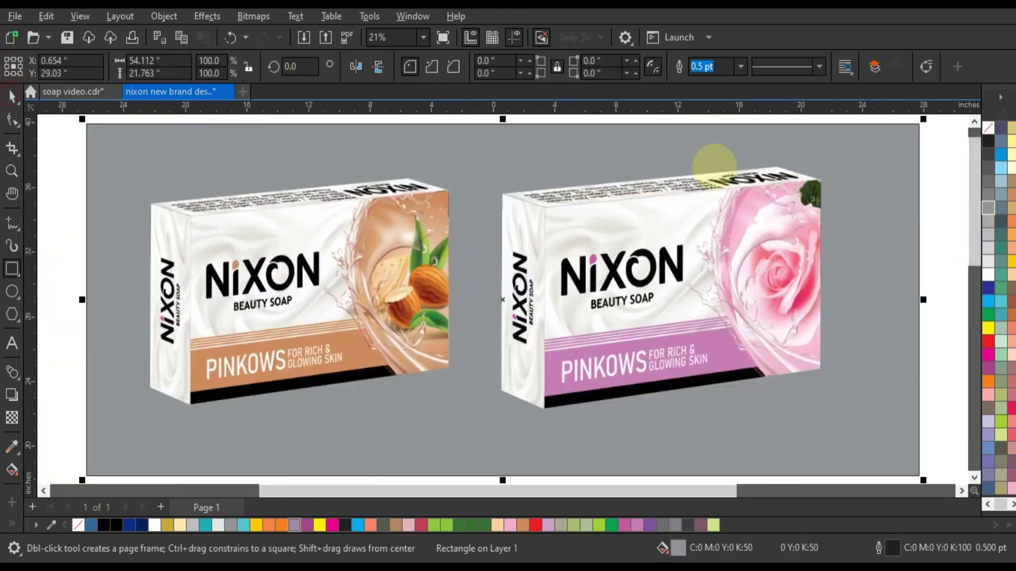
{"action": "key", "text": "space"}
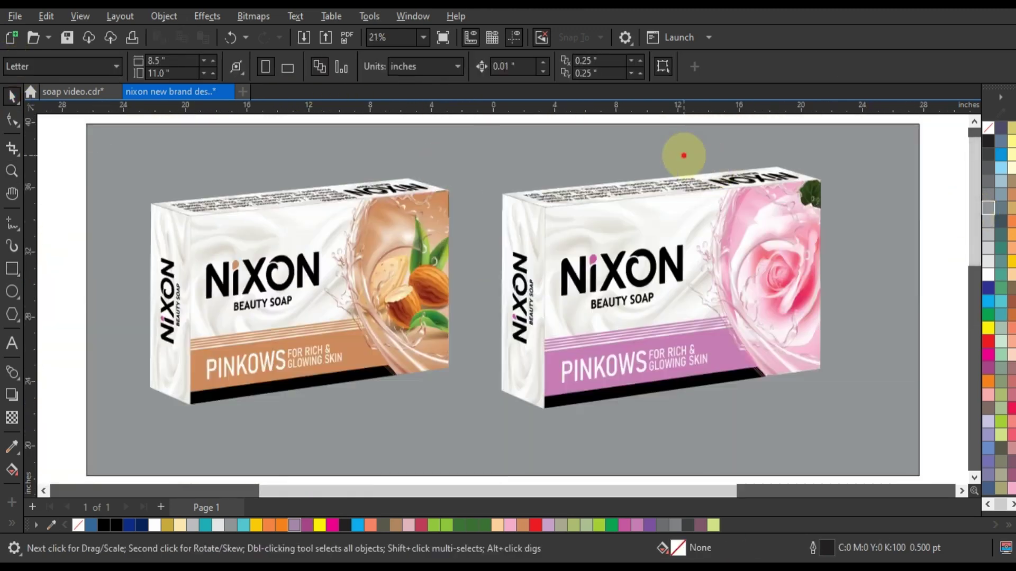
{"action": "left_click_drag", "start_coordinate": [682, 154], "coordinate": [675, 150]}
{"action": "left_click", "coordinate": [931, 196]}
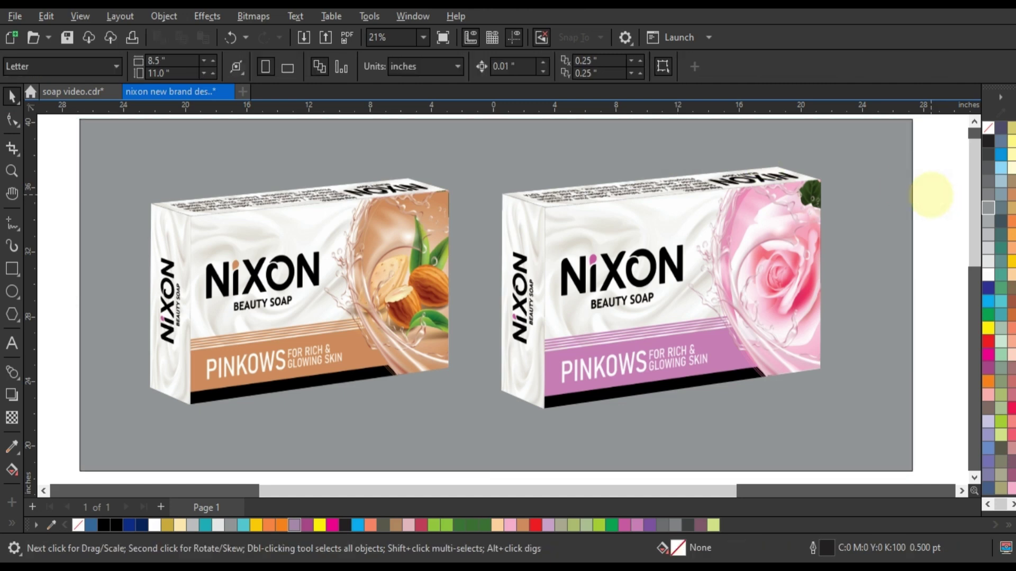